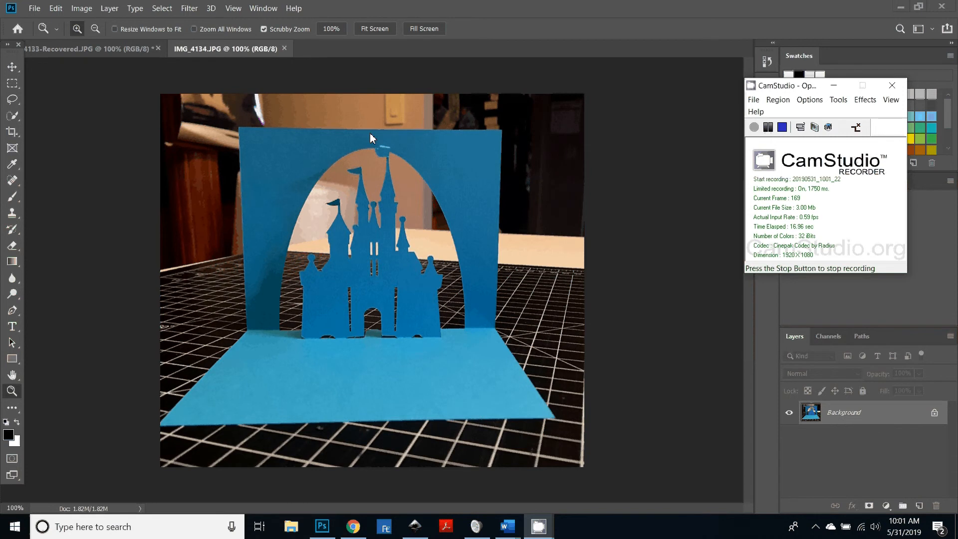
Step: Compare the photos of the finished pop-up castle cards with the castle card design in Inkscape
click(88, 49)
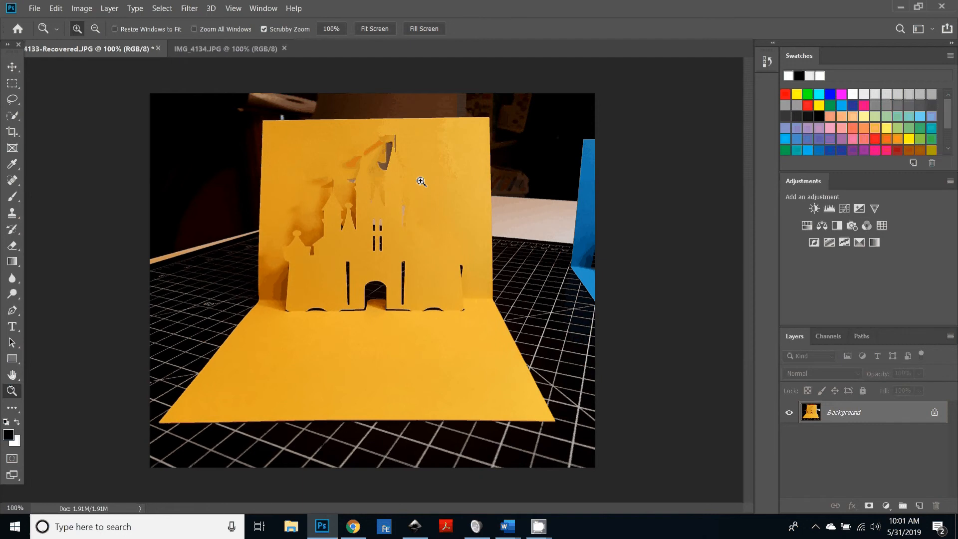
key(ctrl+Tab)
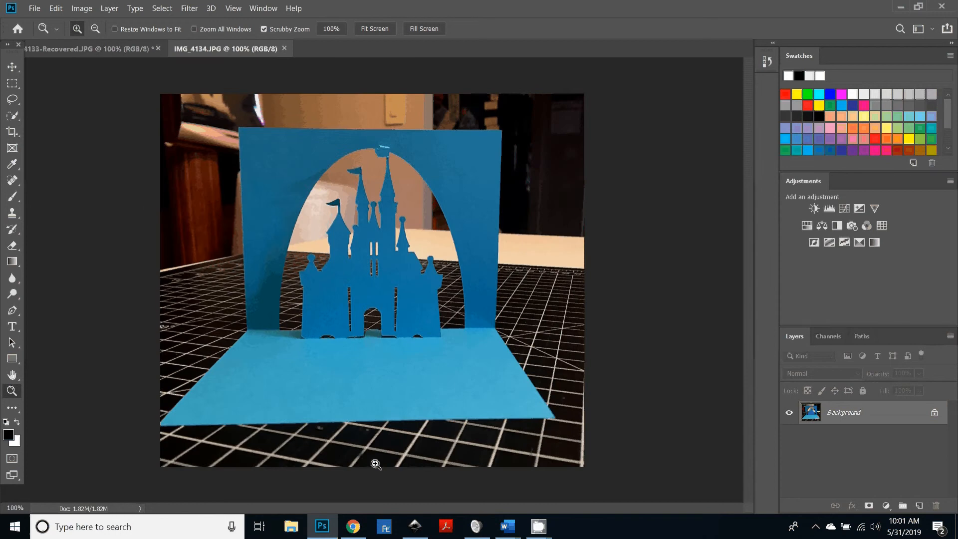
mouse_move(419, 535)
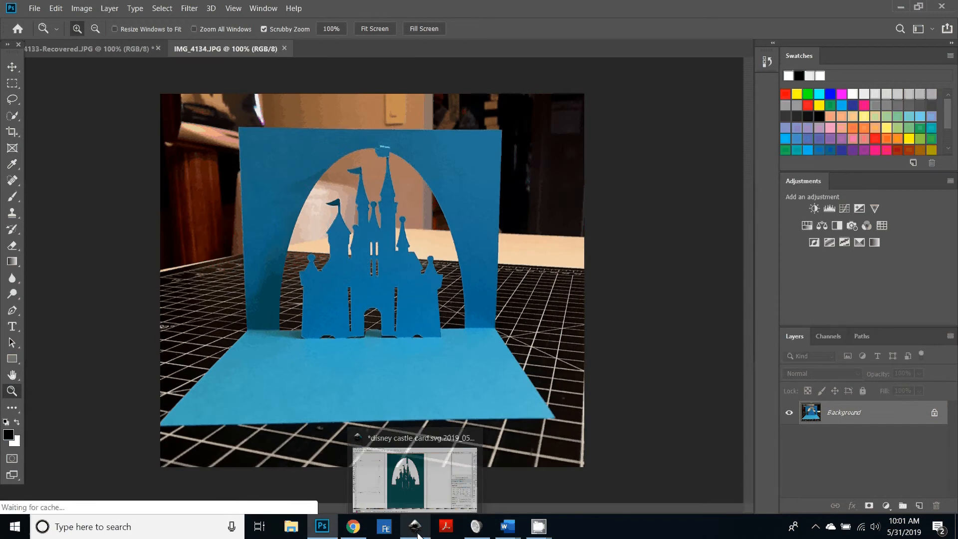
click(419, 535)
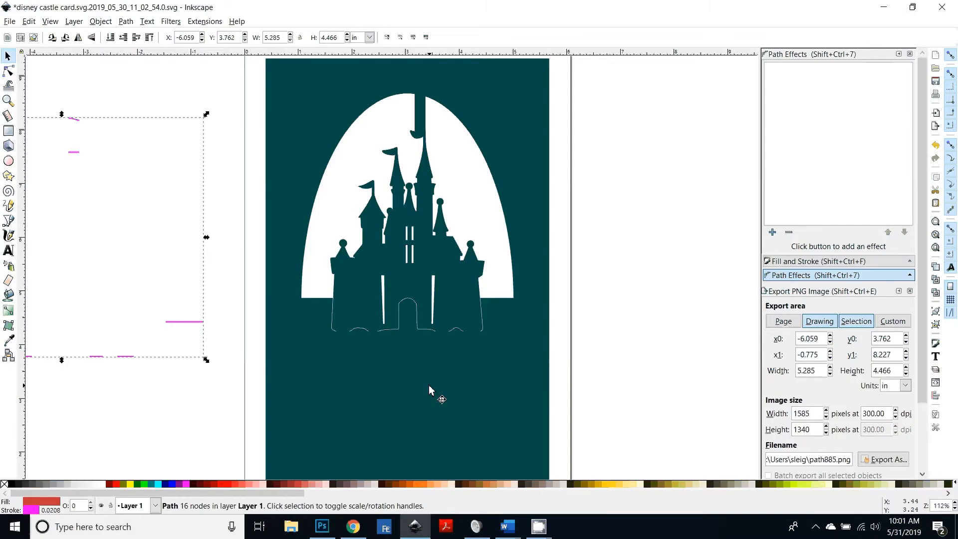
drag(429, 386, 468, 399)
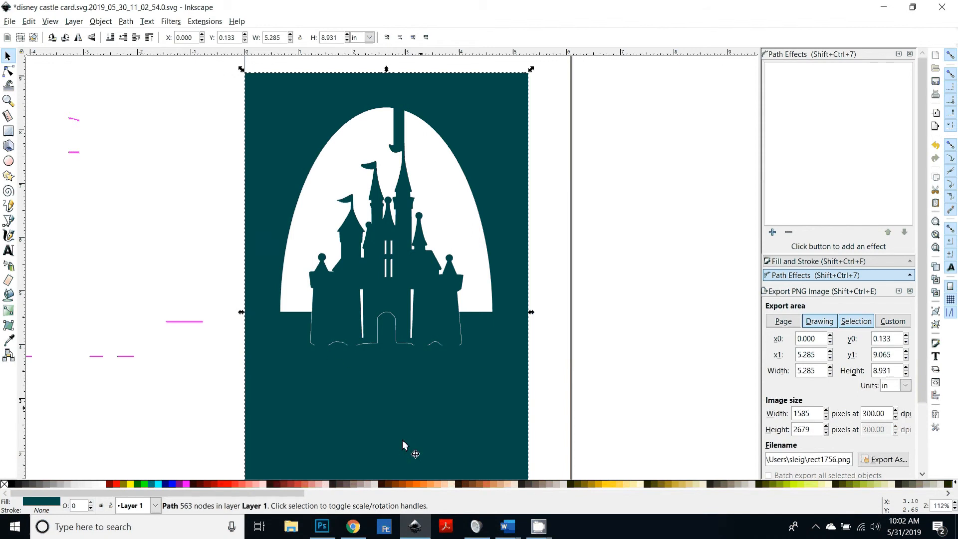
click(322, 527)
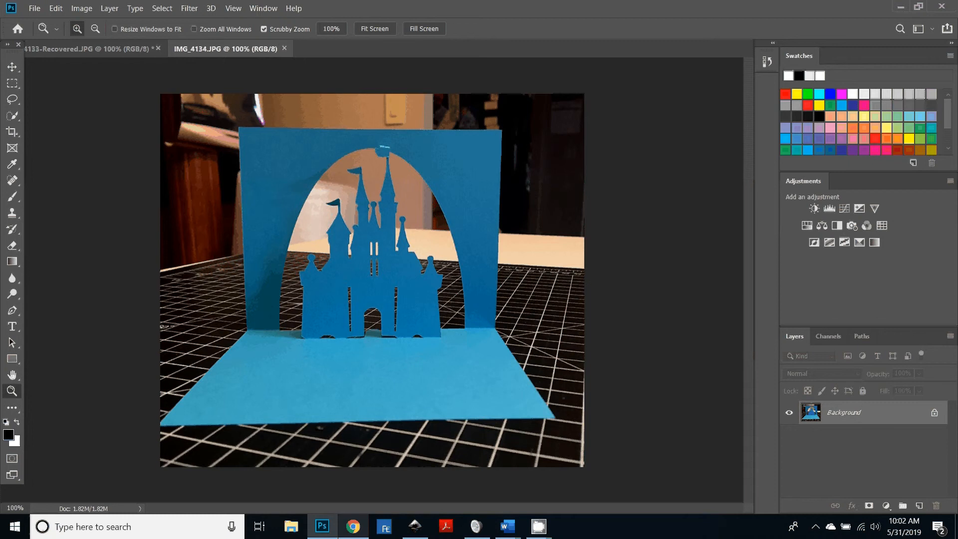
click(416, 527)
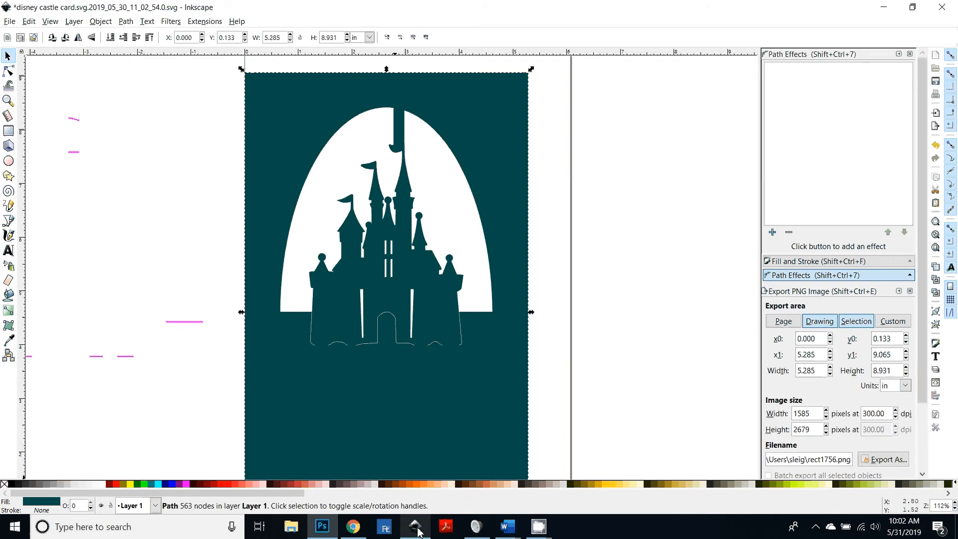
Step: Preview the castle card SVG files saved in the For Inkscape tutorials Google Drive folder
click(353, 526)
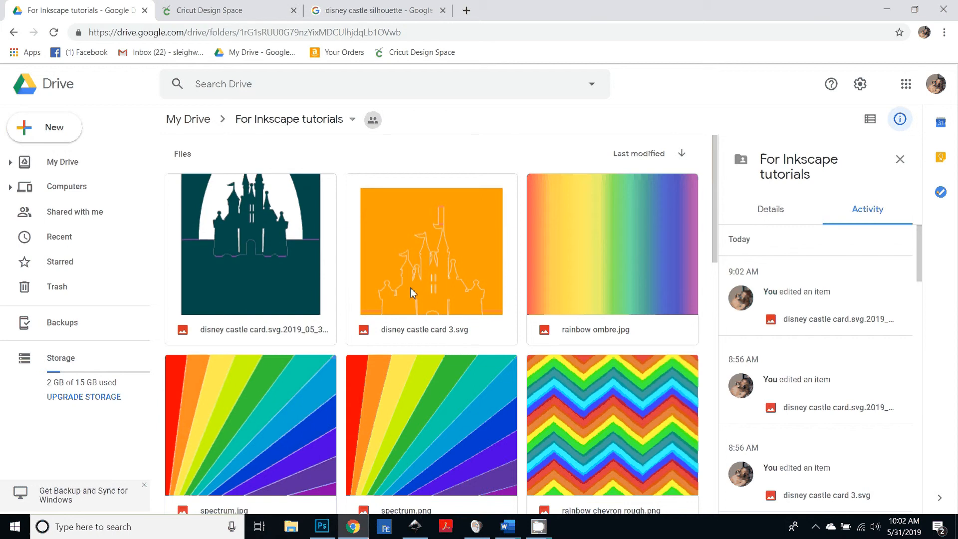
double_click(284, 294)
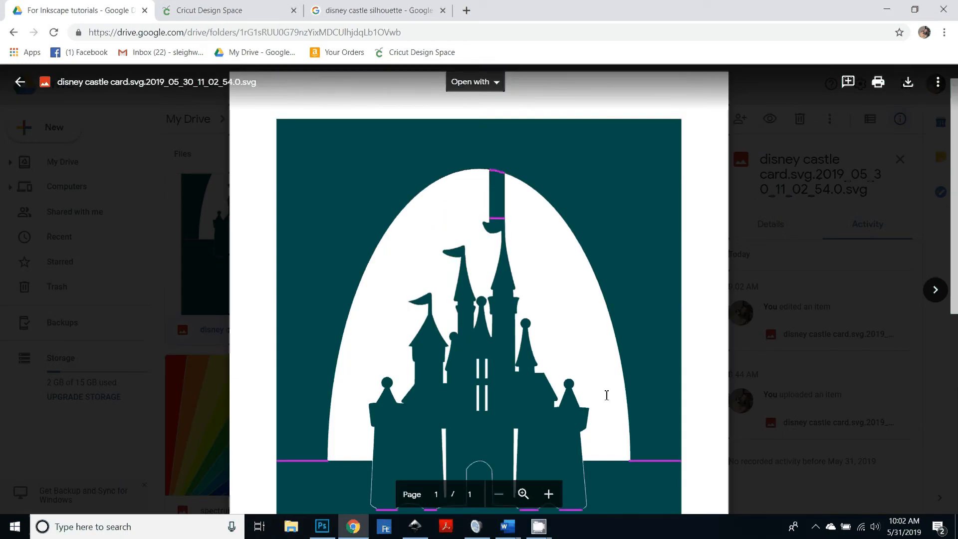
scroll(604, 397, down, 2)
scroll(263, 154, up, 3)
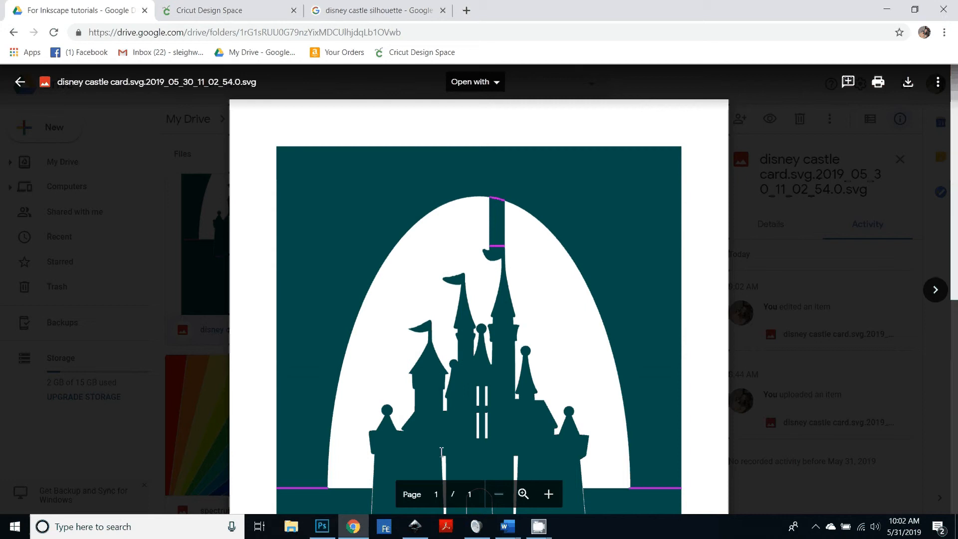
click(18, 86)
click(430, 270)
double_click(430, 270)
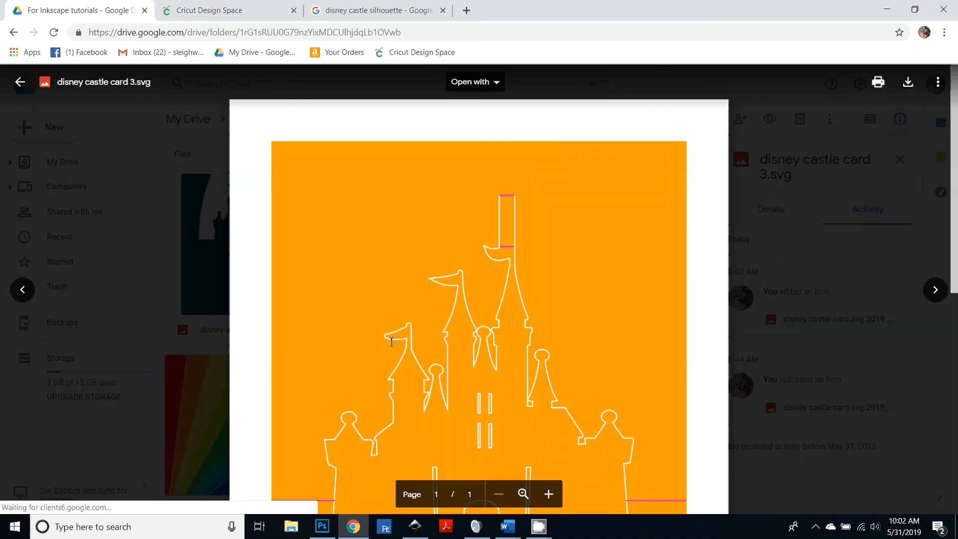
scroll(506, 331, down, 3)
scroll(505, 331, up, 3)
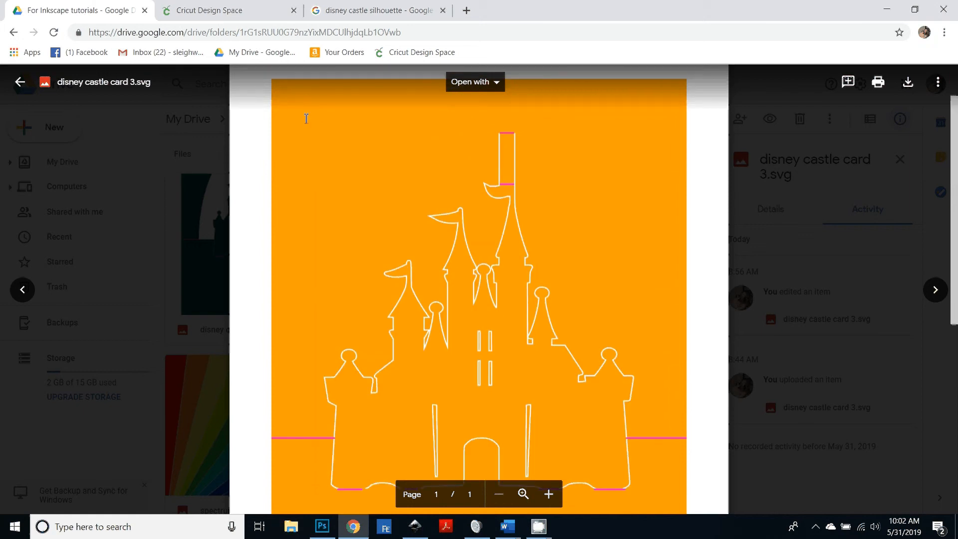
Step: Insert the recently uploaded castle card image onto the Cricut Design Space canvas
click(218, 12)
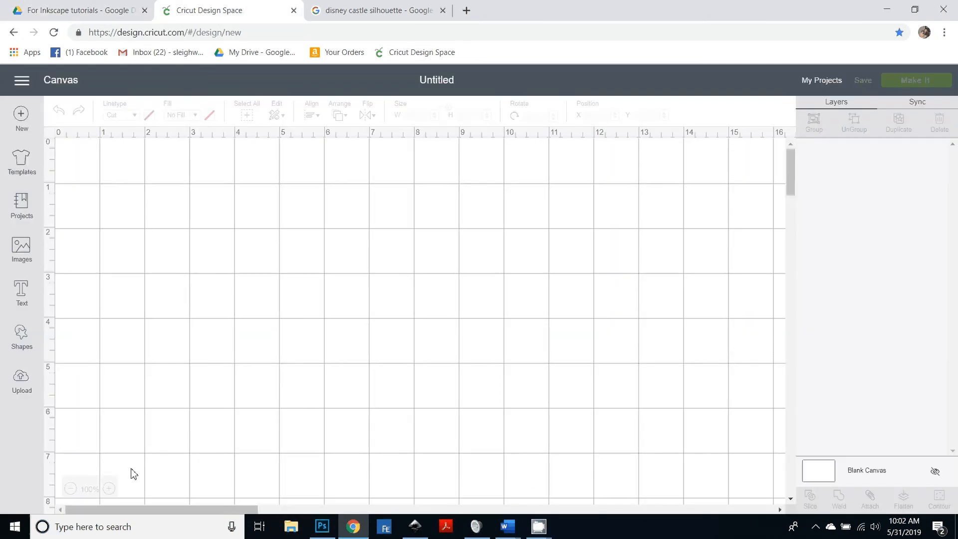
click(40, 401)
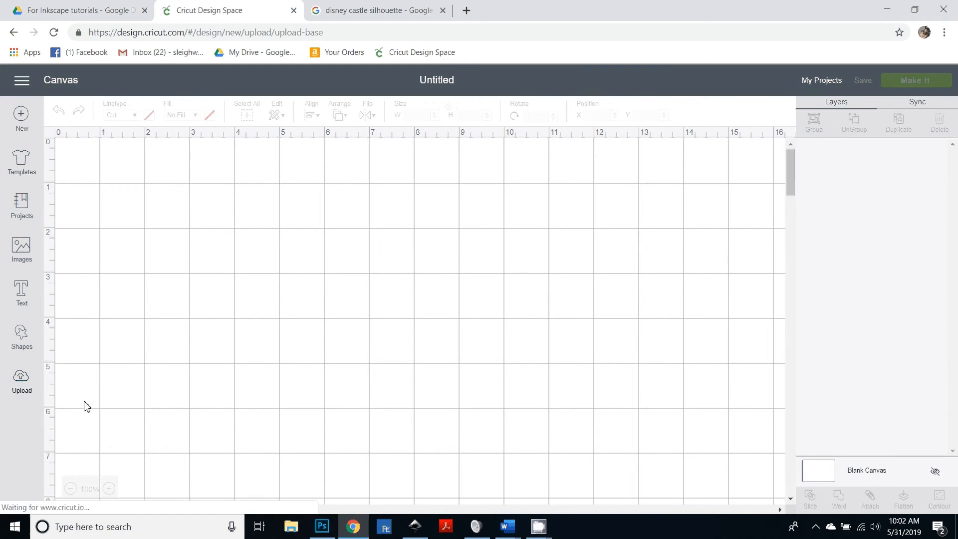
click(133, 409)
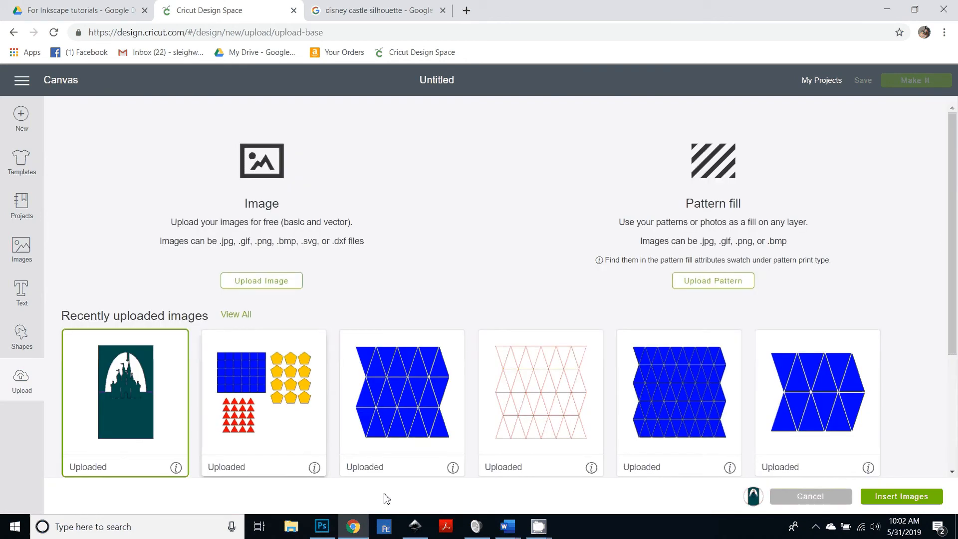
click(898, 502)
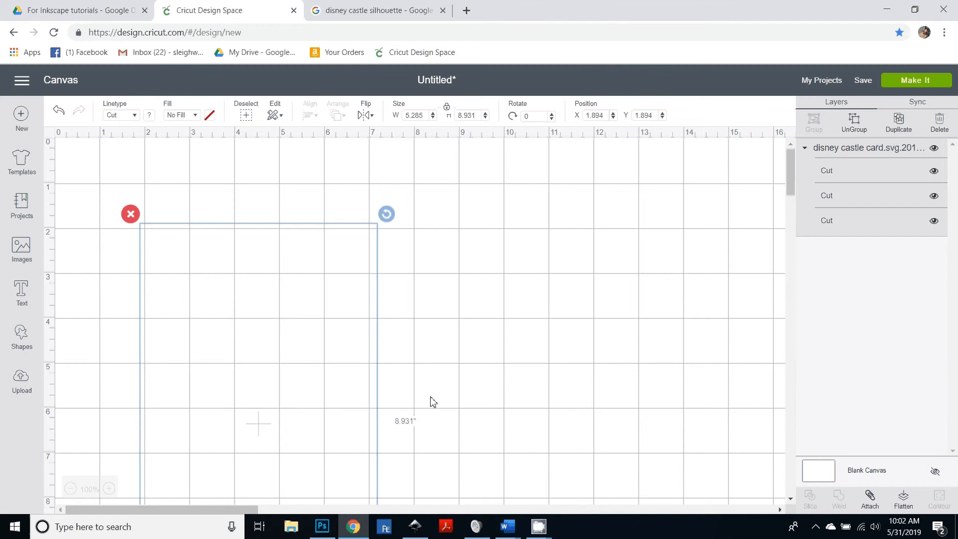
Step: Move the castle card onto the canvas and ungroup its layers
drag(317, 480, 499, 431)
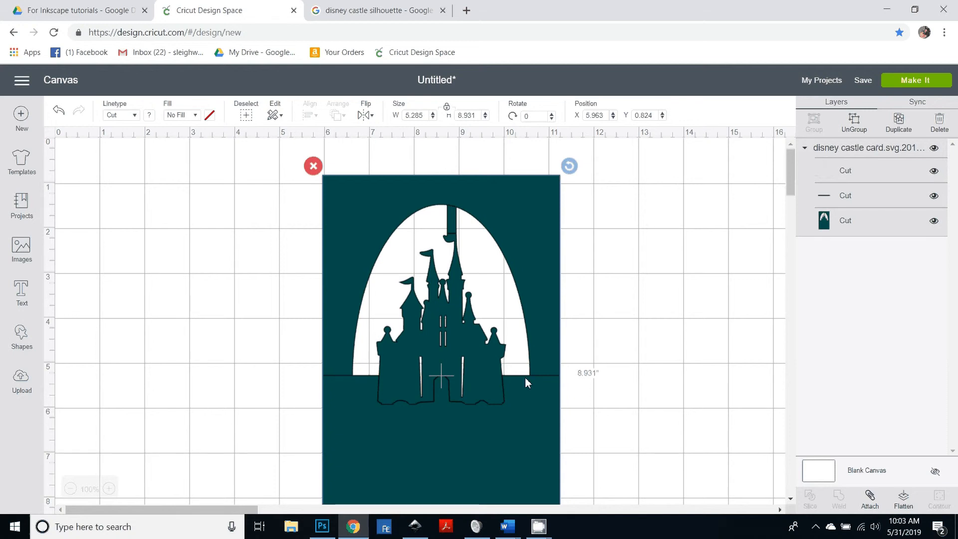
click(854, 125)
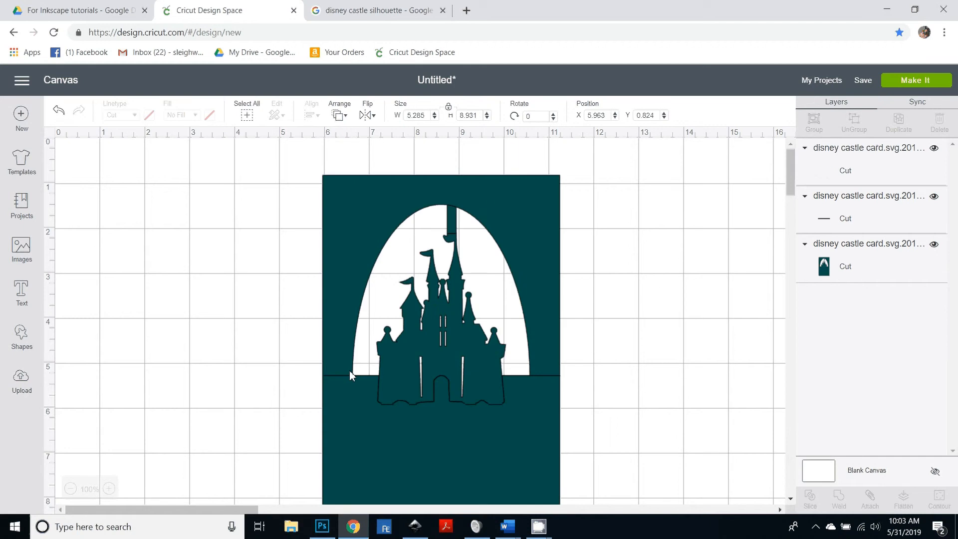
click(345, 398)
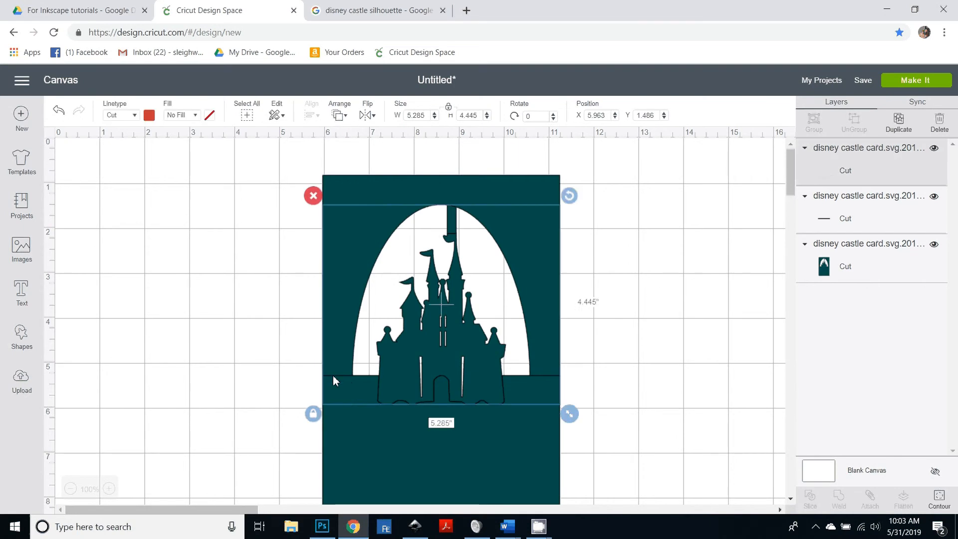
drag(334, 381, 164, 388)
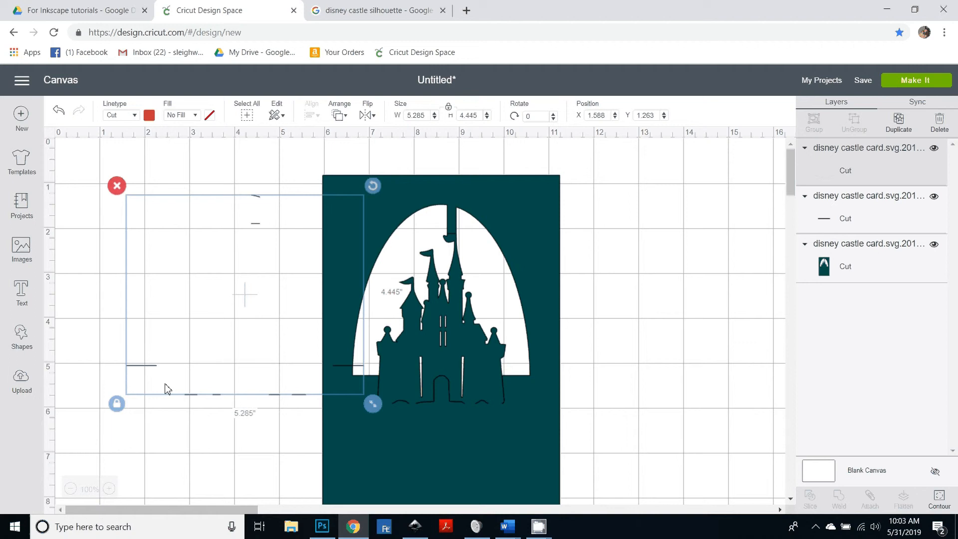
key(ctrl+z)
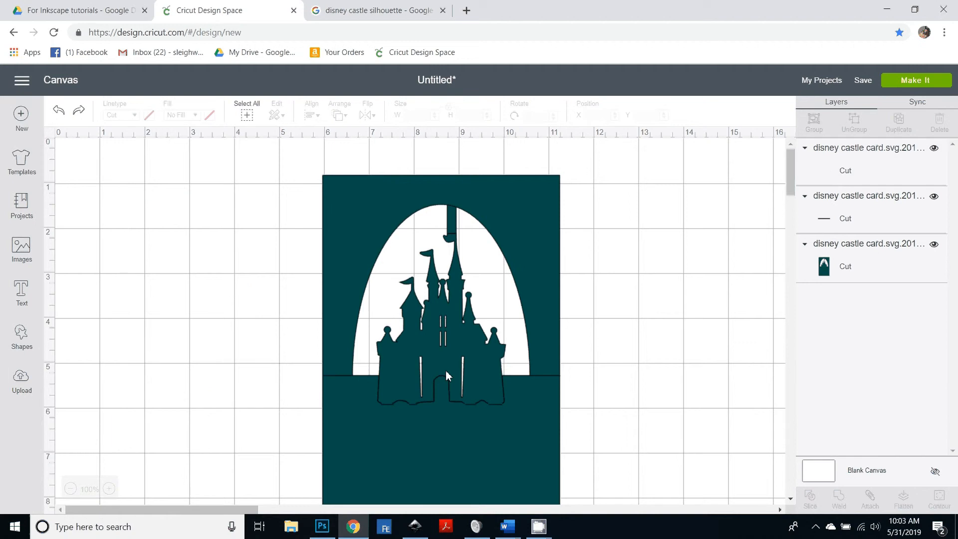
Step: Change the card's horizontal fold line layer to the Score linetype
click(335, 377)
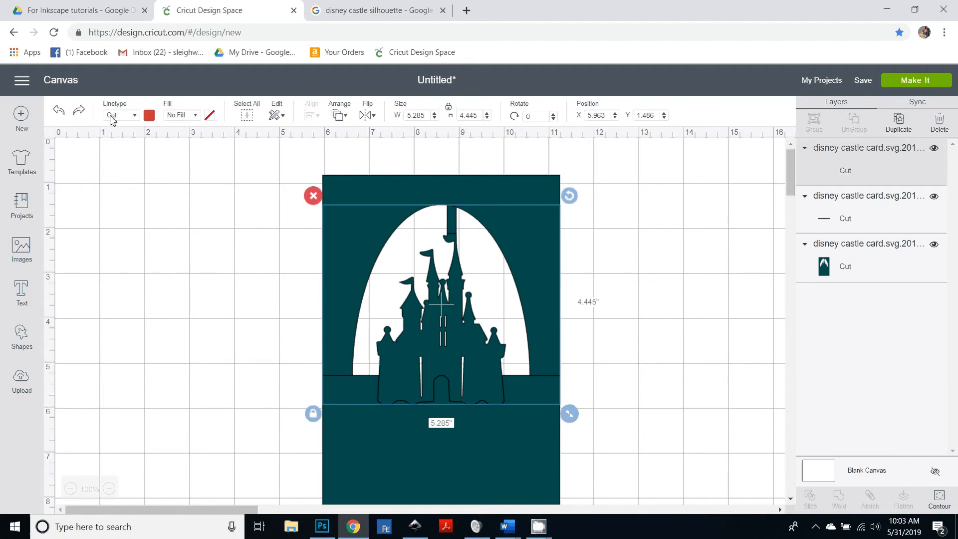
click(133, 116)
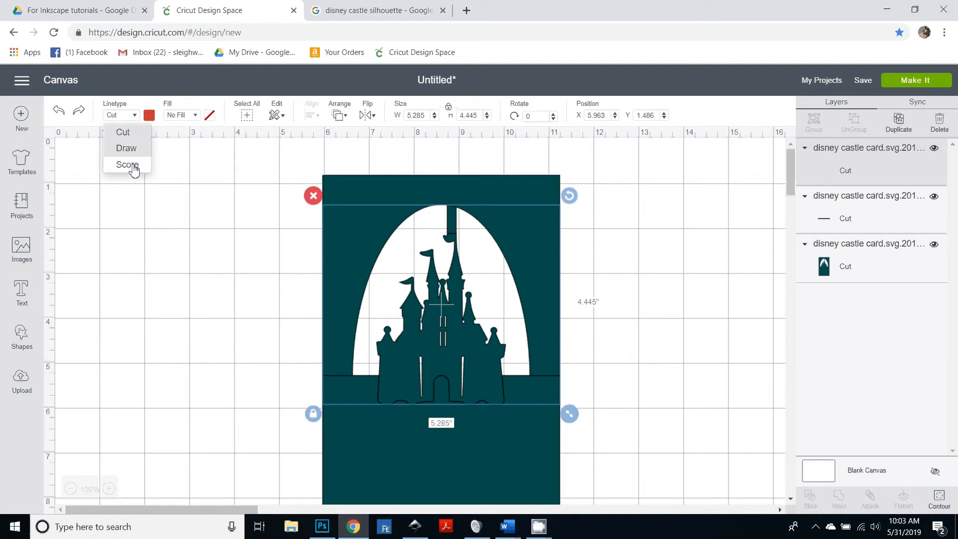
click(133, 165)
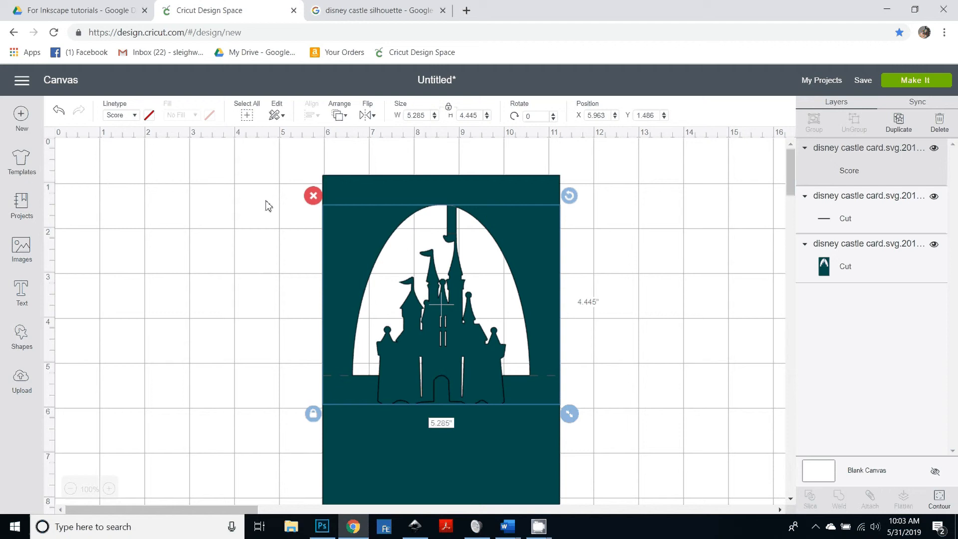
Step: Select all layers of the card and attach them together
key(ctrl+a)
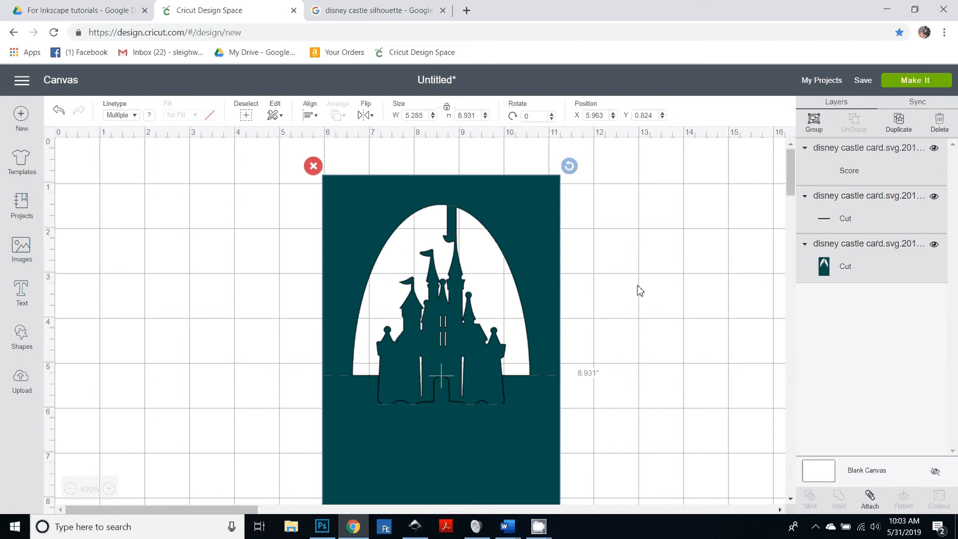
click(870, 498)
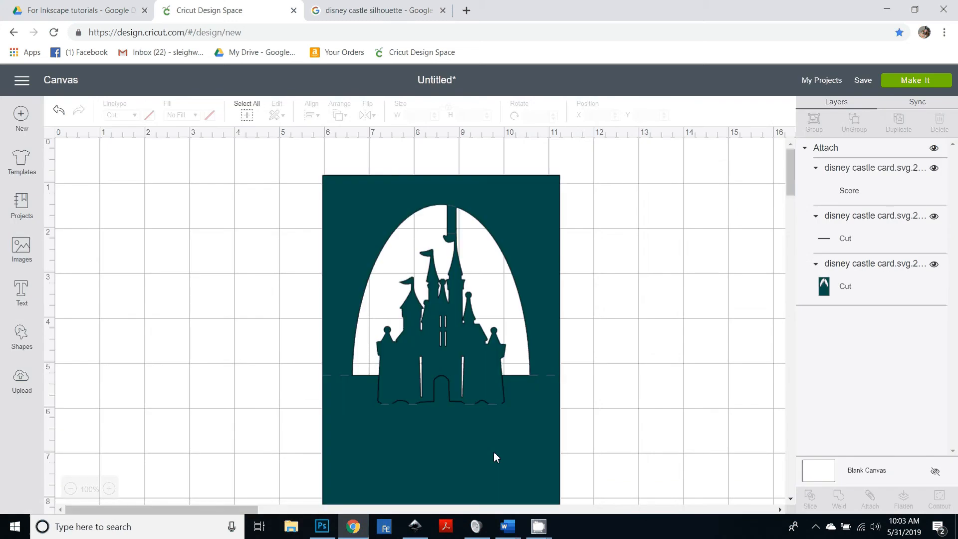
Step: Create a new blank document in Inkscape
click(416, 523)
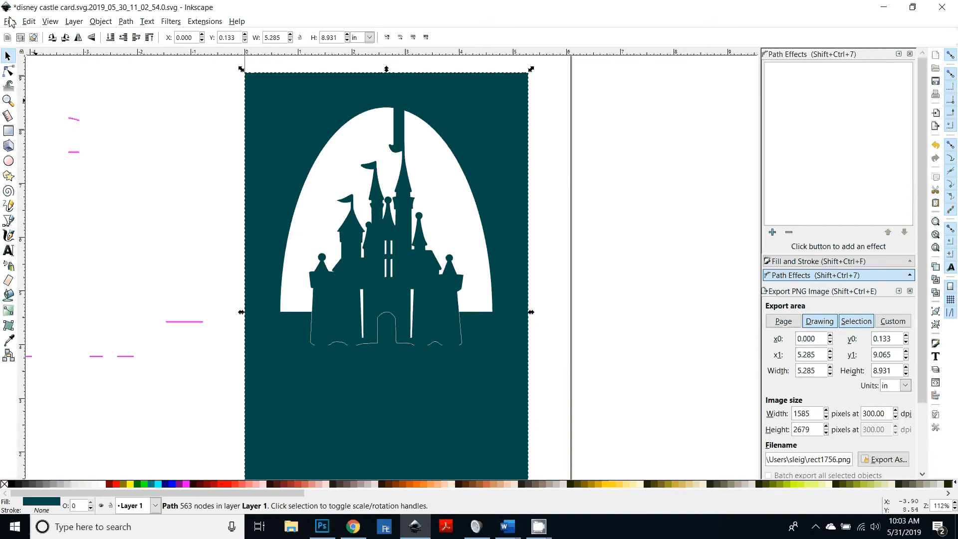
click(9, 20)
click(20, 35)
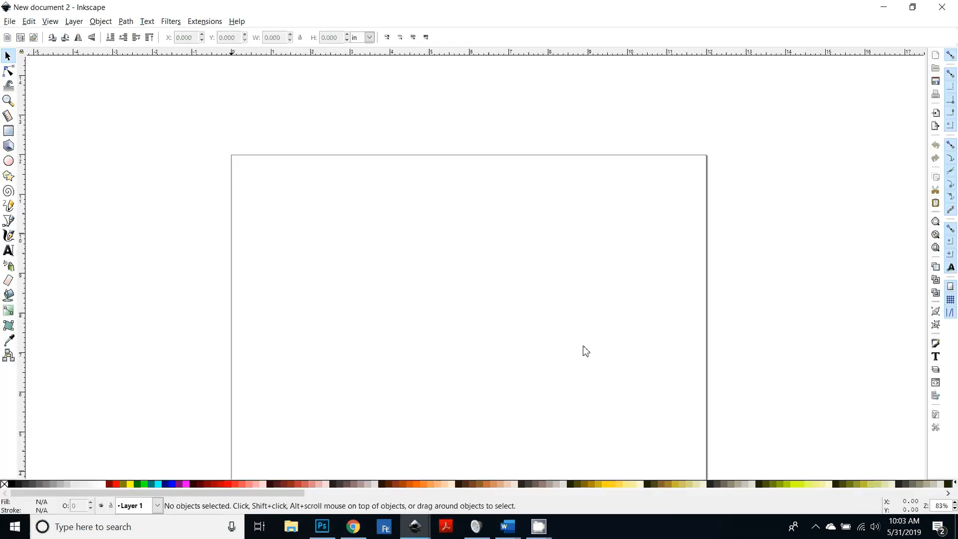
scroll(559, 398, down, 4)
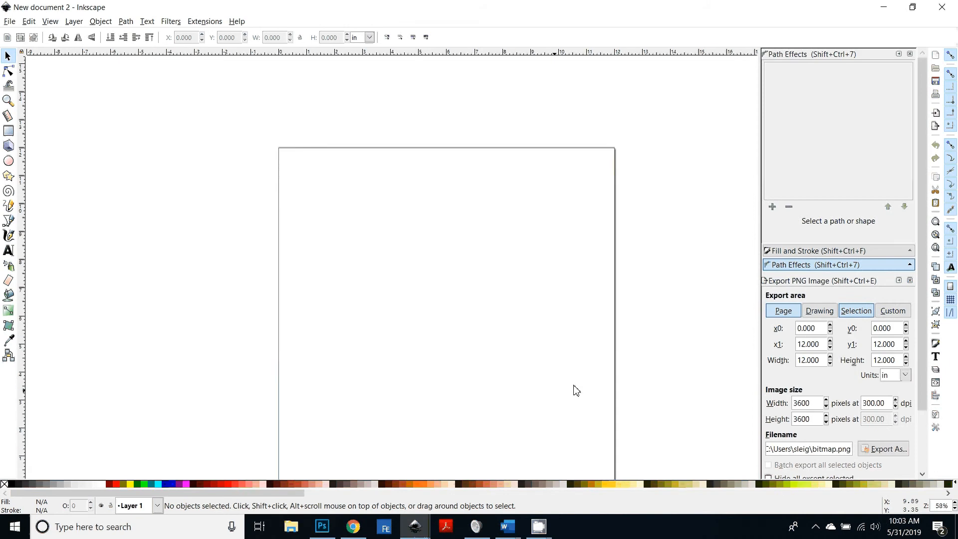
scroll(601, 381, right, 2)
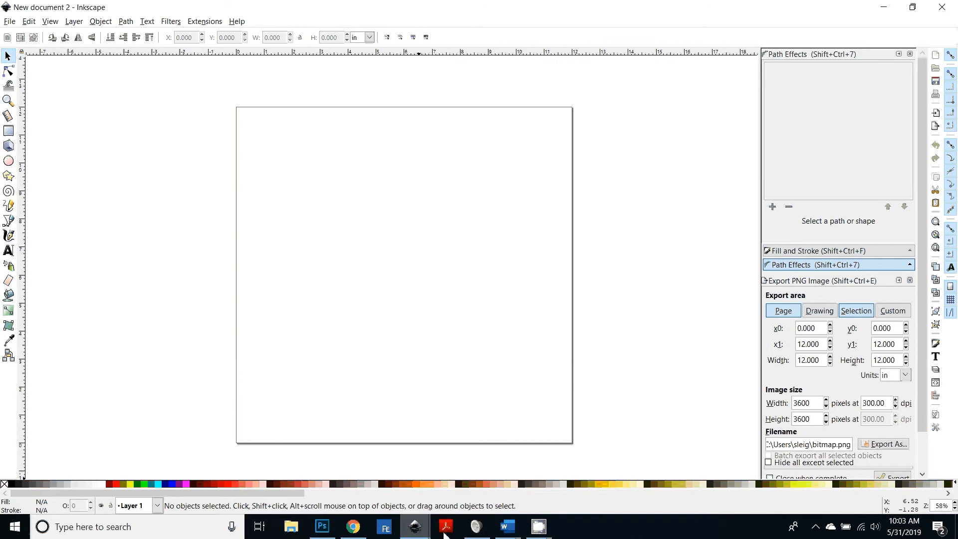
Step: Copy the Disney Cinderella Castle silhouette image from the Google Images results
click(355, 533)
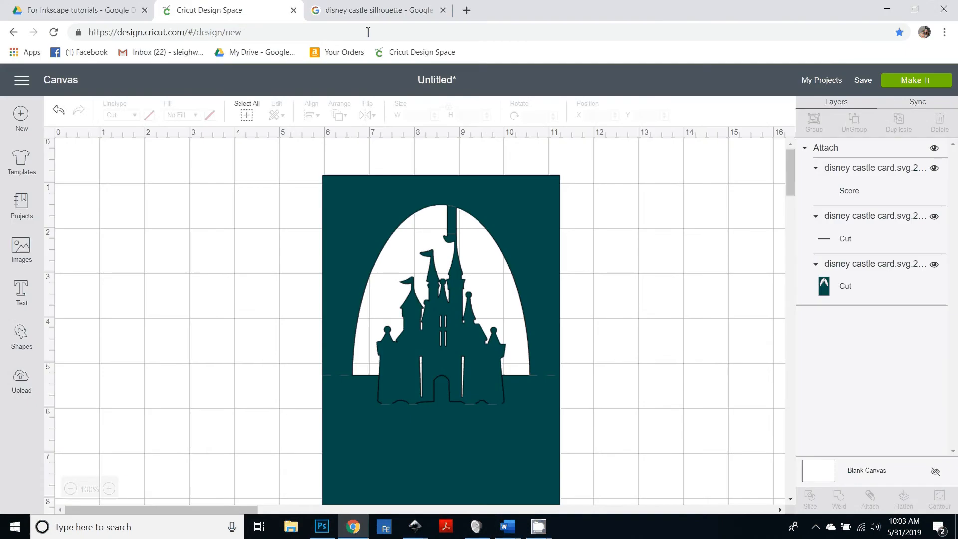
click(369, 12)
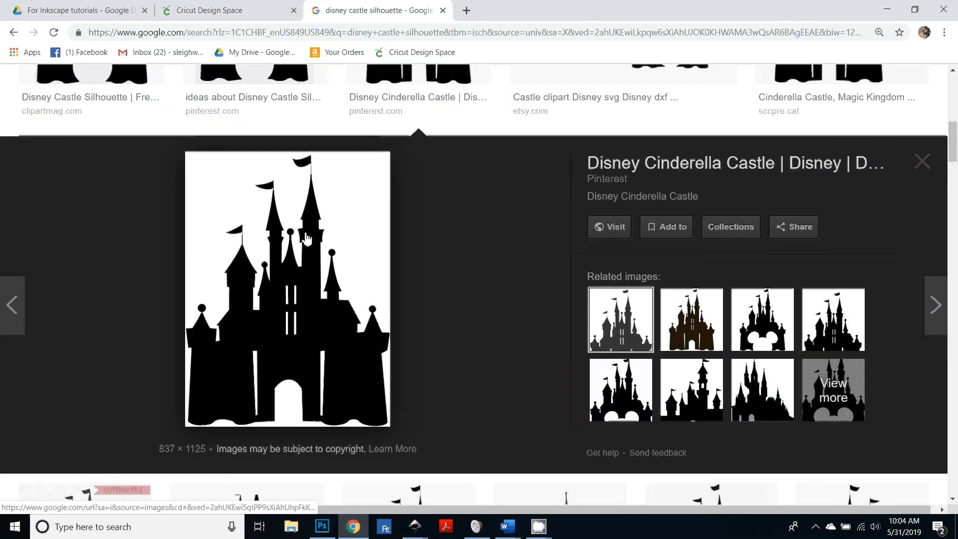
right_click(269, 308)
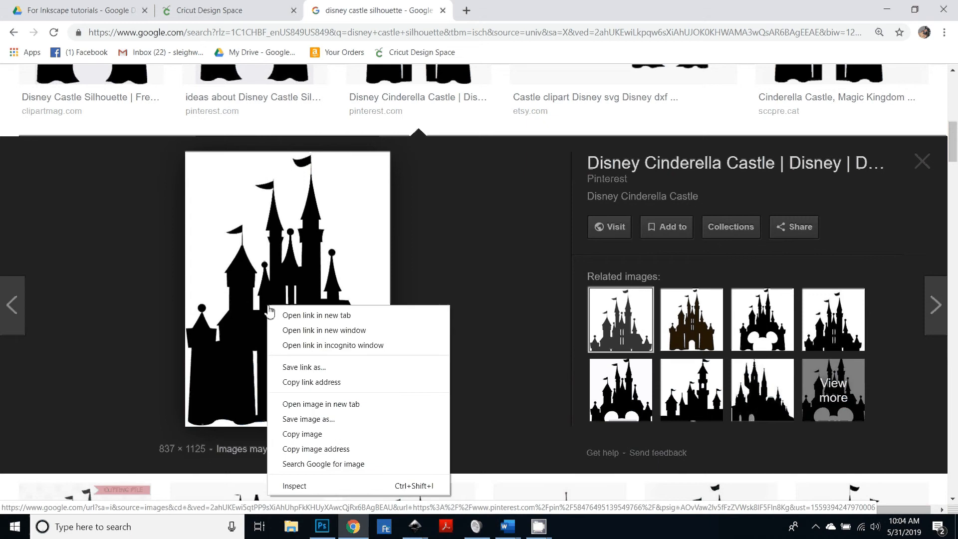
click(318, 436)
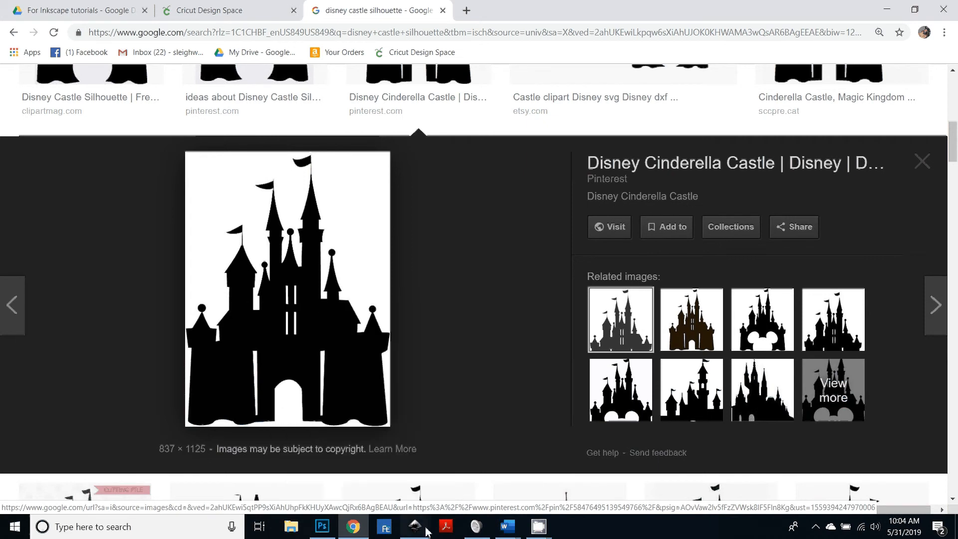
Step: Switch to Inkscape and paste the castle silhouette image into the new document
mouse_move(427, 532)
click(474, 494)
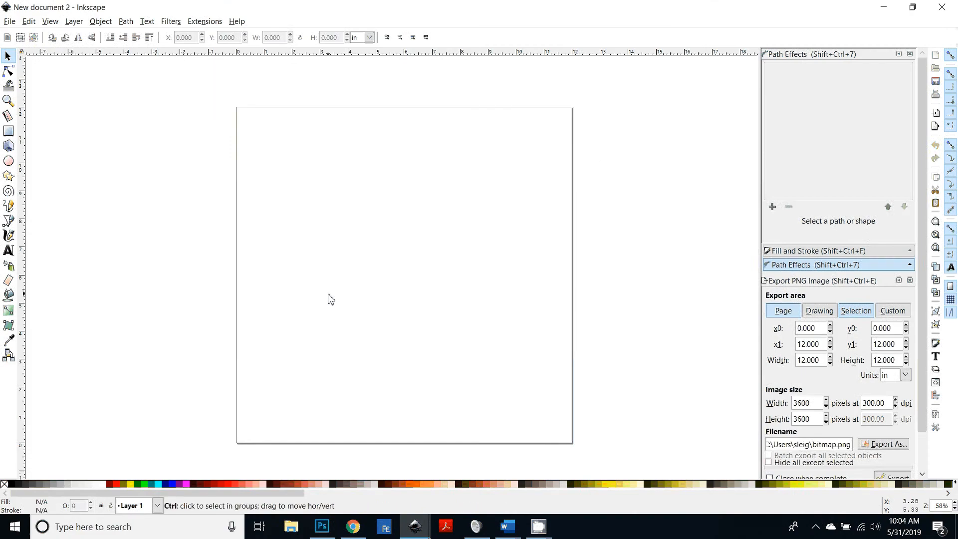
key(ctrl+v)
drag(336, 364, 445, 352)
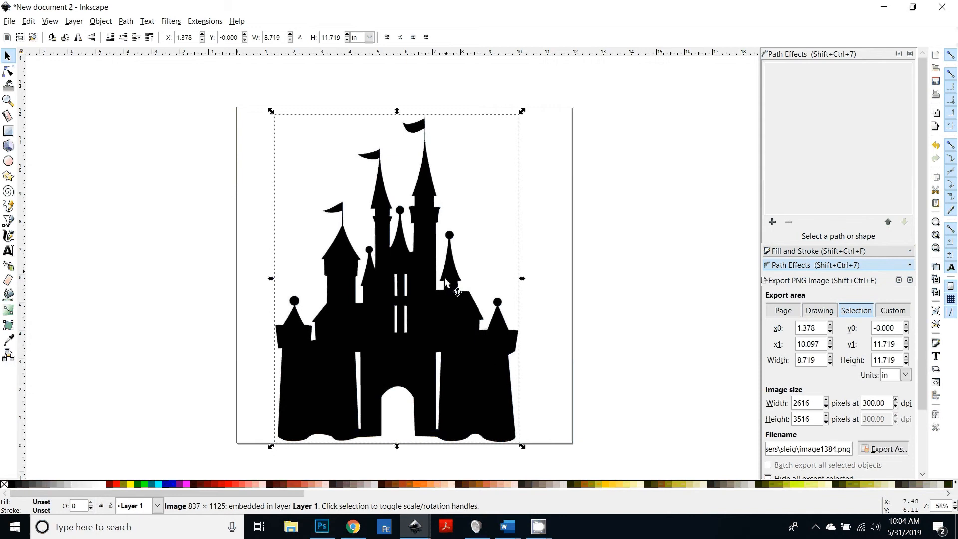
Step: Trace the castle image with Trace Bitmap using brightness cutoff at threshold 0.450
click(126, 21)
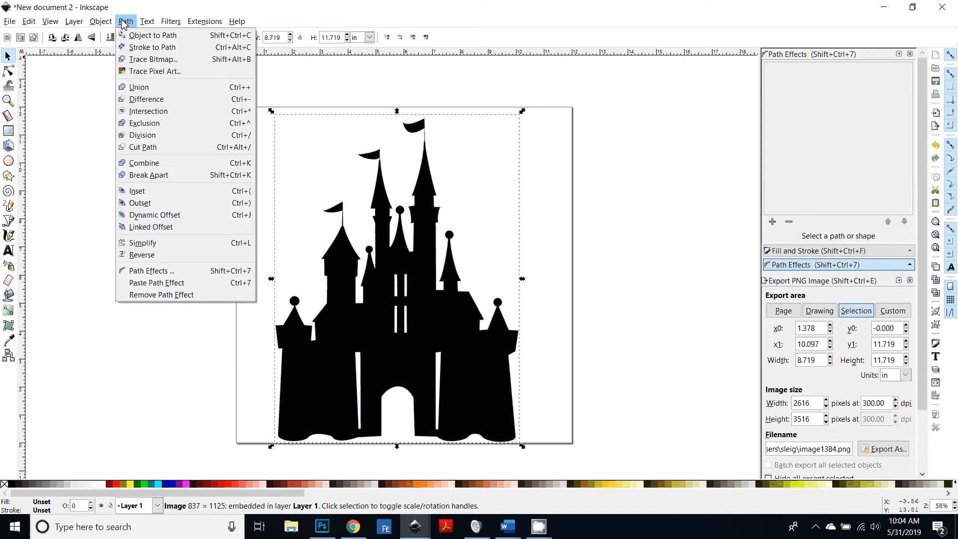
click(146, 60)
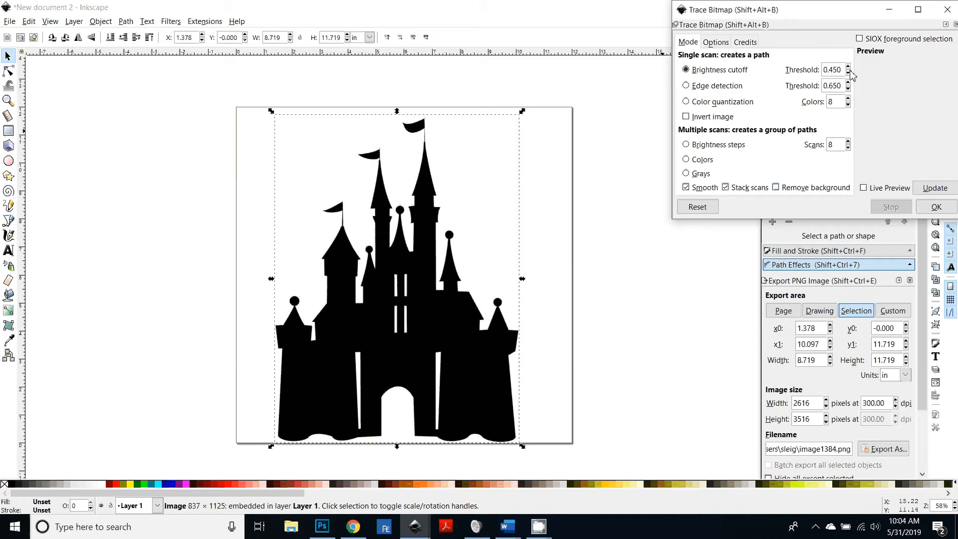
click(931, 184)
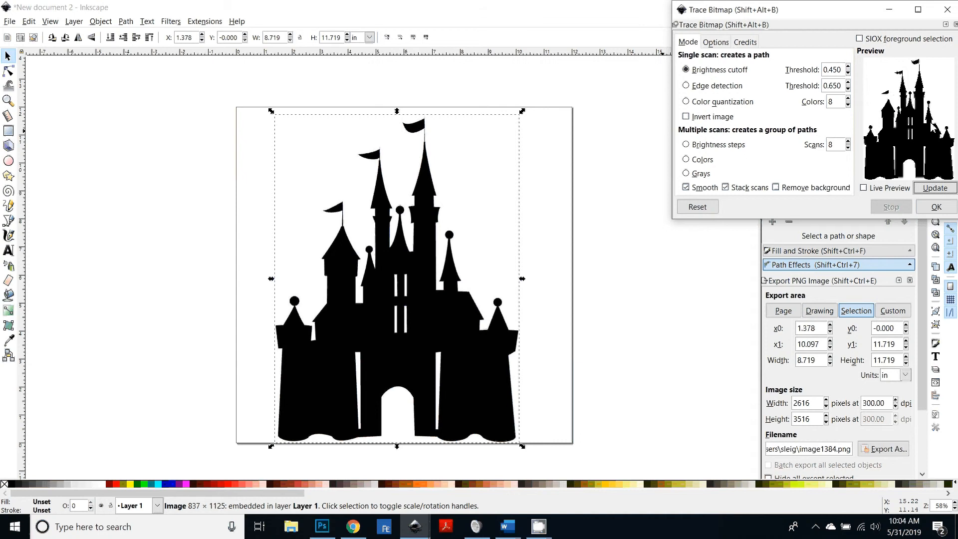
click(933, 209)
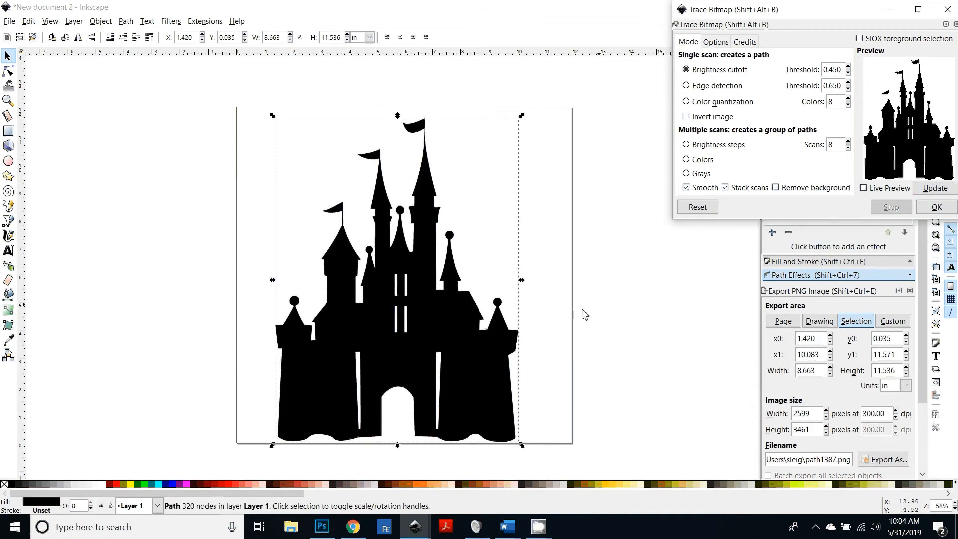
Step: Delete the original bitmap and move the traced castle path back onto the page
drag(432, 326, 699, 329)
click(430, 352)
click(577, 331)
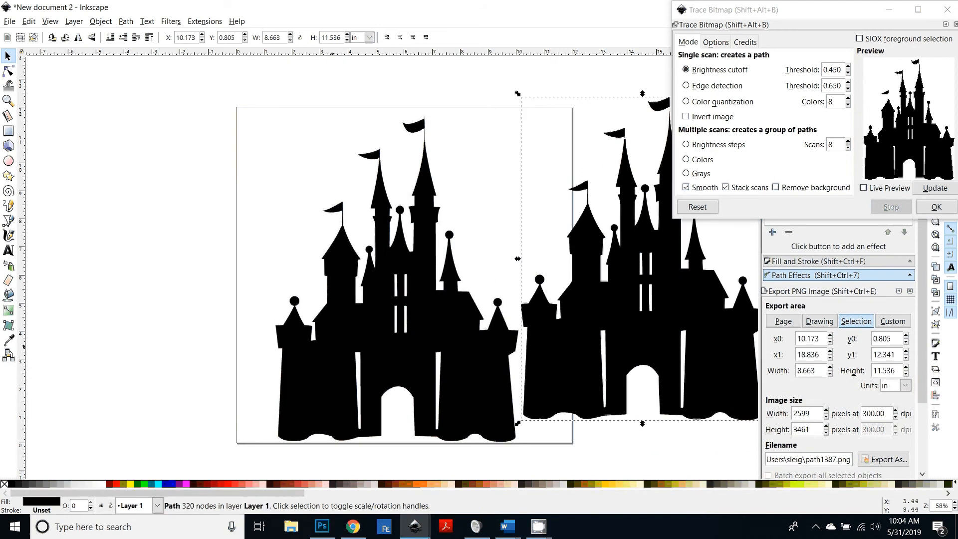
click(333, 346)
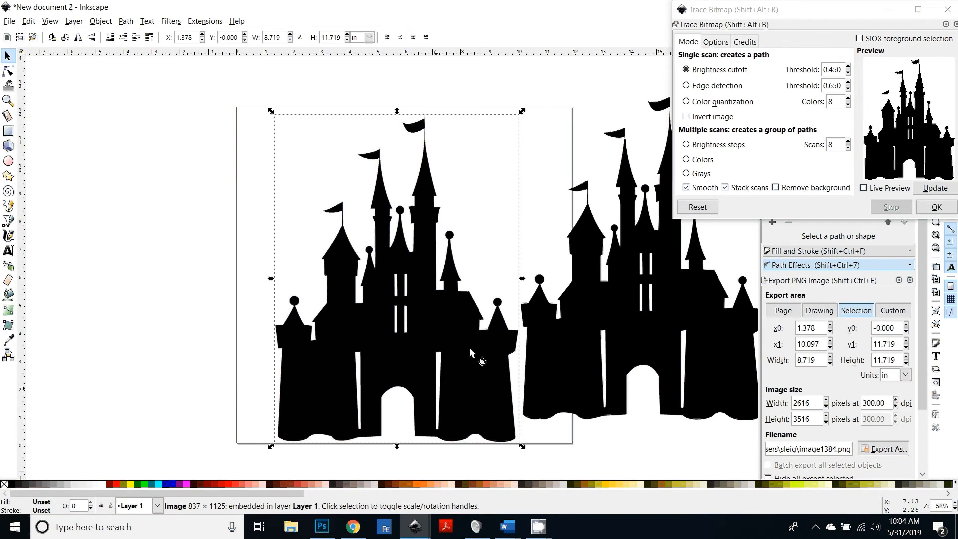
drag(480, 357, 321, 331)
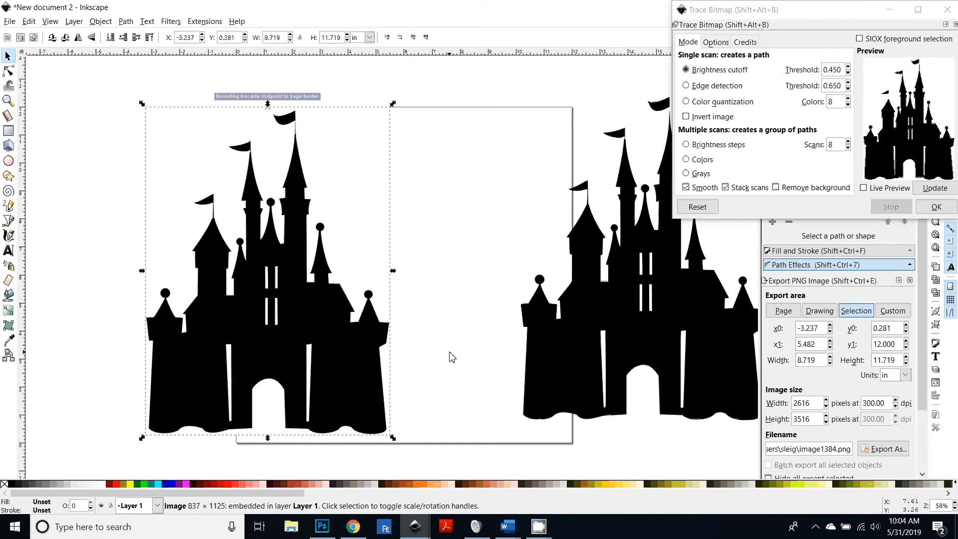
key(Delete)
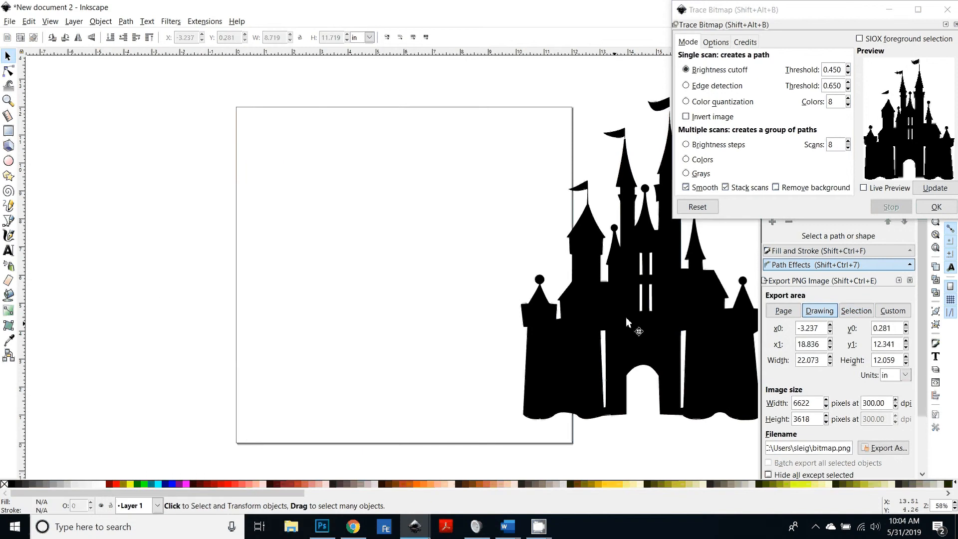
mouse_move(625, 317)
mouse_down()
mouse_move(496, 336)
mouse_move(388, 333)
mouse_move(414, 332)
mouse_up()
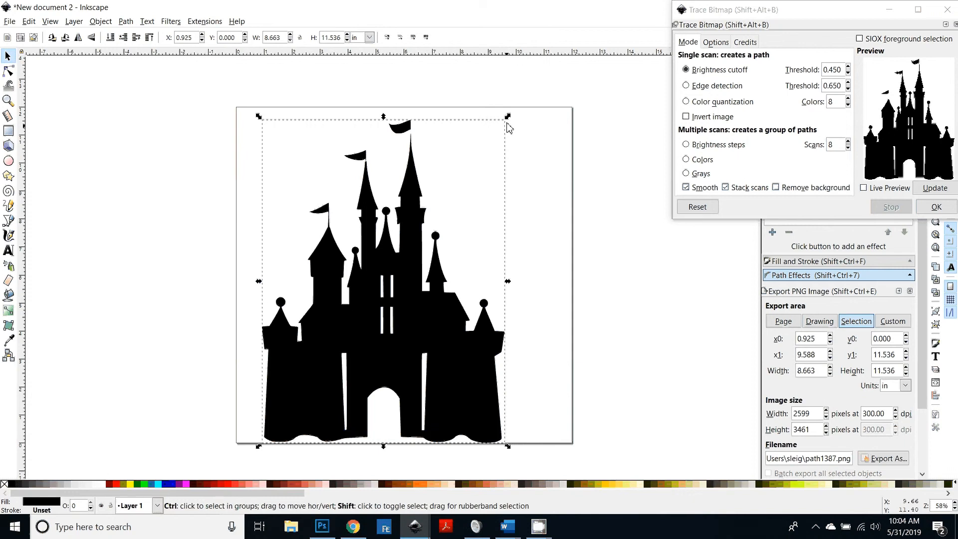
Step: Scale the traced castle down to about 3.25 by 4.32 in and reposition it on the page
drag(455, 186, 430, 216)
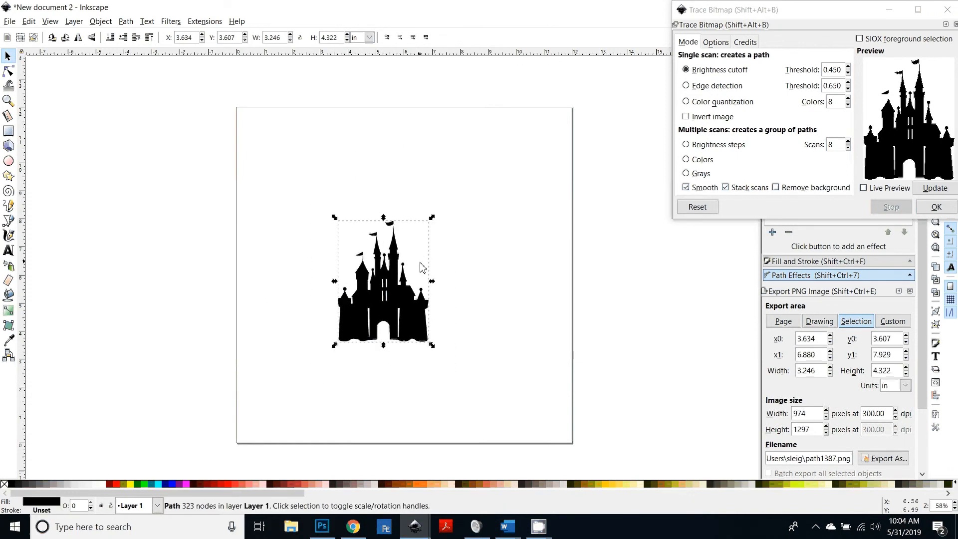
drag(388, 313, 355, 238)
Step: Examine the photo of the finished pop-up castle card in Photoshop, zooming into the tower flags, then return to Inkscape
scroll(392, 294, up, 3)
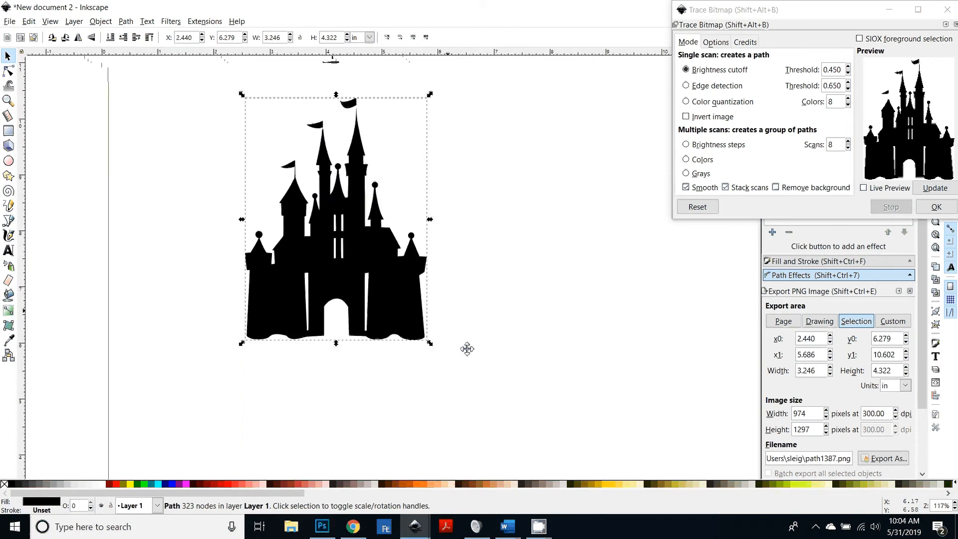
scroll(372, 316, up, 5)
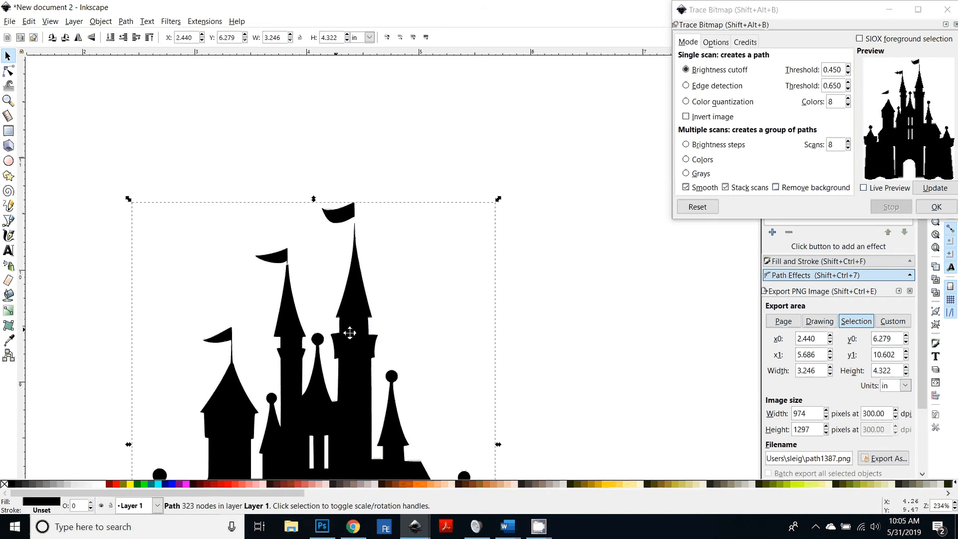
scroll(350, 333, up, 2)
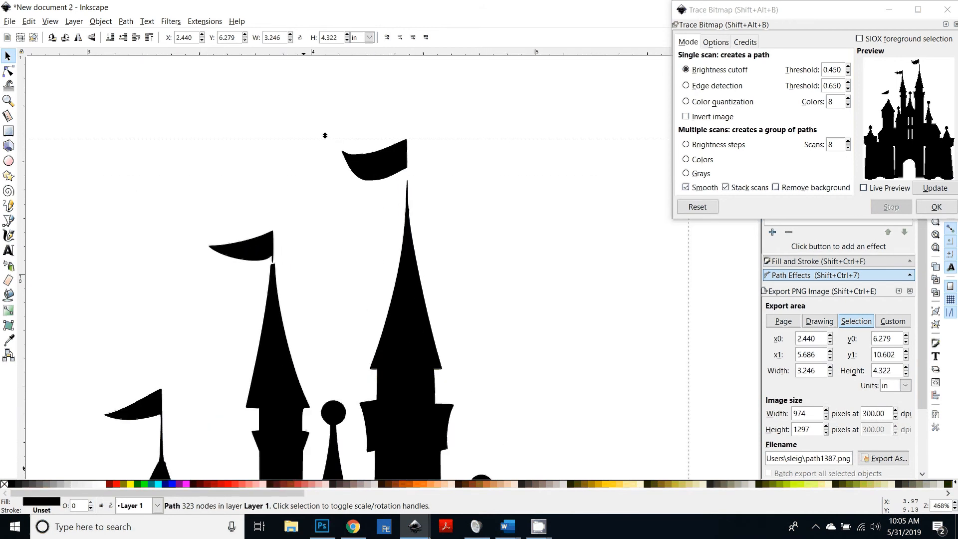
click(323, 531)
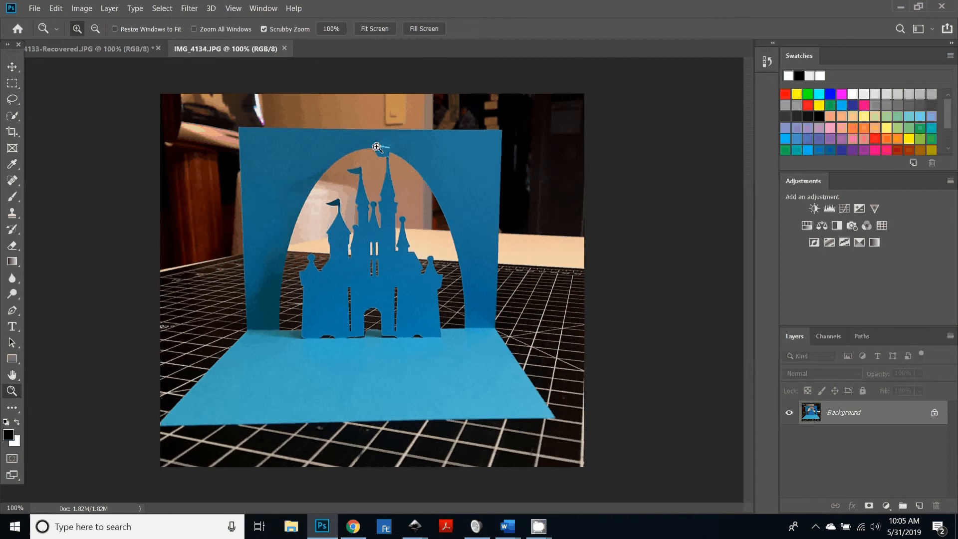
drag(377, 147, 417, 209)
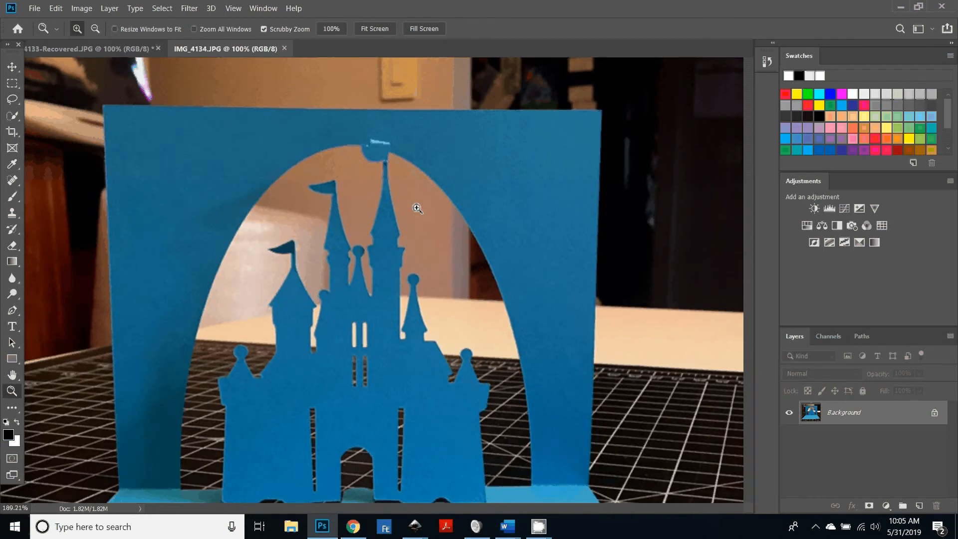
drag(380, 145, 392, 147)
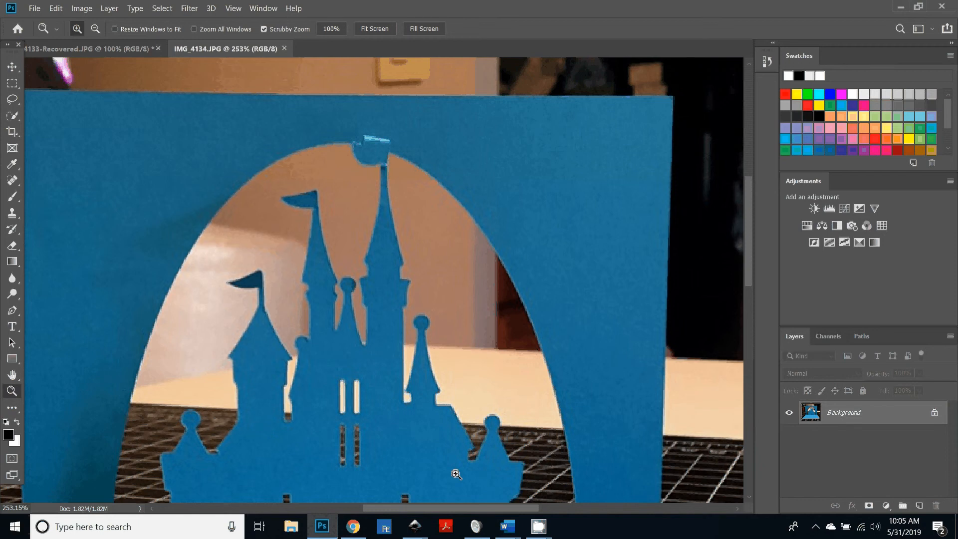
click(415, 526)
click(451, 494)
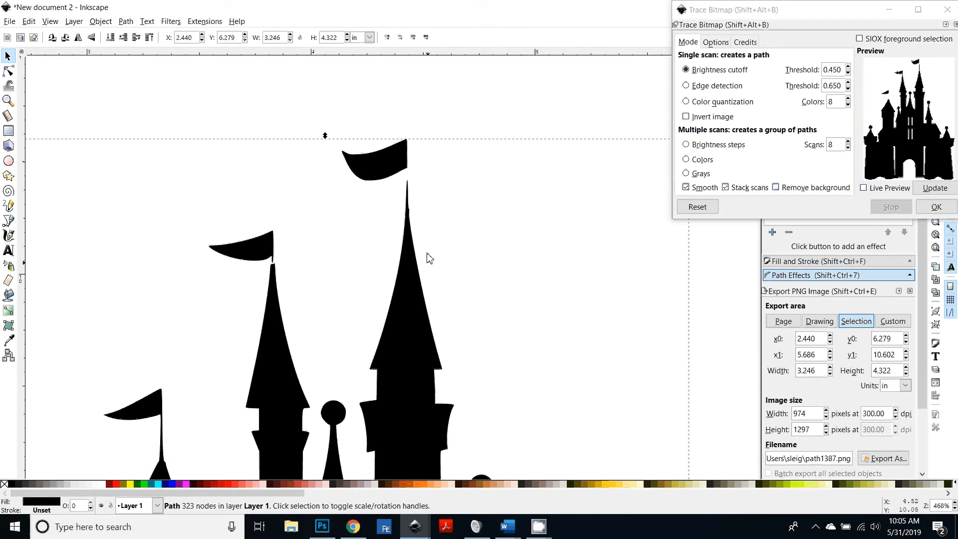
Step: Switch to the Pen tool and adjust the snapping controls near the tallest tower's flag
scroll(168, 357, down, 4)
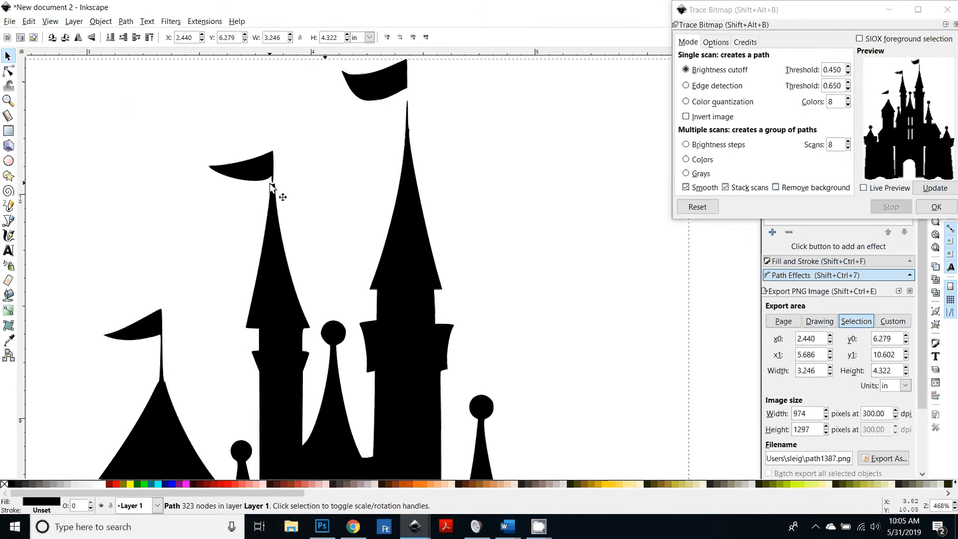
scroll(409, 220, up, 4)
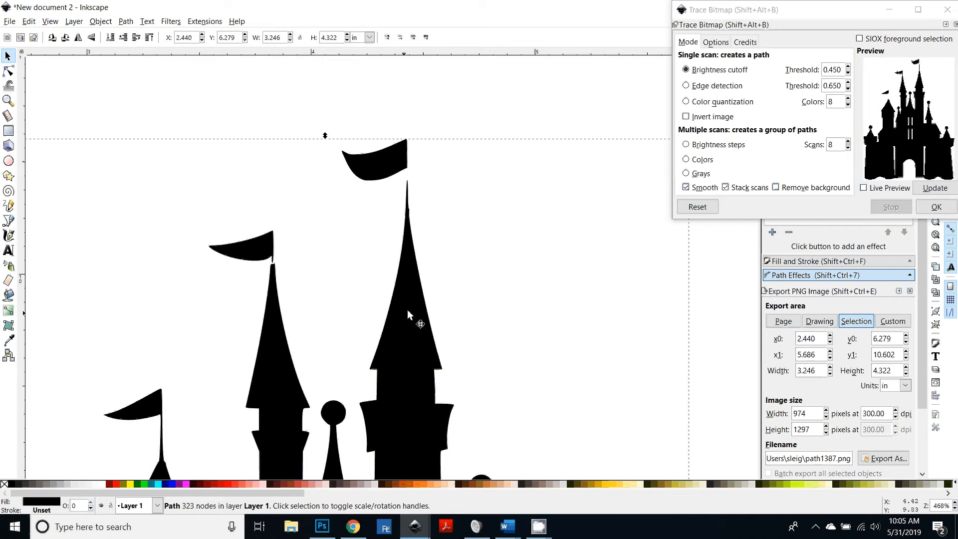
scroll(408, 339, up, 2)
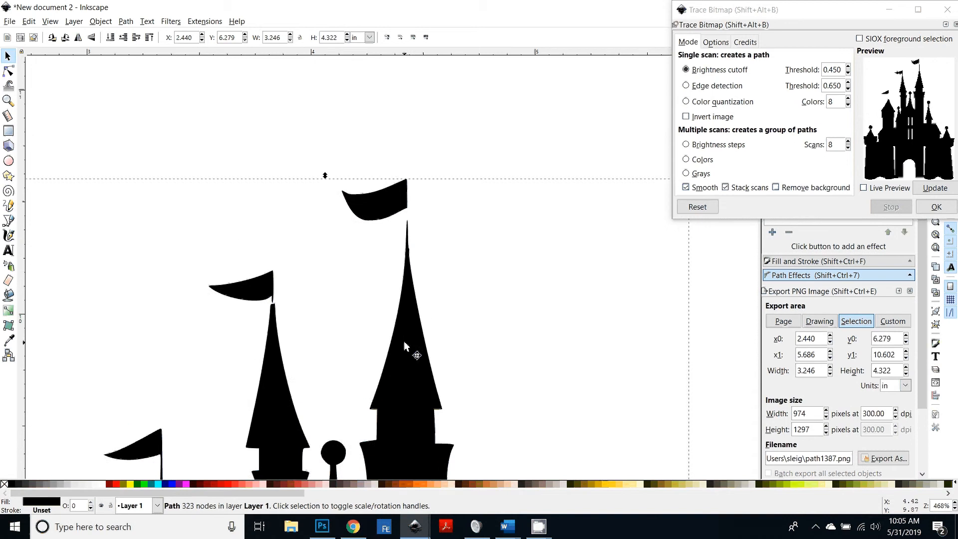
ctrl+scroll(426, 324, up, 2)
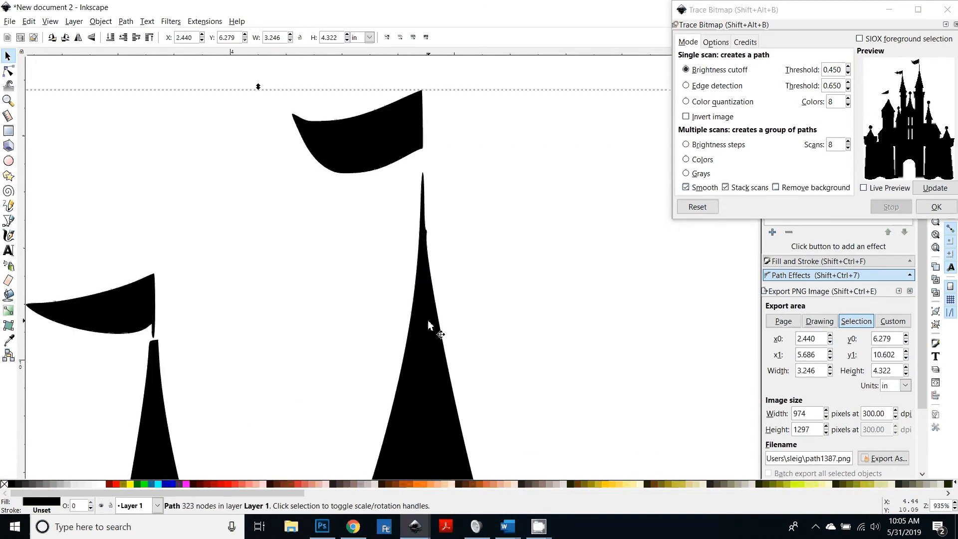
scroll(429, 322, up, 7)
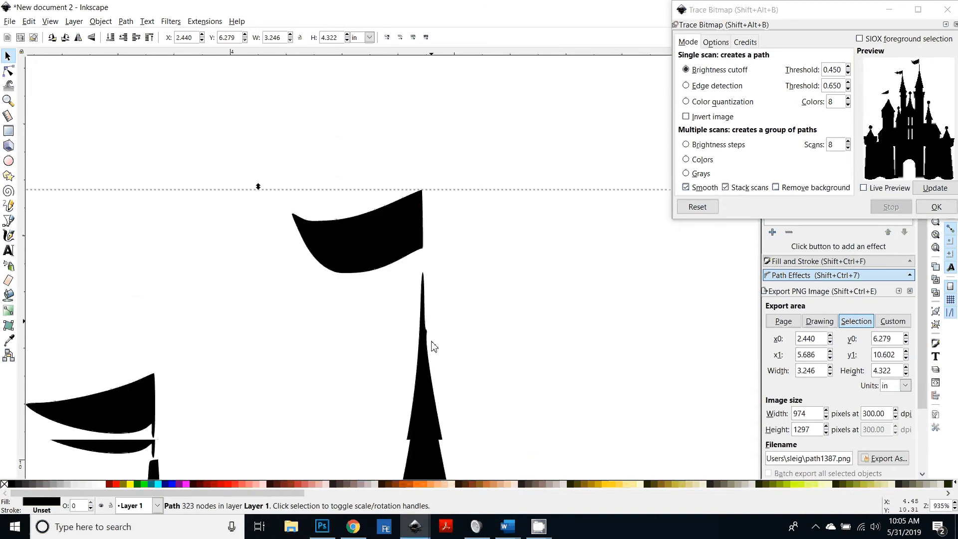
scroll(430, 343, up, 2)
ctrl+scroll(429, 337, up, 1)
scroll(462, 349, down, 3)
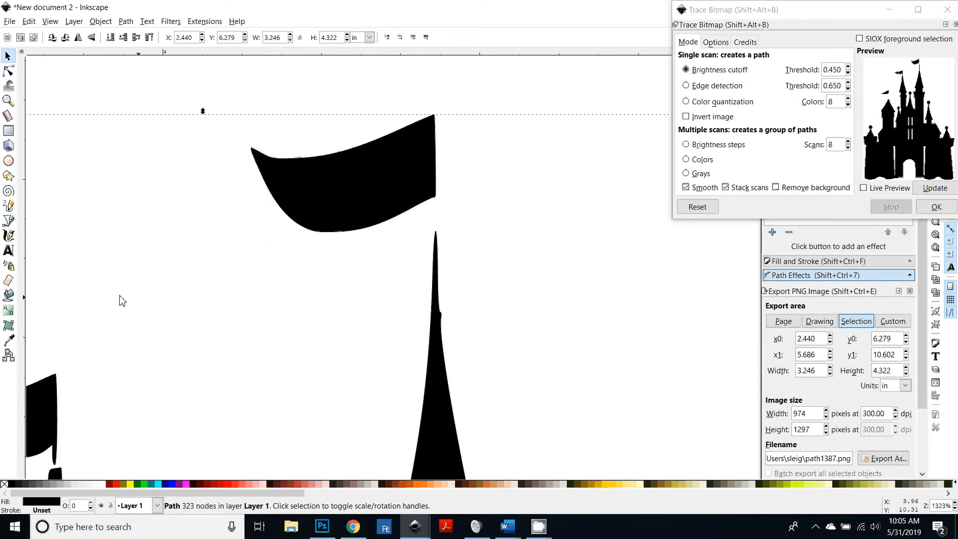
click(8, 221)
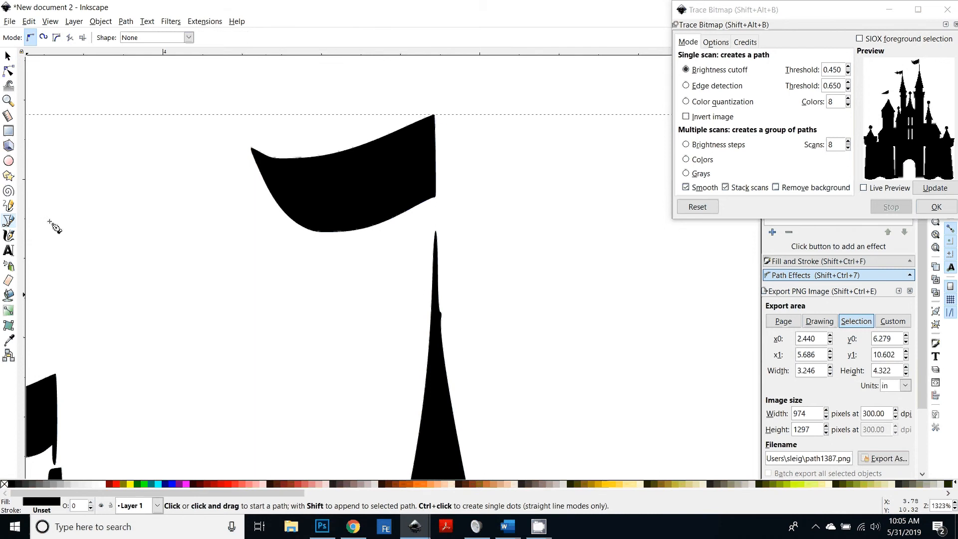
click(955, 25)
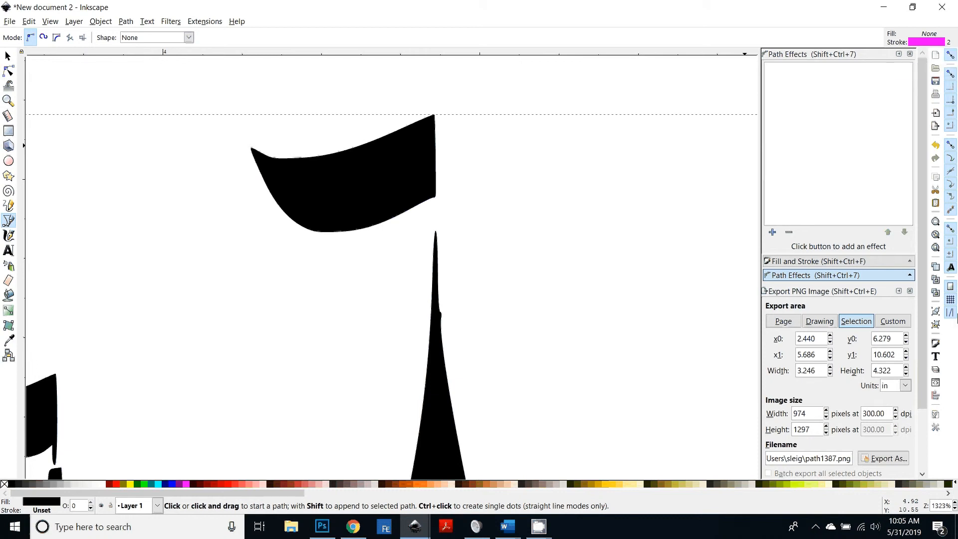
click(951, 55)
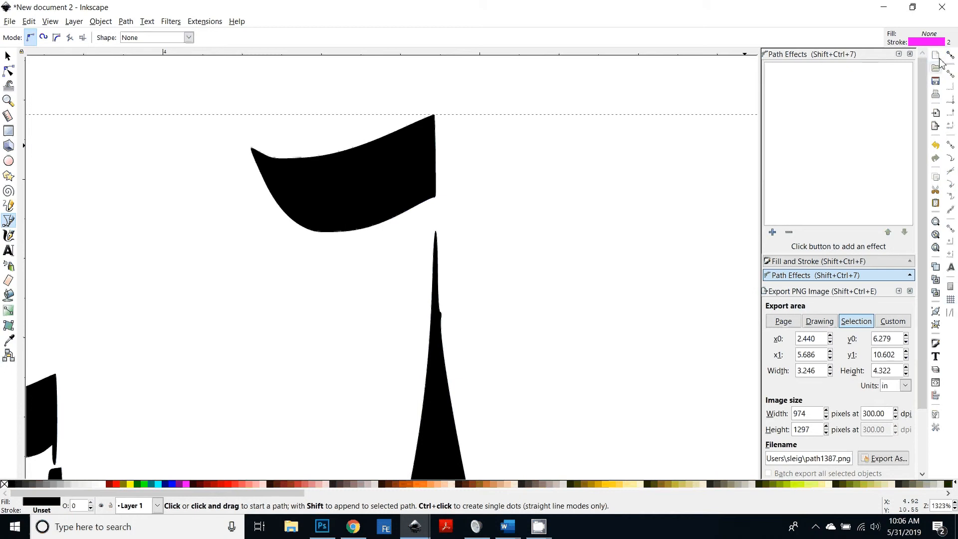
click(950, 56)
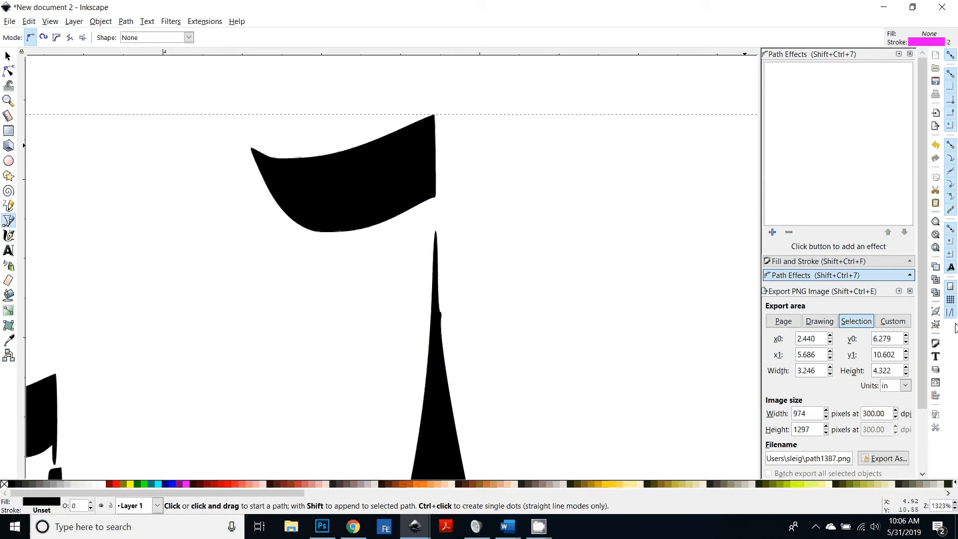
click(951, 73)
click(951, 56)
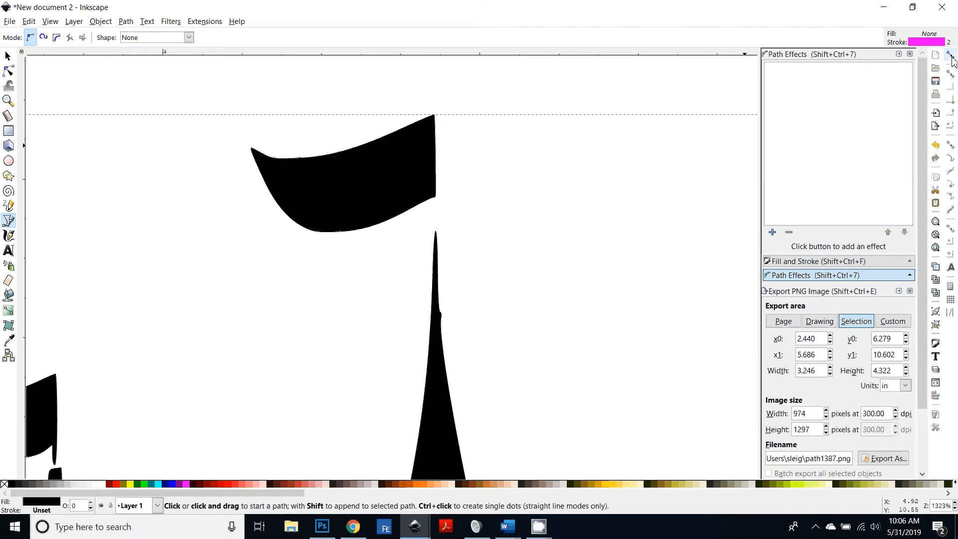
click(951, 56)
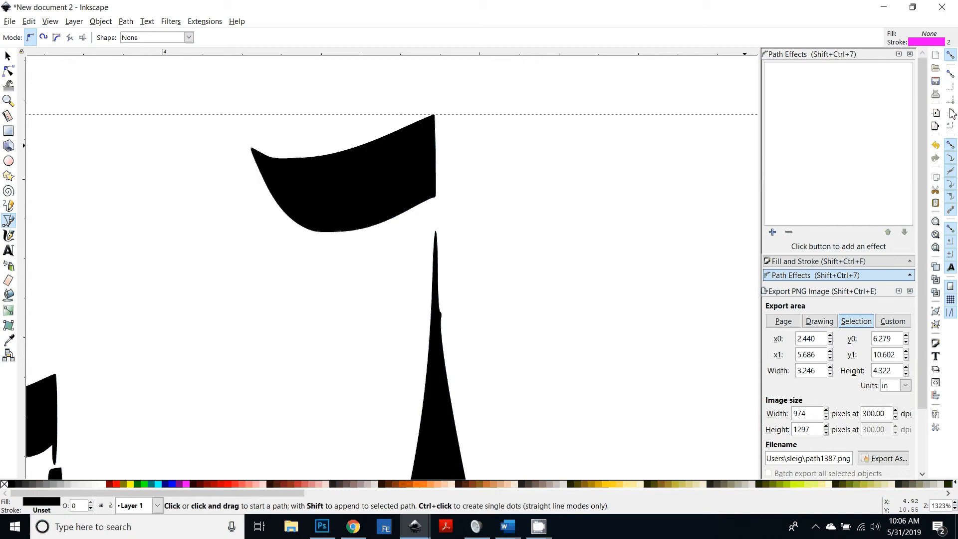
click(951, 73)
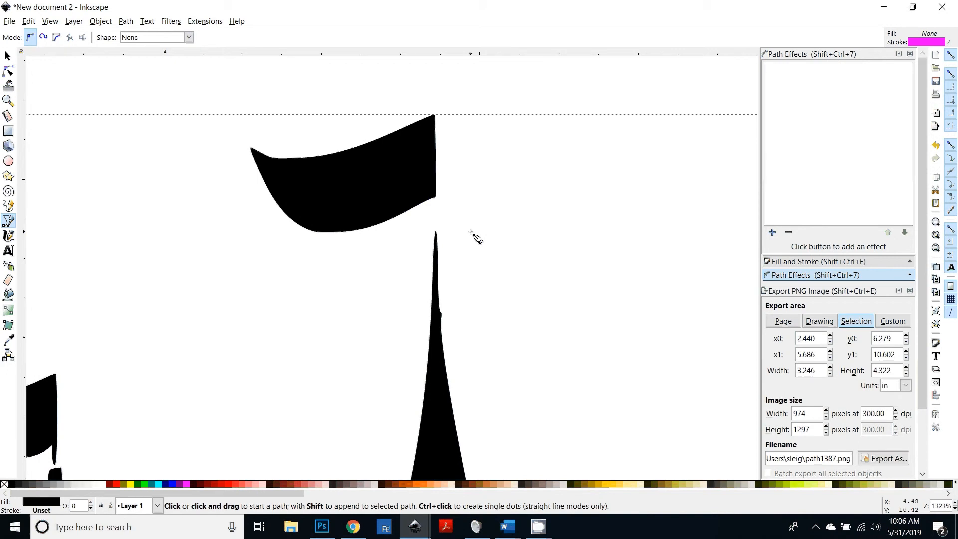
Step: Turn snapping off and draw a vertical line about 0.32 in tall joining the tallest tower's flag to its spire
key(percent)
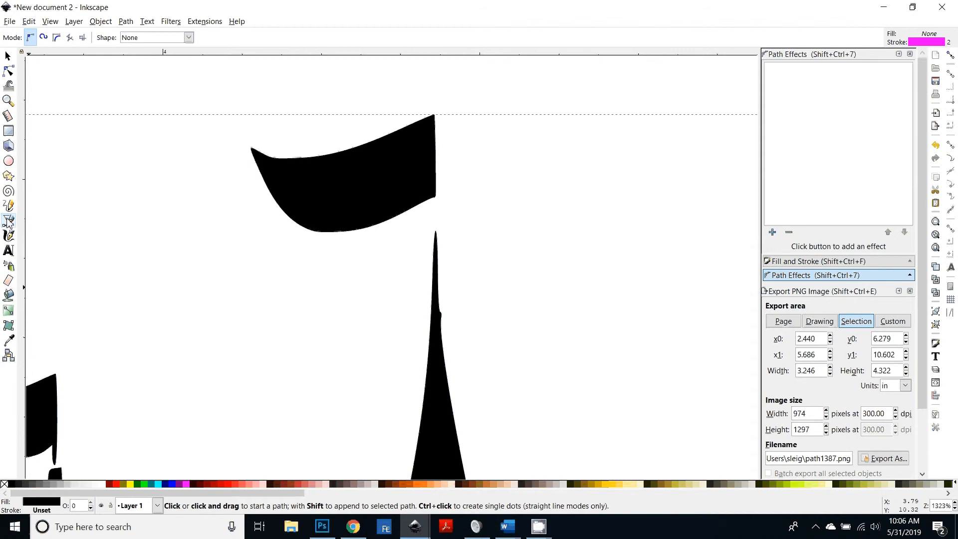
click(433, 124)
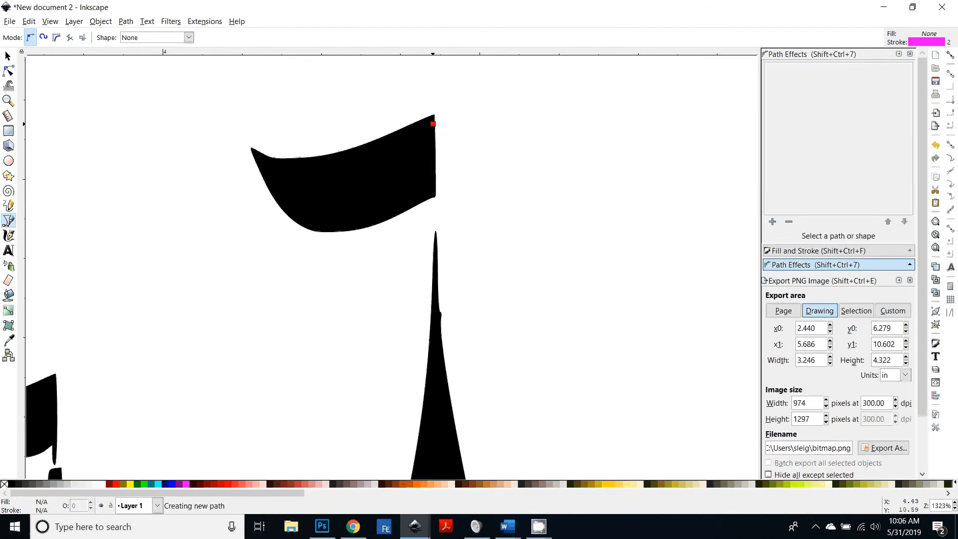
double_click(437, 330)
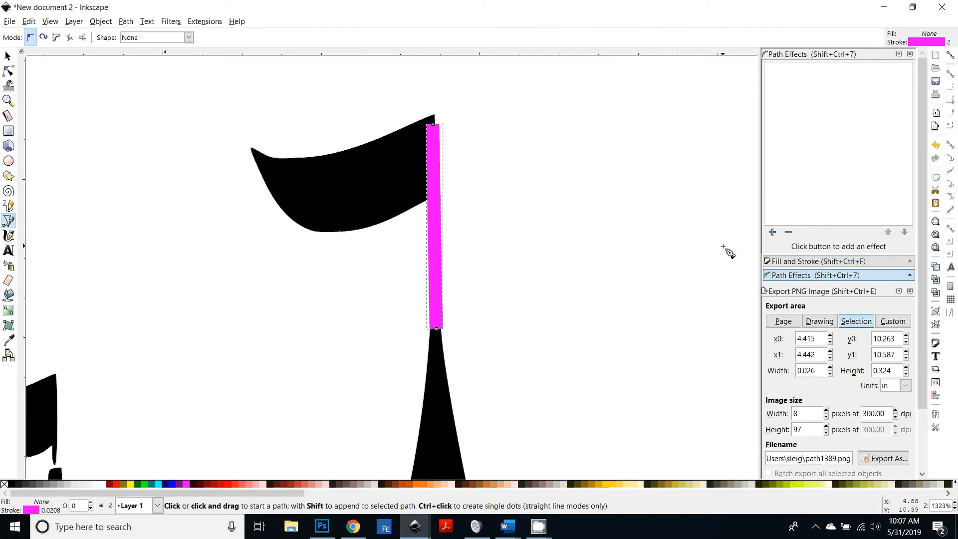
Step: Set the tallest tower's flag pole line to a 1 px stroke width
key(shift+ctrl+f)
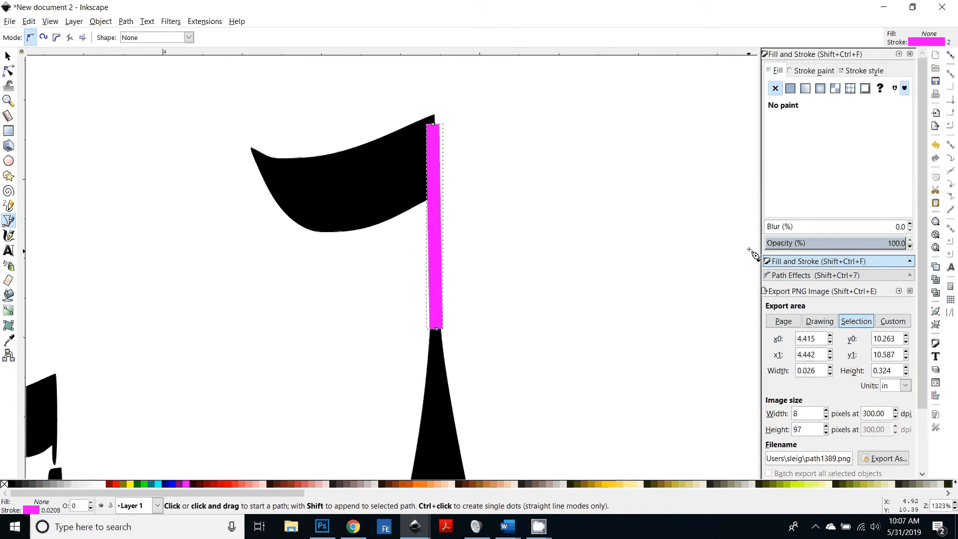
click(865, 70)
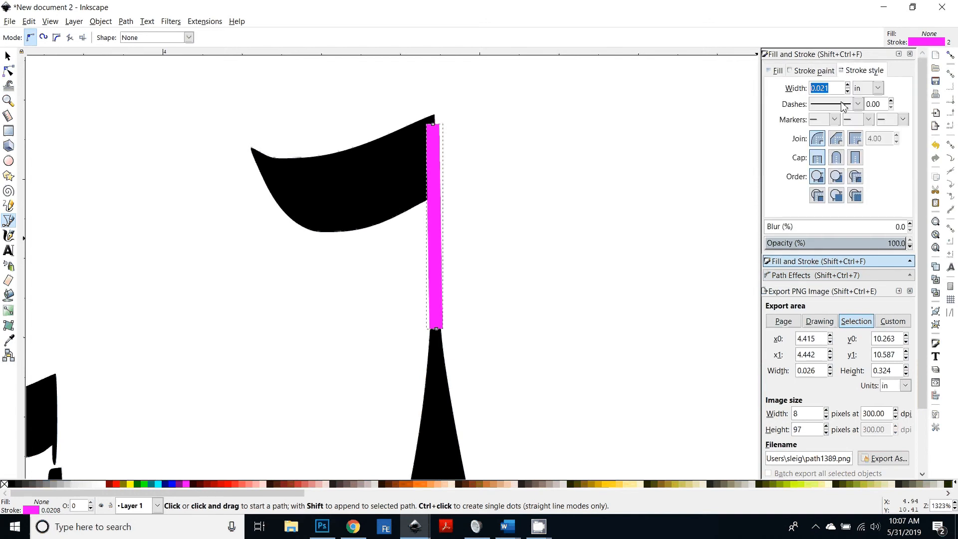
click(878, 88)
click(866, 158)
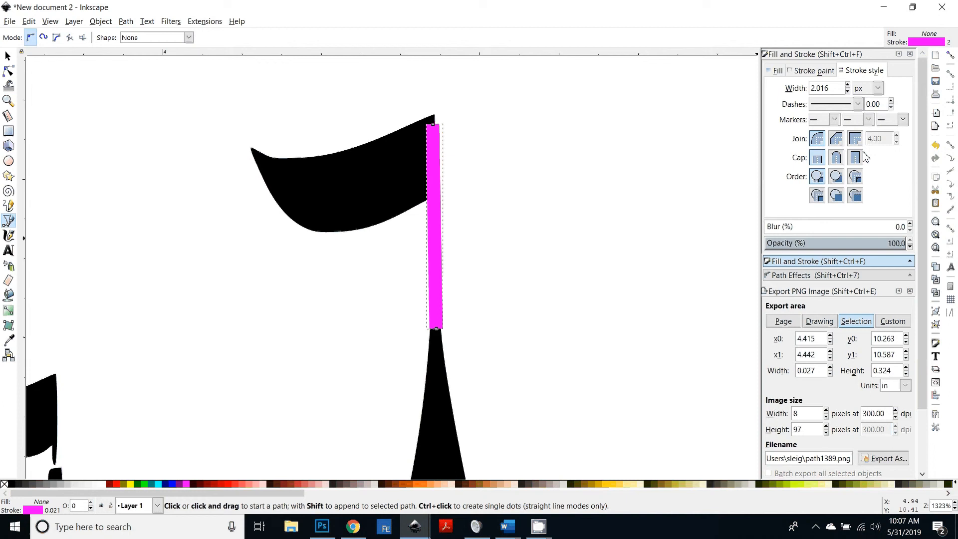
drag(833, 90, 768, 86)
text(1)
key(Return)
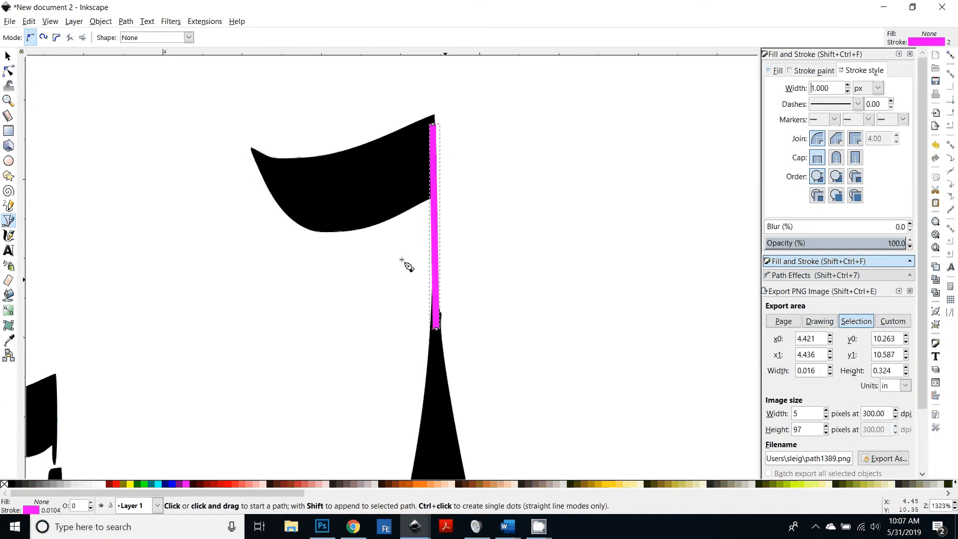
Step: Nudge the flag pole line into place and pull its bottom node up to meet the spire tip
click(8, 56)
mouse_move(433, 124)
mouse_down()
mouse_move(432, 169)
mouse_move(430, 140)
mouse_up()
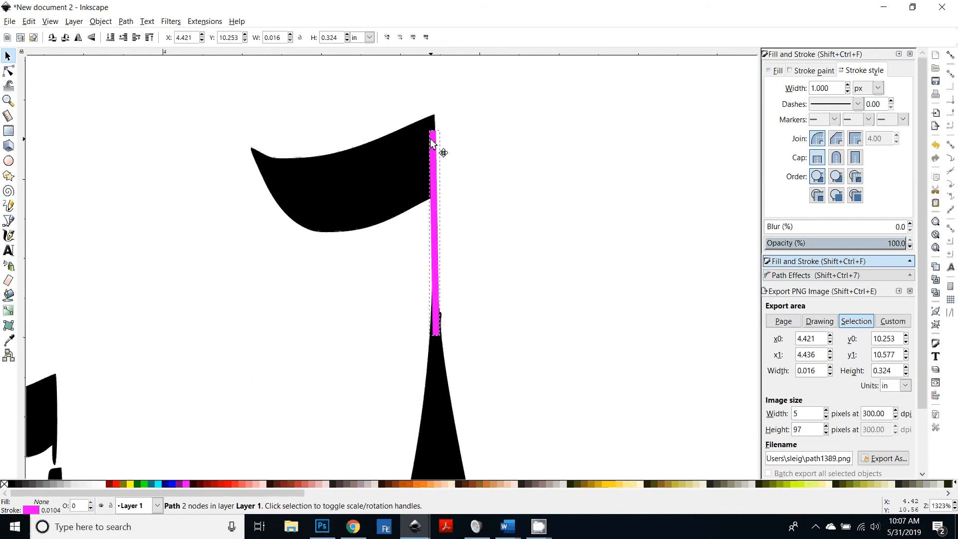
double_click(438, 326)
drag(438, 338, 436, 334)
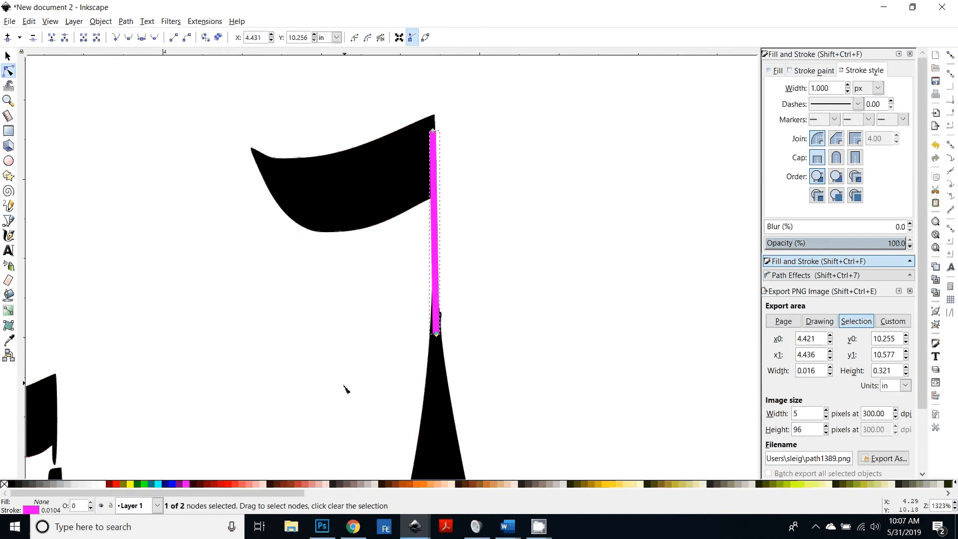
Step: Draw a vertical line about 0.25 in tall joining the next tower's flag to its spire, with a 1 px stroke
scroll(346, 389, left, 5)
scroll(346, 390, down, 4)
key(b)
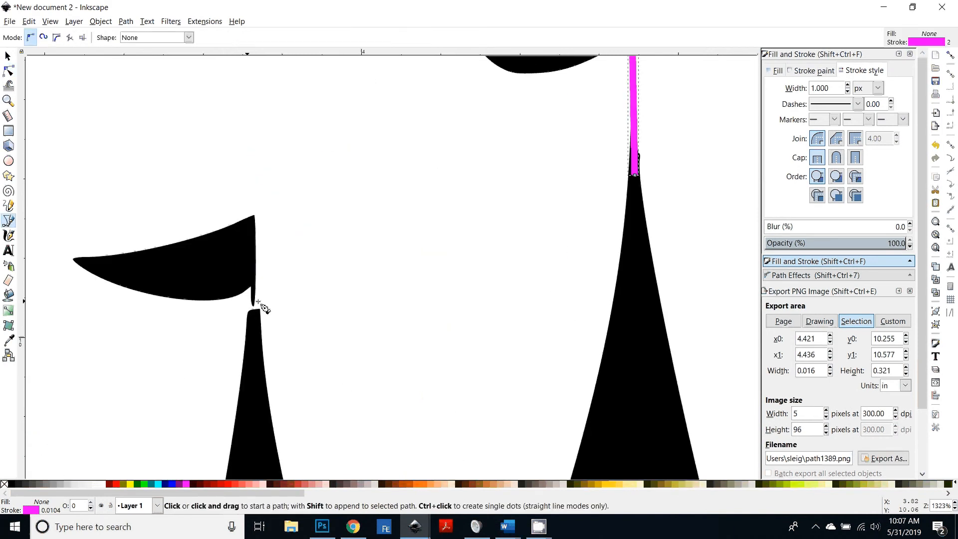
click(254, 227)
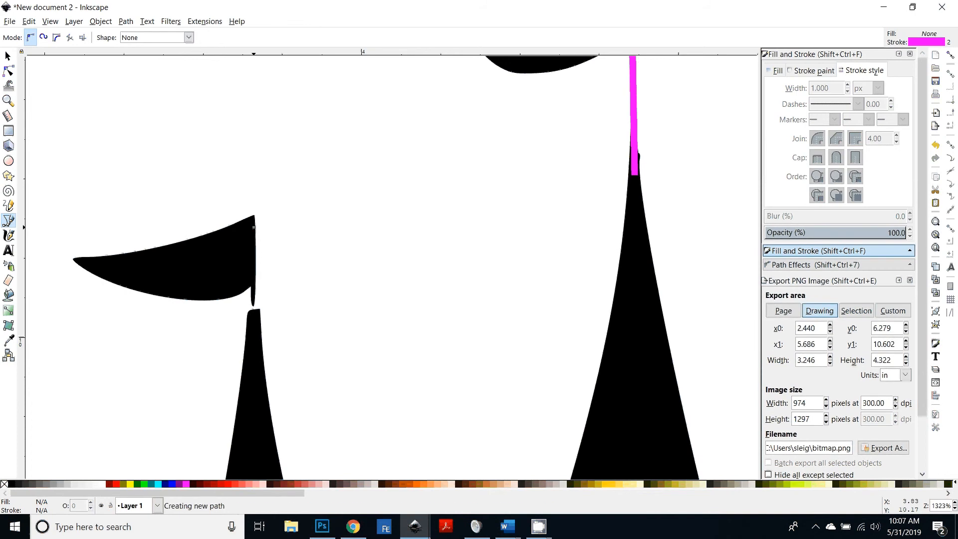
double_click(254, 386)
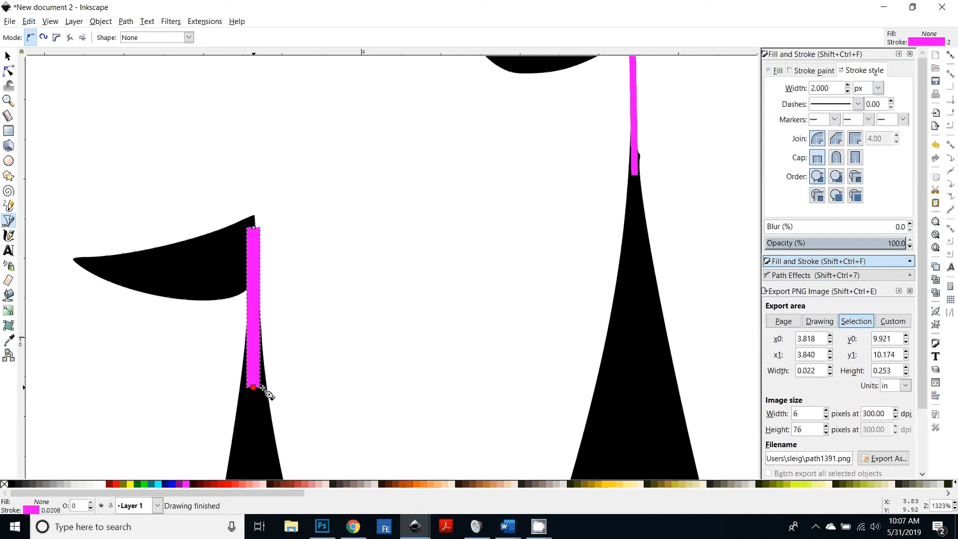
double_click(834, 84)
text(1)
key(Return)
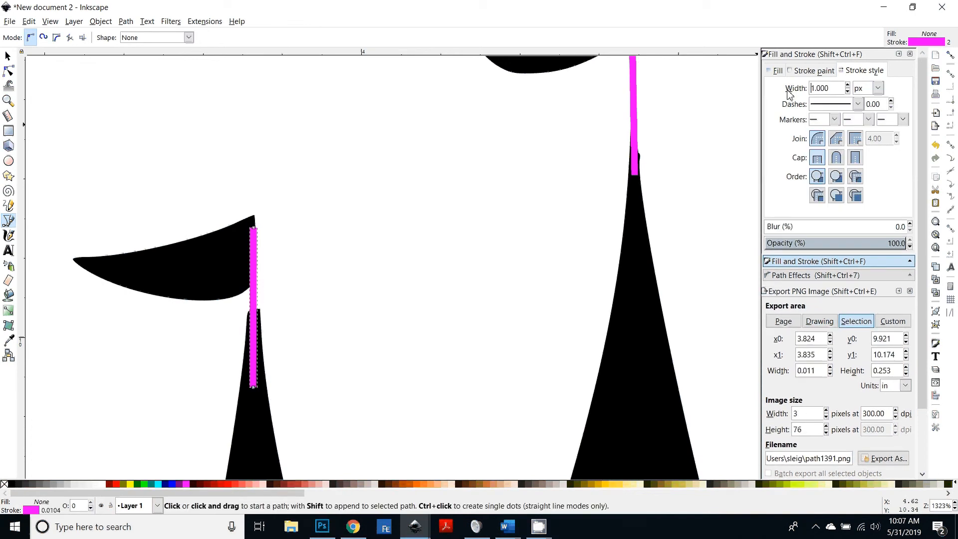
Step: Adjust the new line's top and bottom nodes so it touches the flag and the spire
click(8, 71)
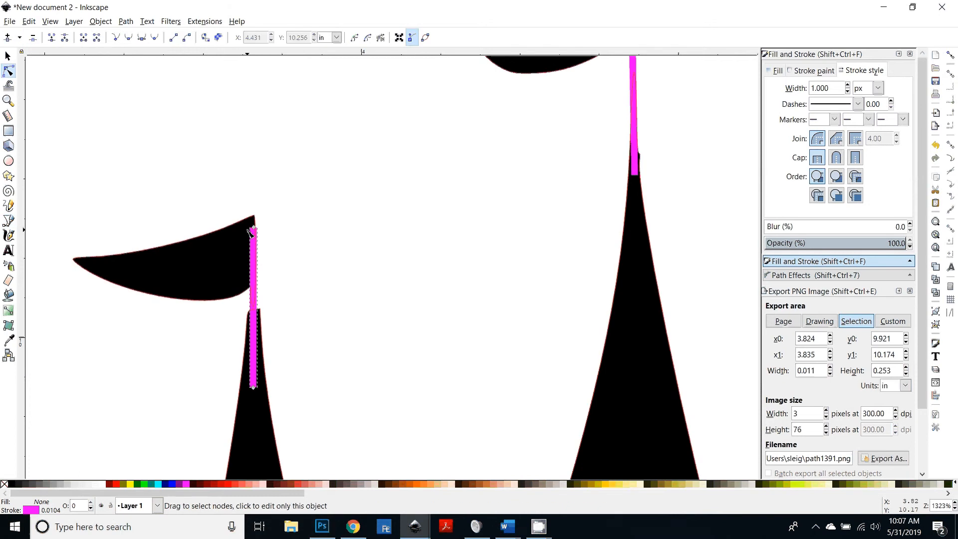
drag(252, 229, 254, 219)
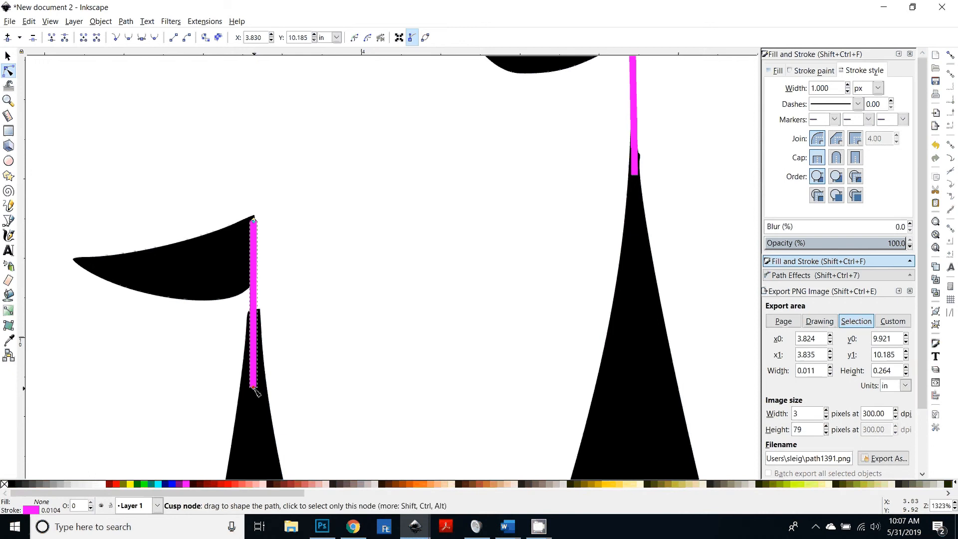
drag(254, 388, 254, 382)
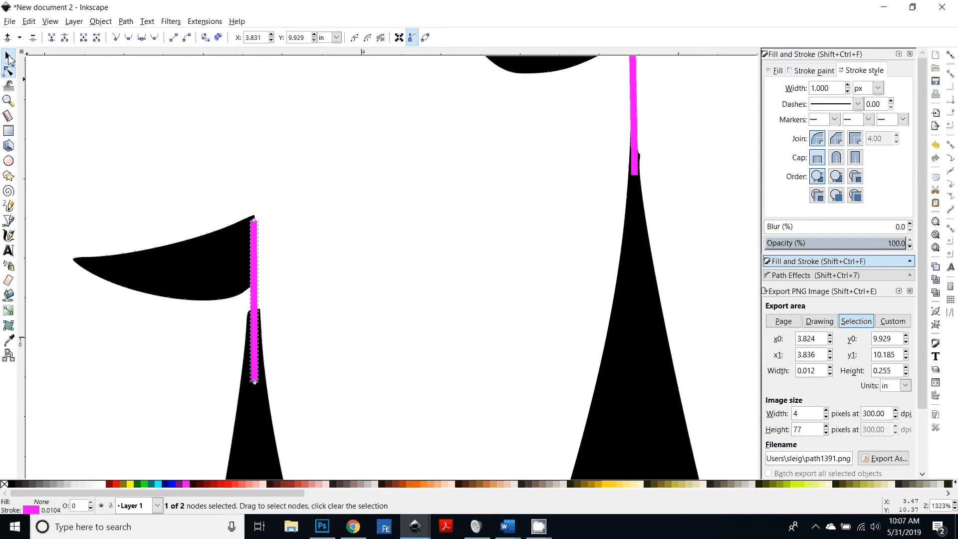
Step: Convert both flag pole lines from stroke to path and union them with the castle silhouette
click(8, 56)
scroll(392, 219, down, 4)
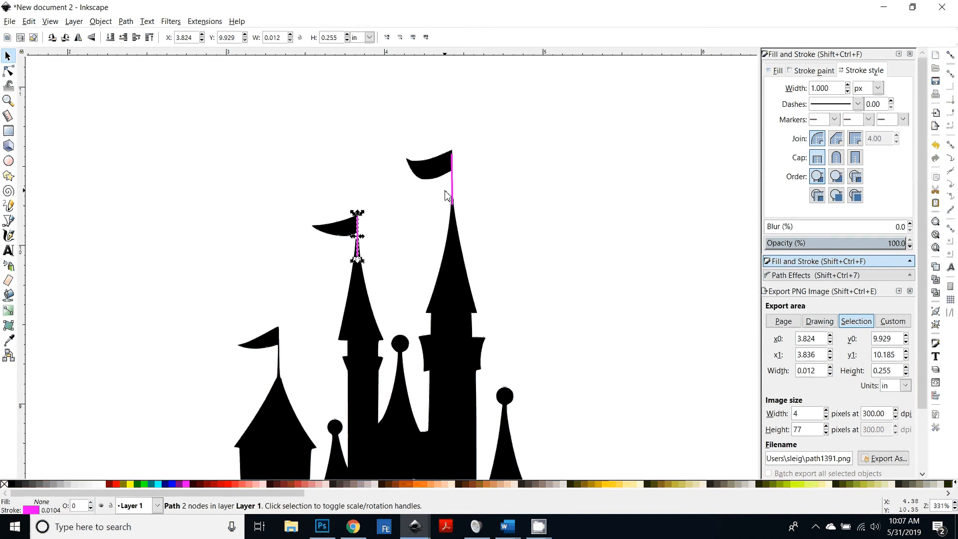
shift+click(452, 194)
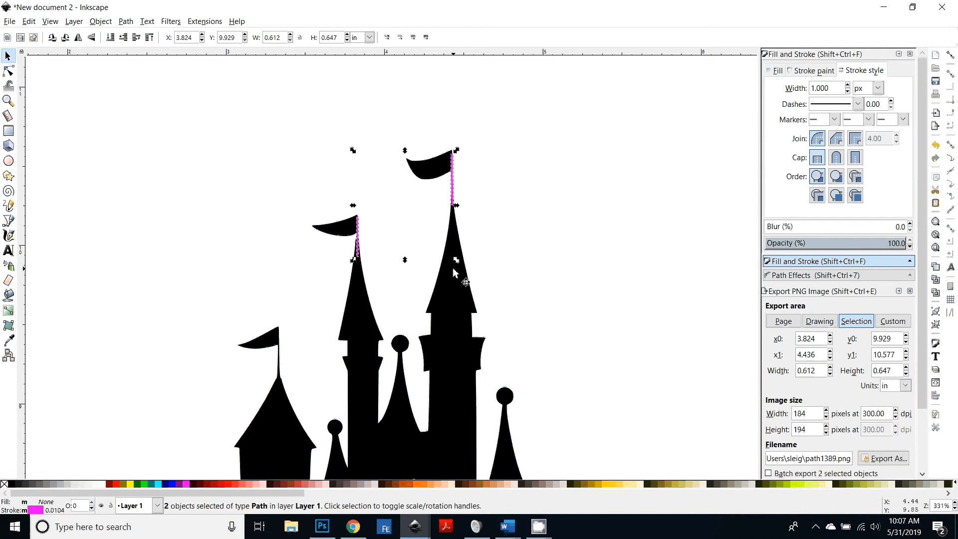
click(126, 22)
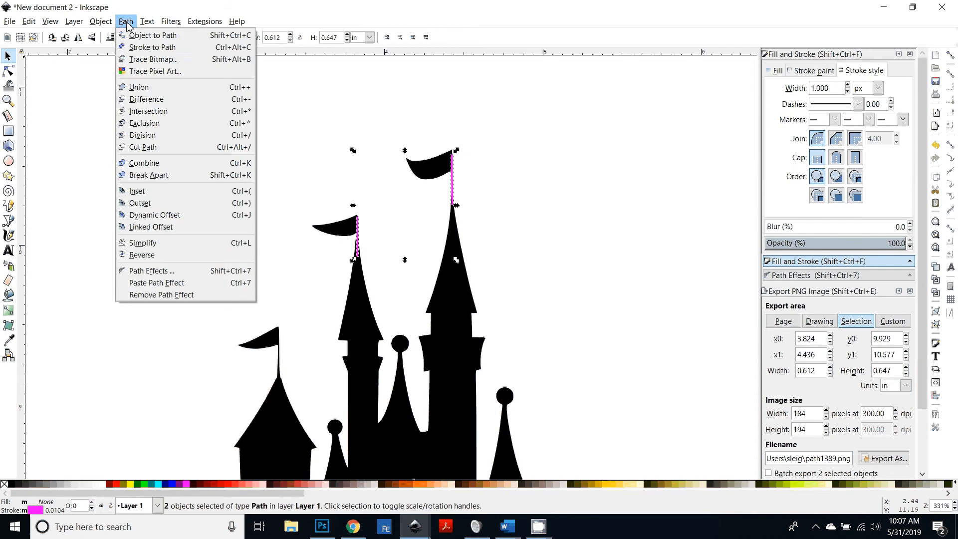
click(143, 48)
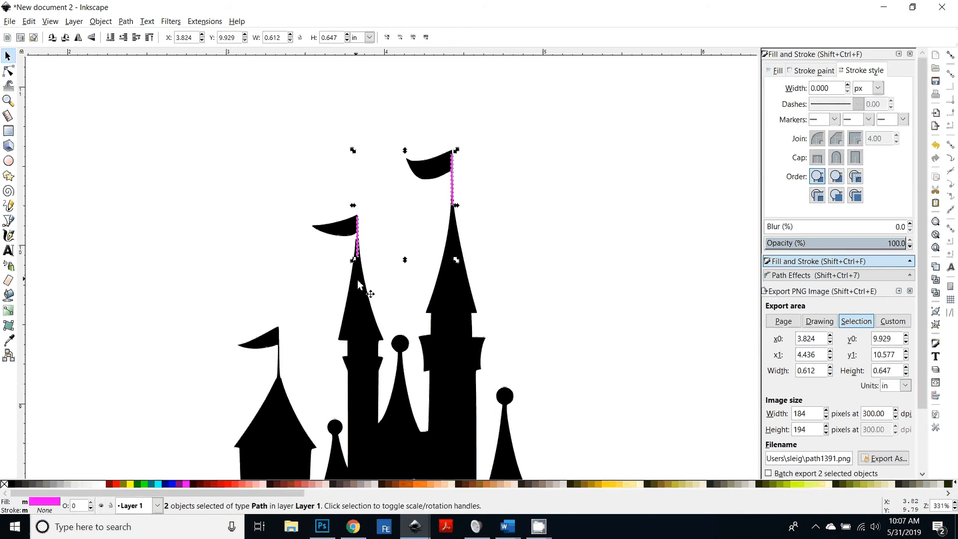
shift+click(373, 322)
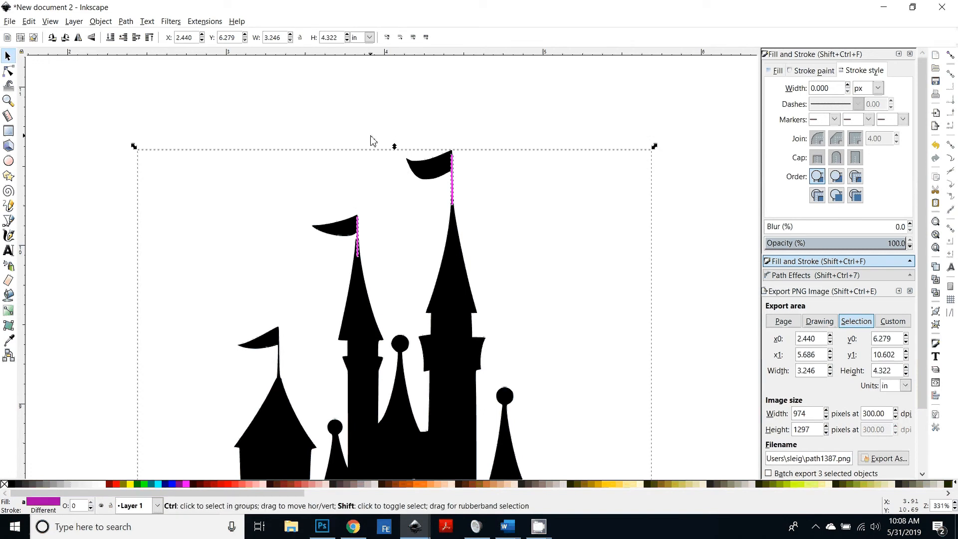
key(ctrl+plus)
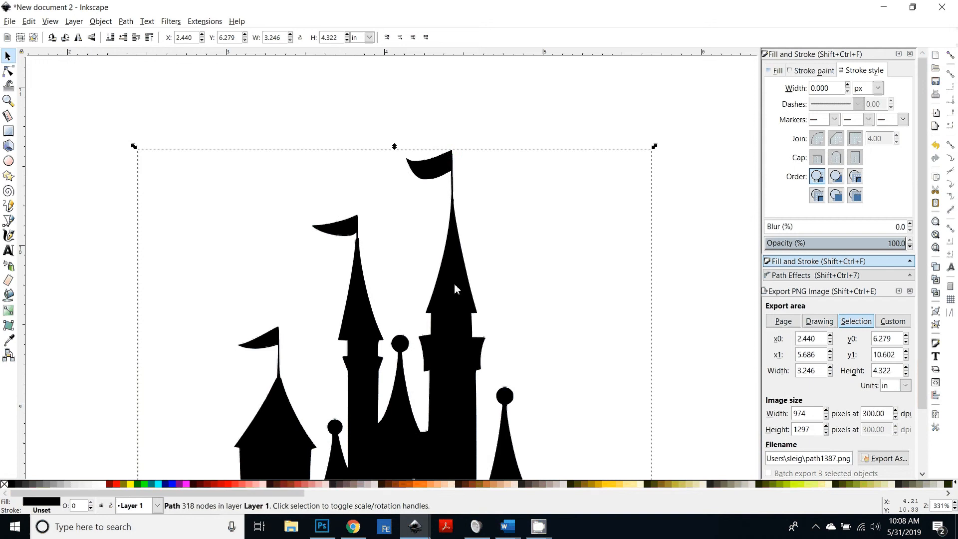
Step: Outset the castle silhouette path six times, to about 3.28 by 4.36 in, and deselect it
scroll(454, 284, down, 4)
scroll(463, 371, up, 4)
scroll(460, 315, down, 2)
scroll(460, 316, down, 4)
key(minus)
key(minus)
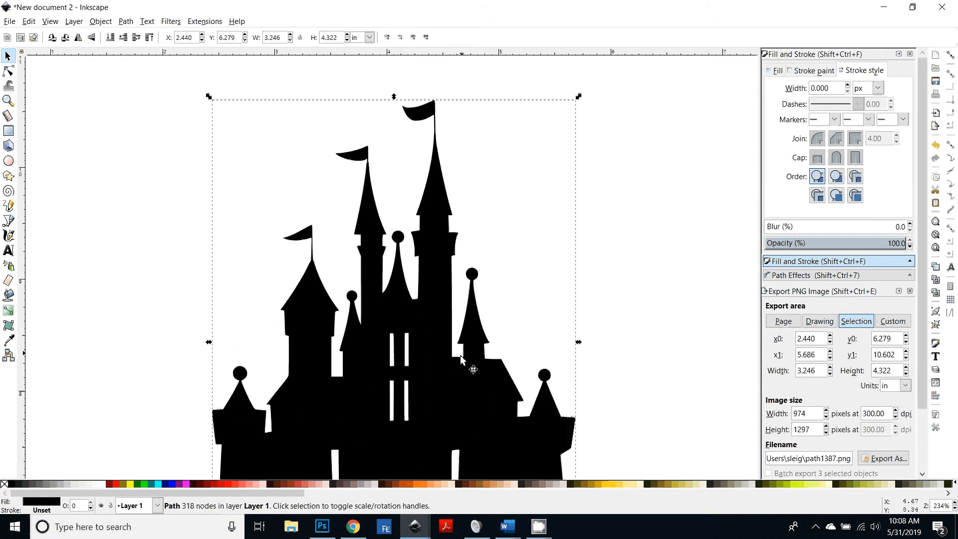
scroll(425, 305, down, 4)
scroll(424, 310, up, 2)
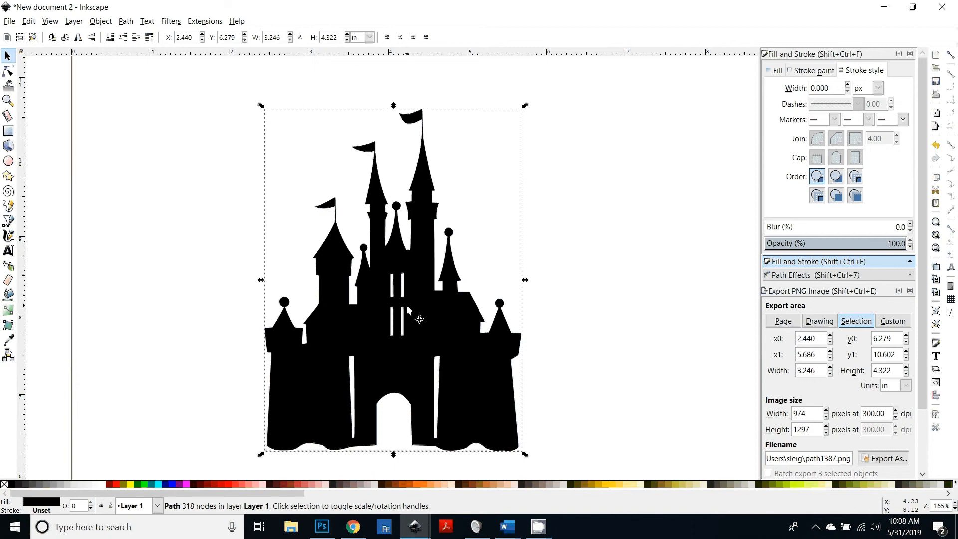
key(ctrl)
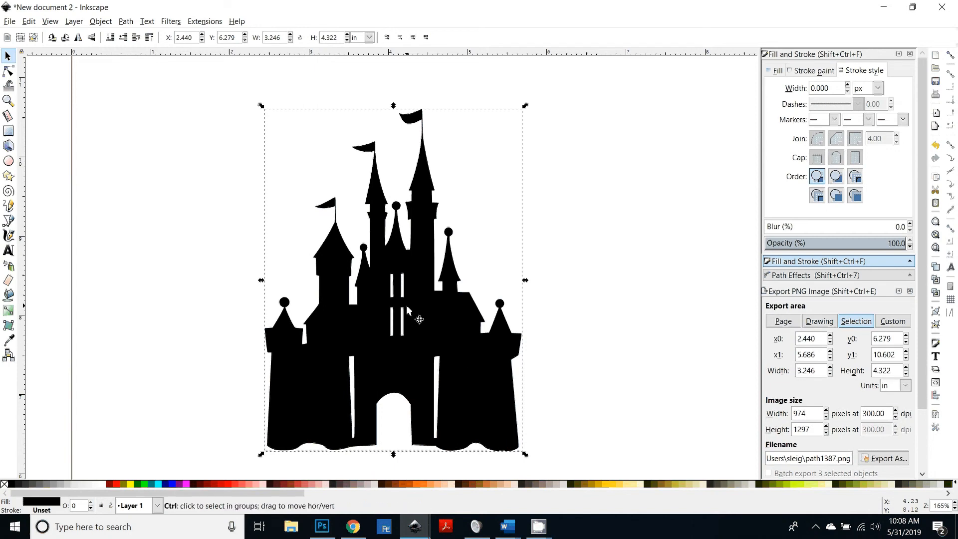
key(ctrl+parenright)
key(ctrl+parenright)
key(ctrl+parenright)
key(ctrl+parenright)
key(ctrl+parenright)
key(ctrl+parenright)
key(ctrl+parenright)
key(ctrl+parenright)
key(ctrl+parenright)
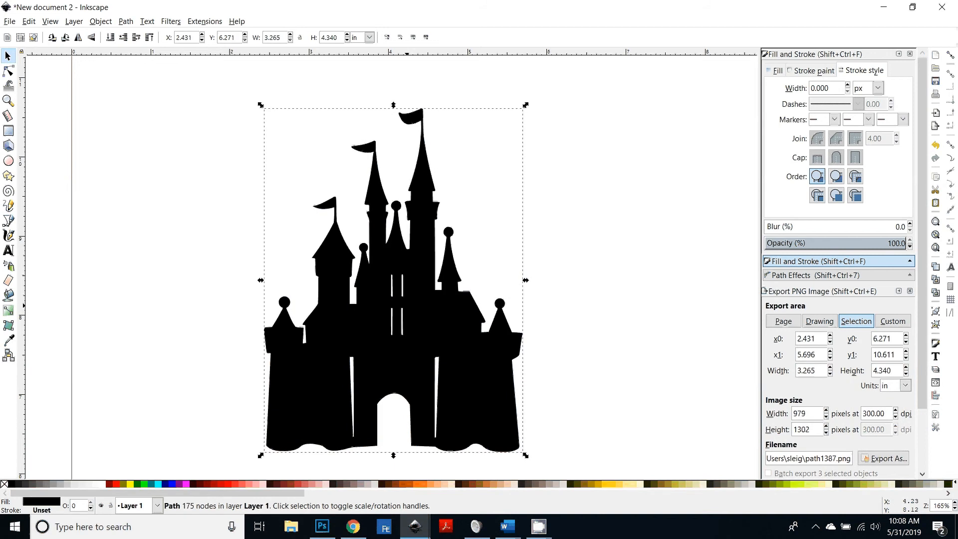
key(ctrl+parenright)
key(ctrl+parenright)
key(ctrl+parenright)
key(ctrl+parenright)
key(ctrl+parenright)
key(ctrl+parenright)
key(ctrl+parenright)
key(ctrl+parenright)
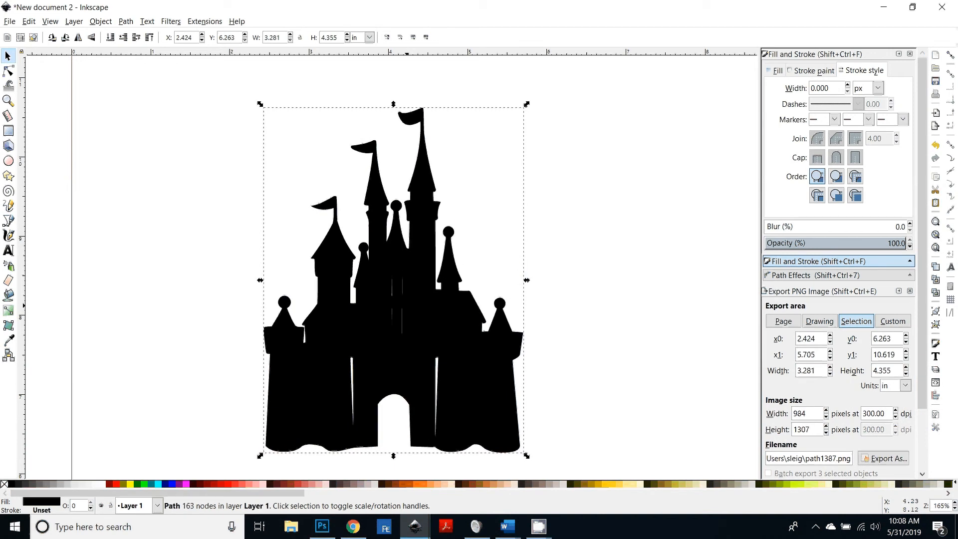
key(Escape)
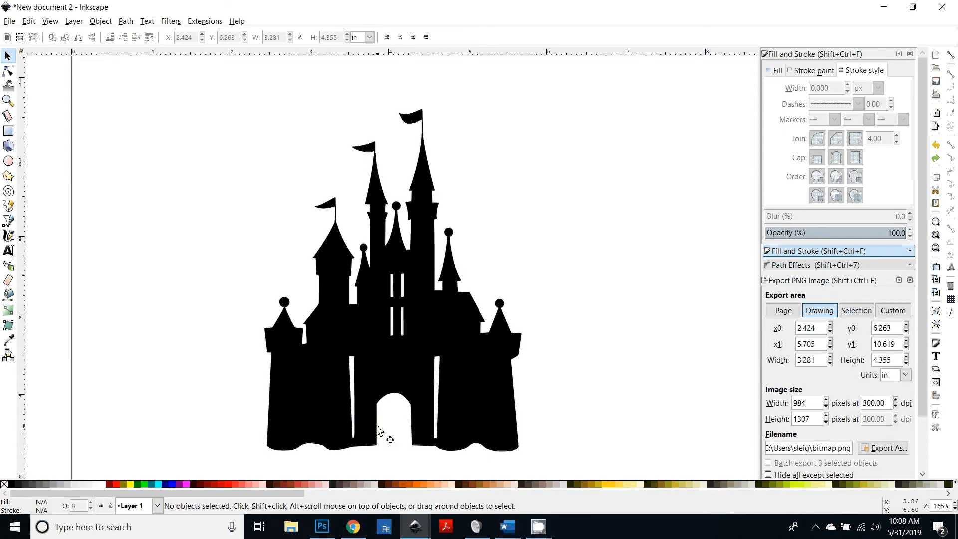
Step: Try filling the two upper window slits with the Paint Bucket, then delete that fill
scroll(379, 430, up, 3)
scroll(448, 392, up, 2)
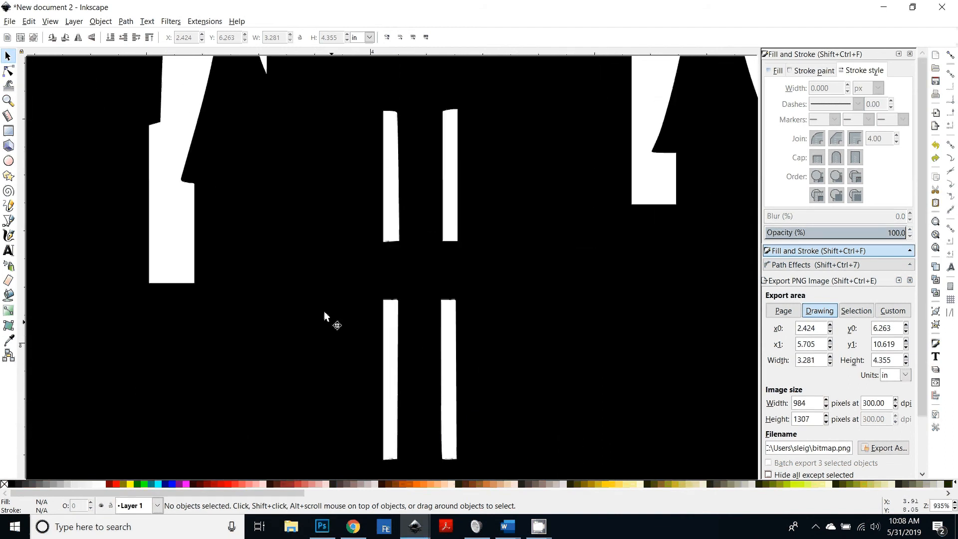
click(9, 297)
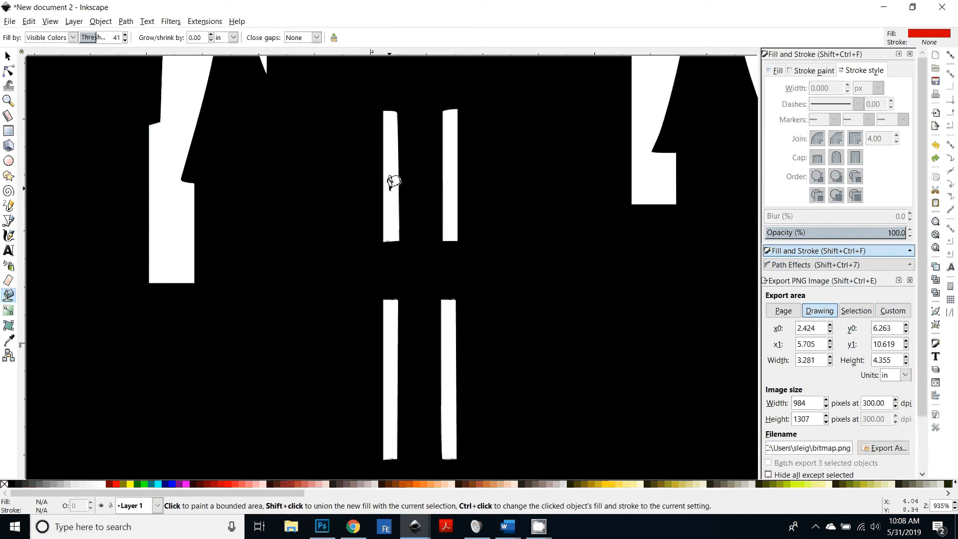
click(390, 198)
shift+click(449, 210)
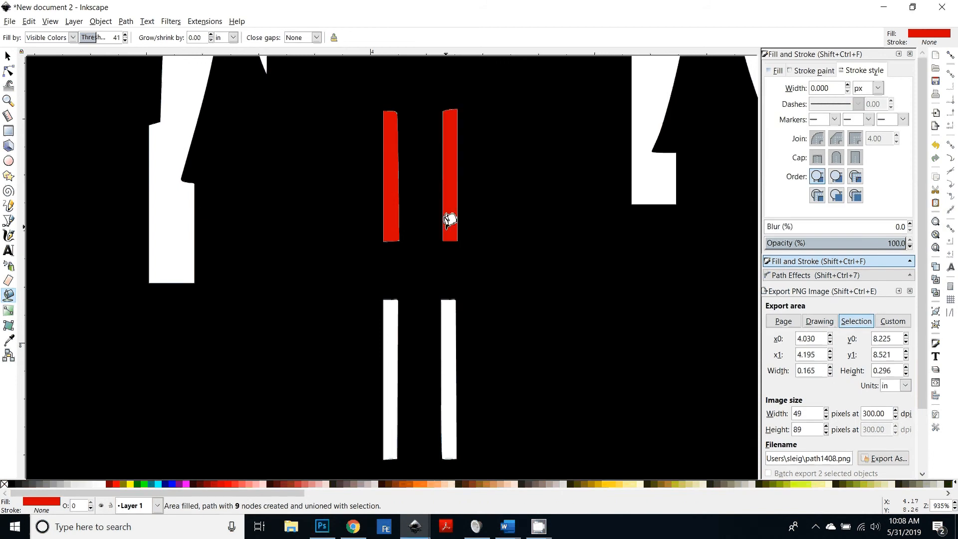
click(8, 56)
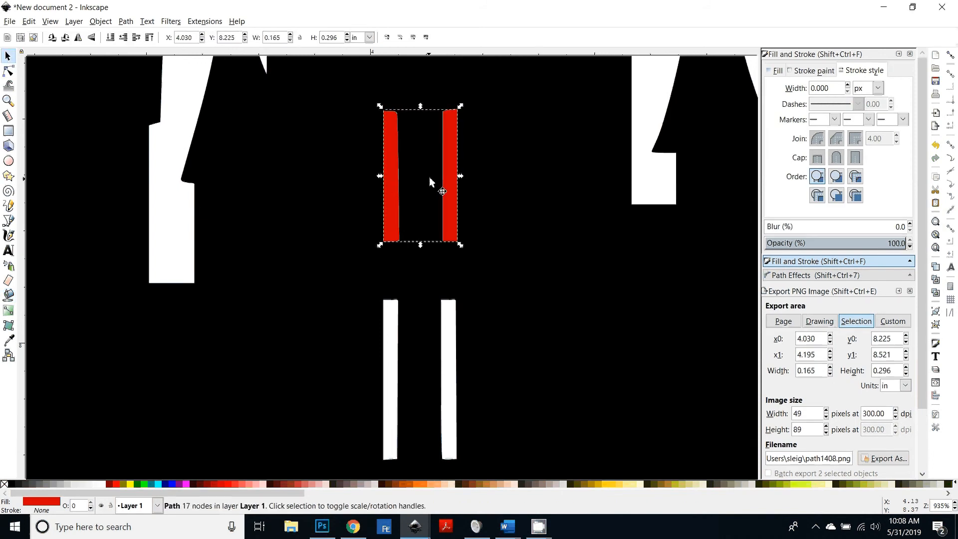
drag(449, 187, 336, 216)
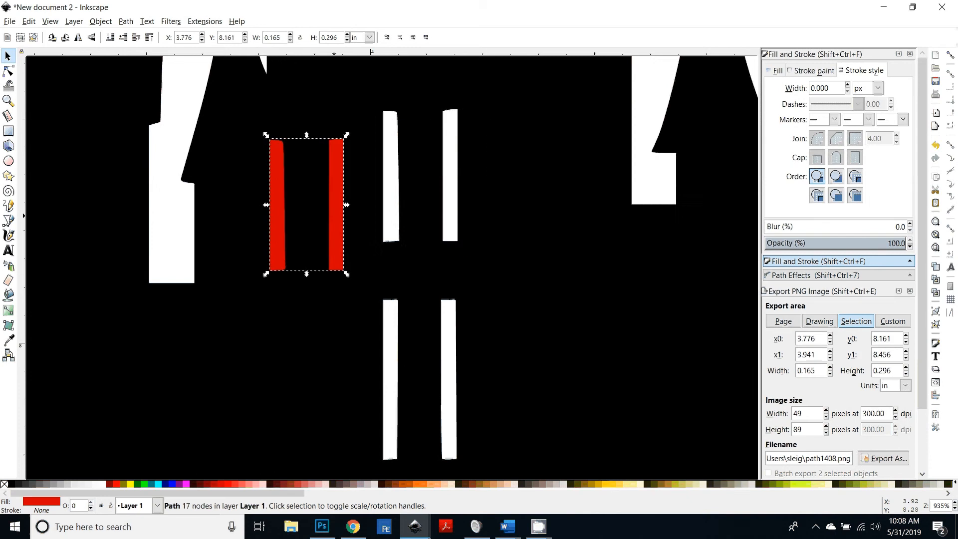
key(ctrl+z)
key(Delete)
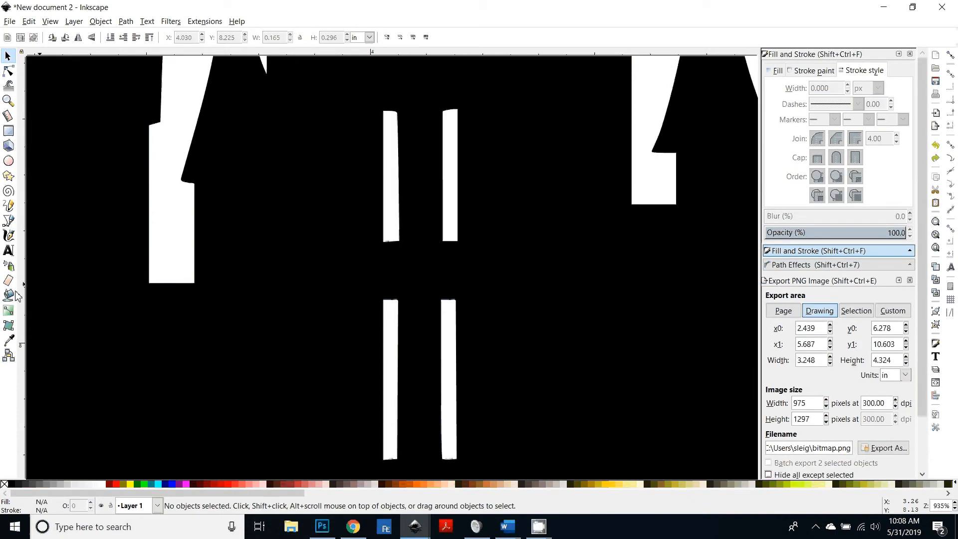
Step: Fill all four window slits with the Paint Bucket as one combined shape
key(shift+F7)
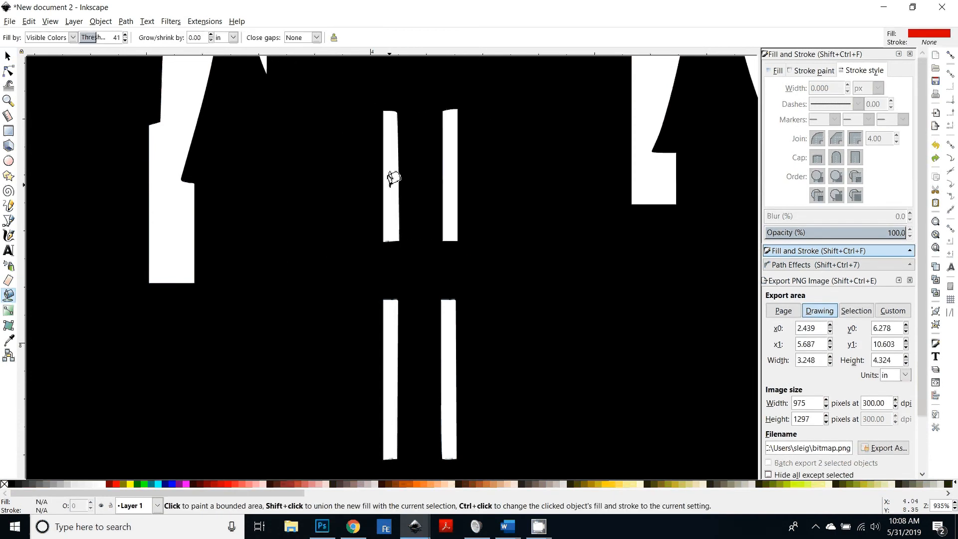
click(391, 182)
shift+click(454, 167)
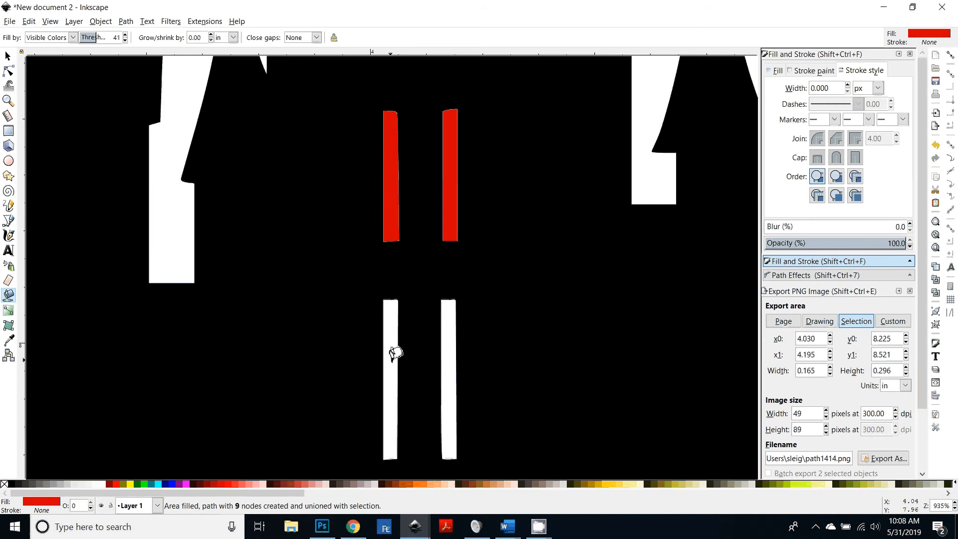
shift+click(393, 351)
shift+click(450, 359)
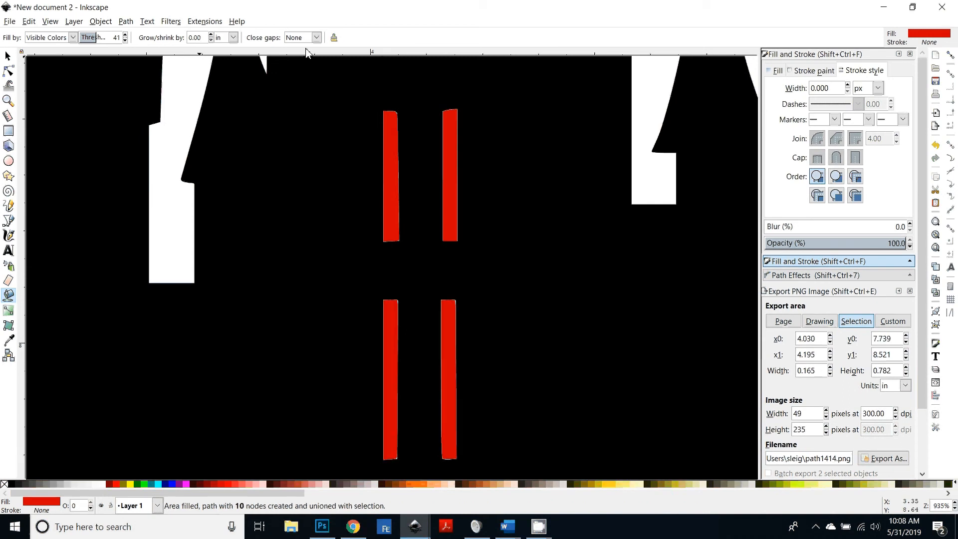
scroll(350, 358, down, 4)
scroll(350, 358, down, 15)
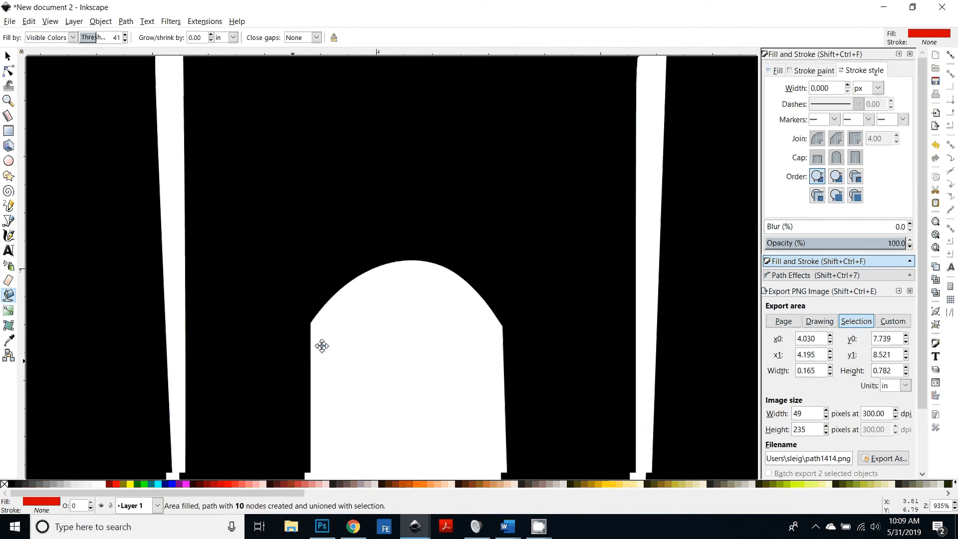
Step: Fill the two tall slits beside the castle gate with the Paint Bucket, adding them to the window fill
scroll(321, 347, left, 5)
scroll(400, 341, down, 1)
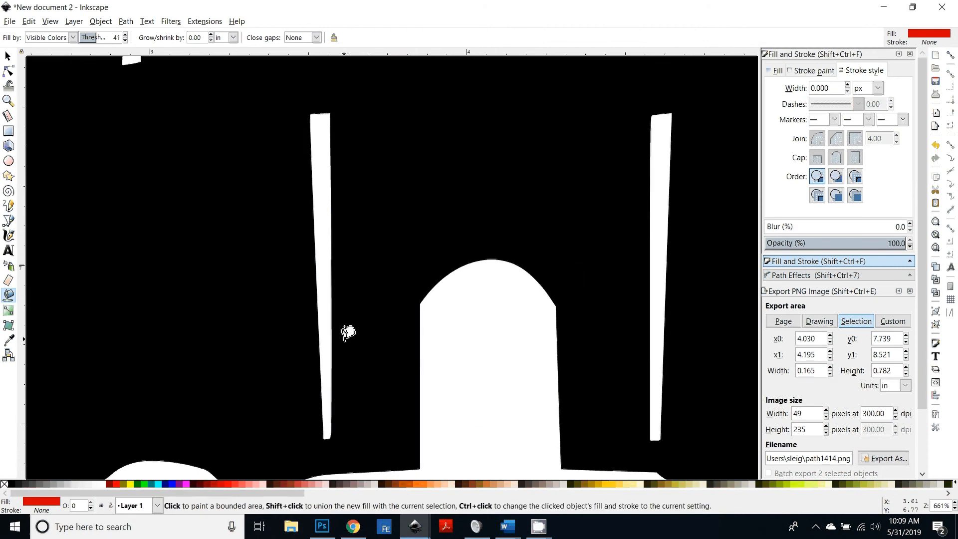
click(324, 212)
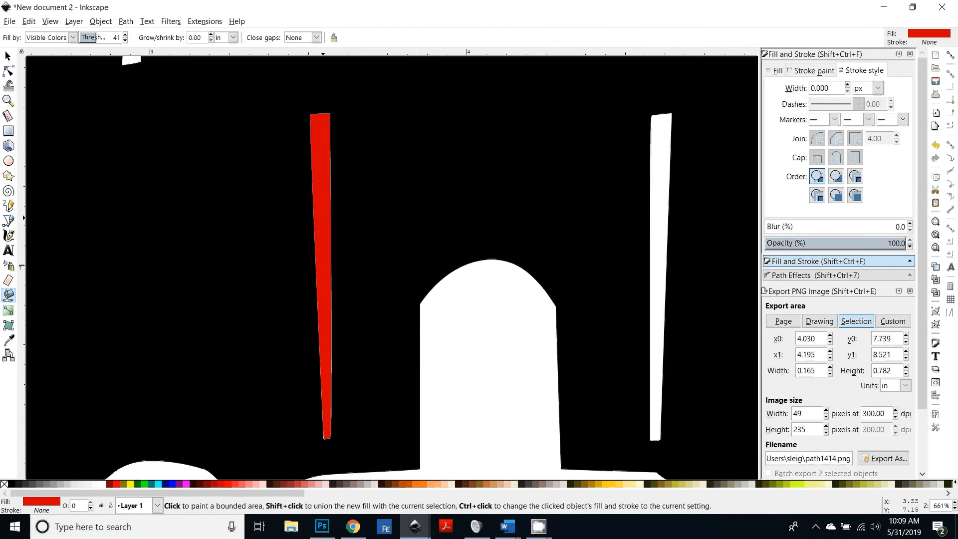
shift+click(655, 207)
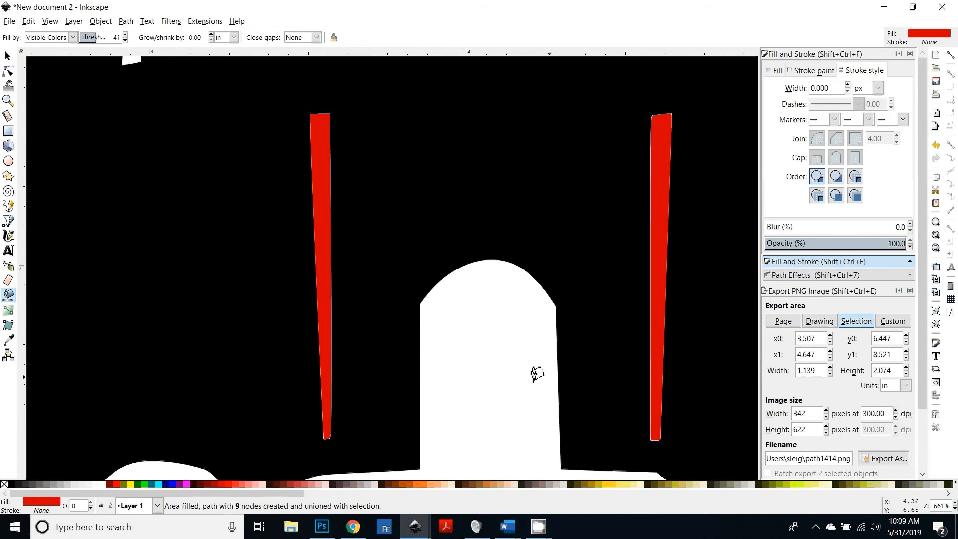
scroll(514, 379, down, 3)
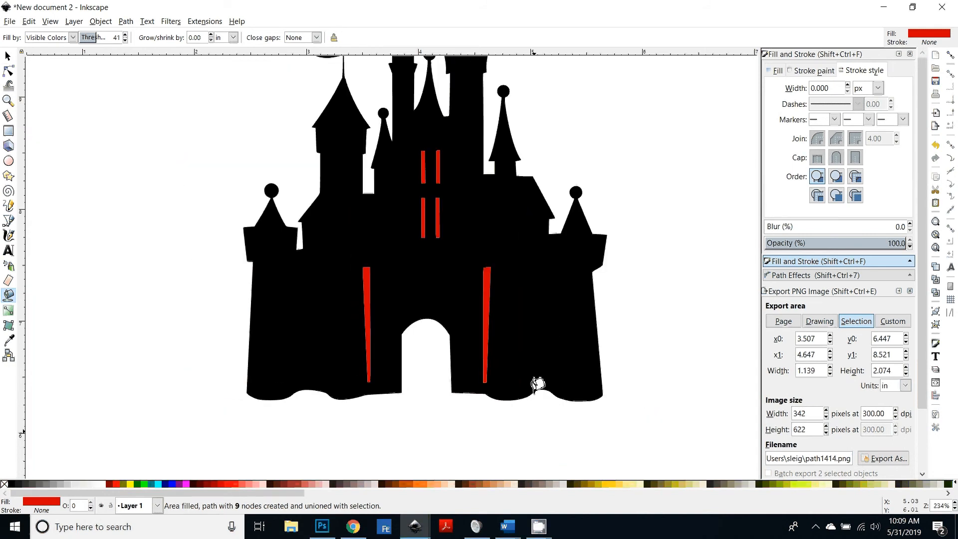
key(s)
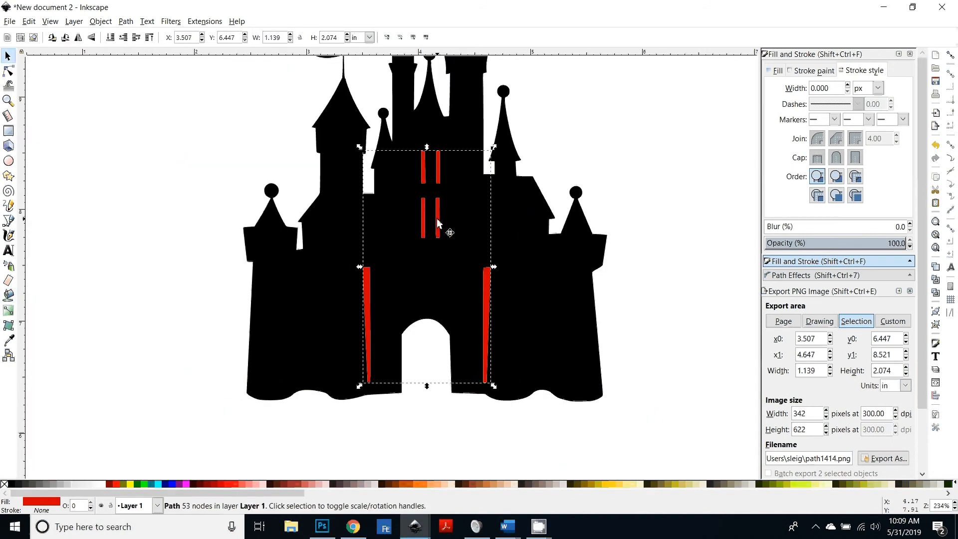
drag(436, 218, 285, 230)
key(ctrl+z)
Step: Select the castle silhouette and simplify its path three times
scroll(605, 321, up, 2)
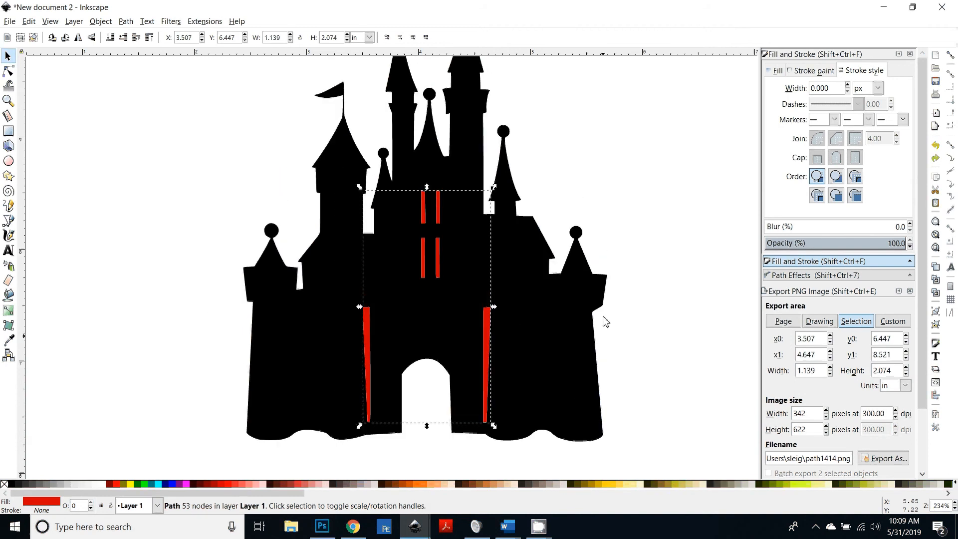
scroll(567, 353, up, 1)
key(minus)
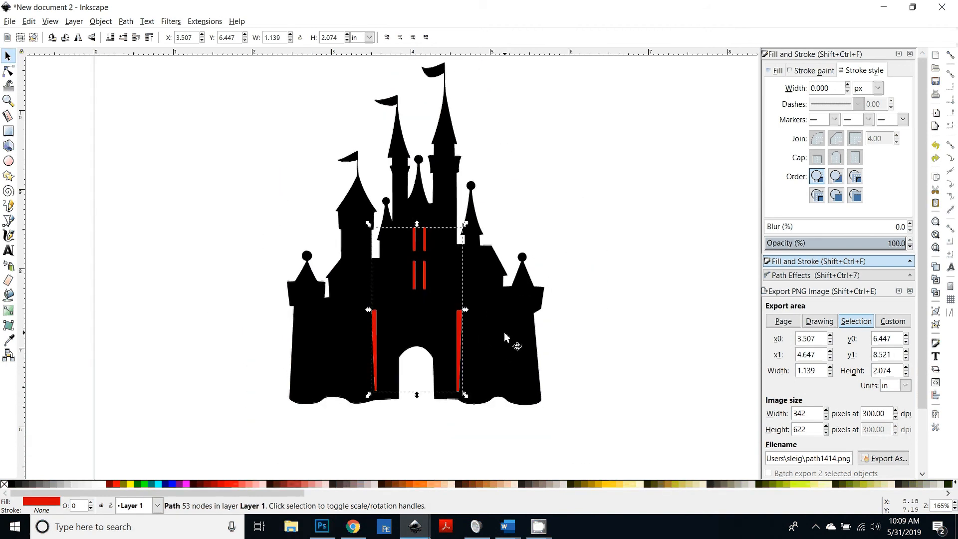
click(514, 343)
scroll(596, 368, up, 1)
key(ctrl)
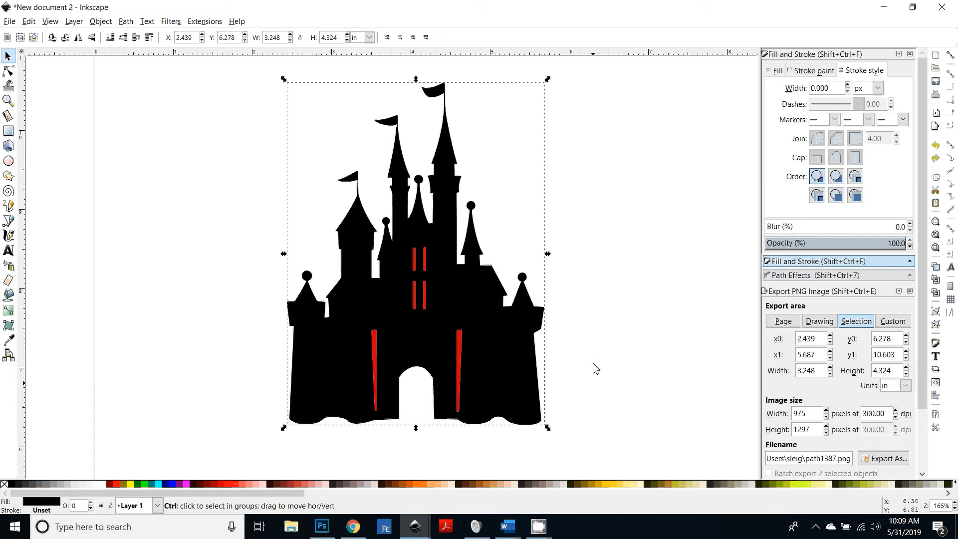
key(ctrl+l)
key(ctrl+l)
key(ctrl+l)
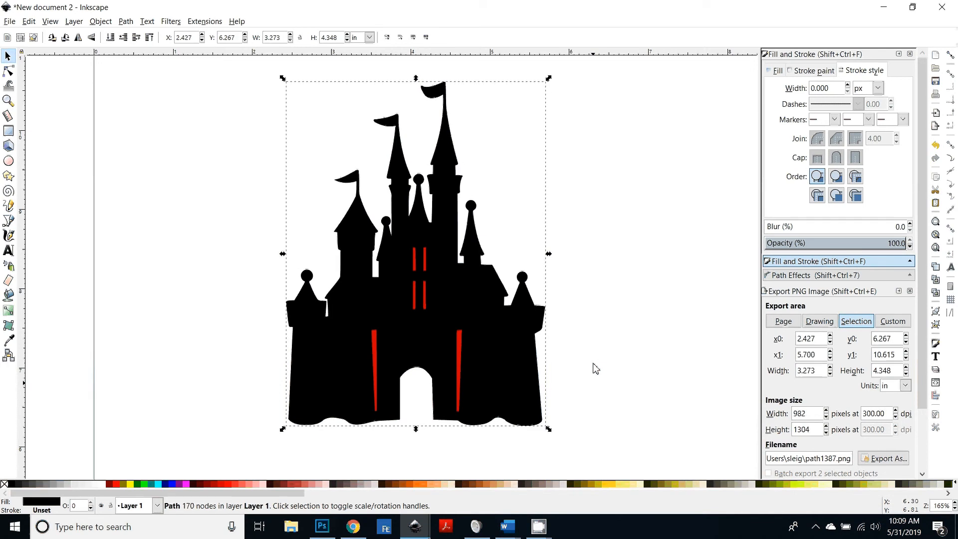
Step: Subtract the red slit fill from the castle silhouette to cut out the windows and gate slits
drag(426, 305, 312, 322)
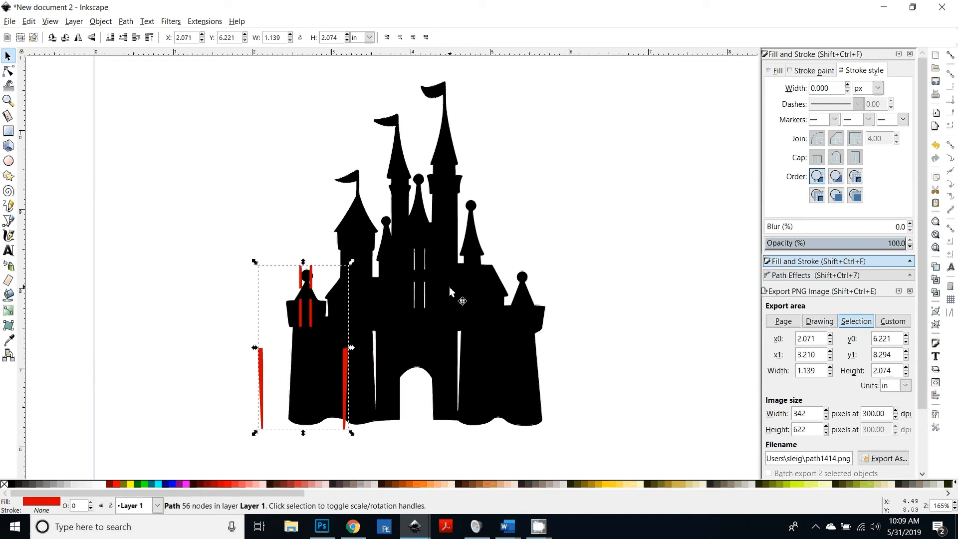
key(ctrl+z)
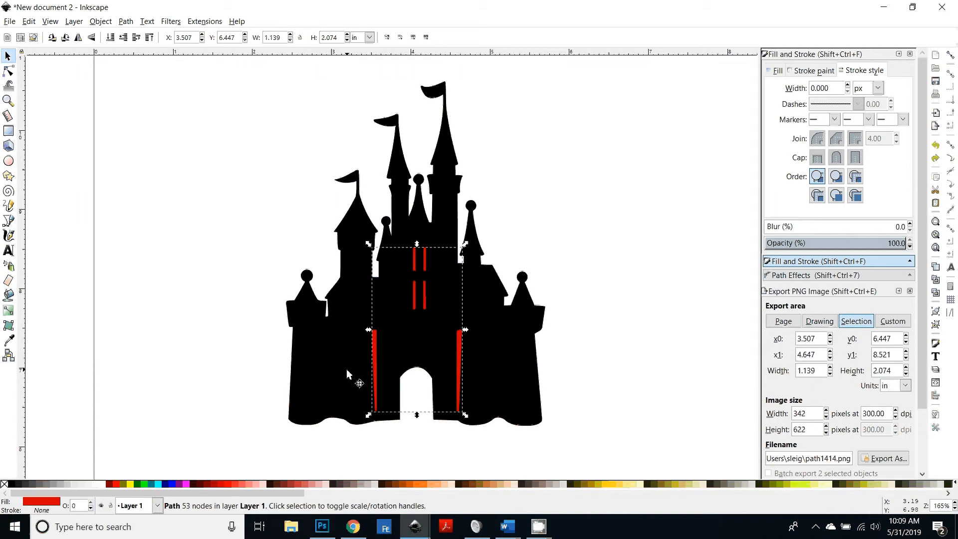
key(shift)
shift+click(345, 355)
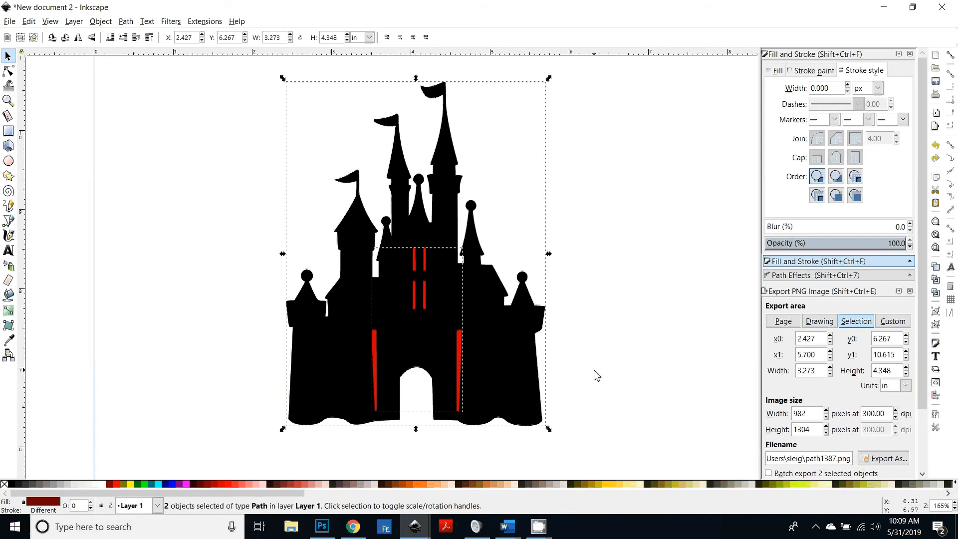
key(ctrl+minus)
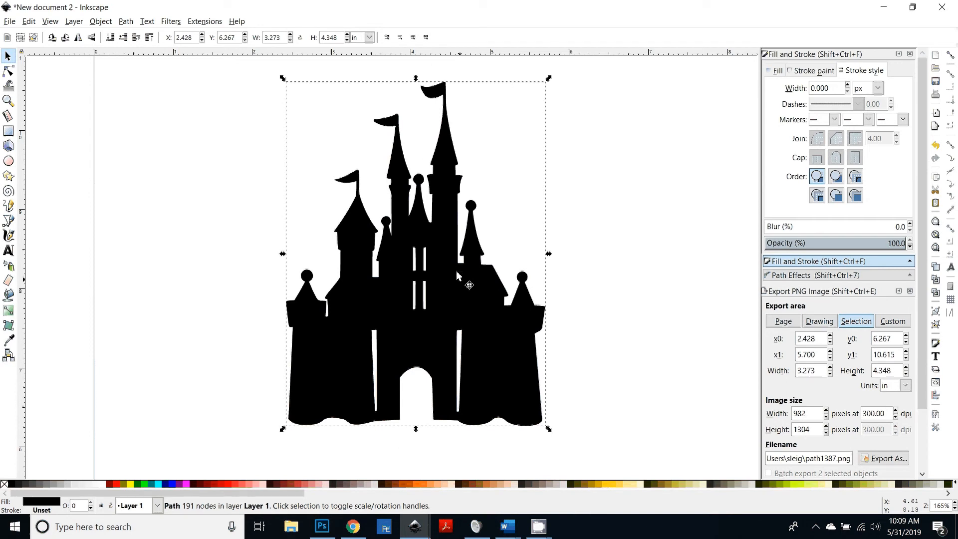
Step: Move the castle silhouette slightly down and to the left on the page
scroll(491, 408, up, 4)
scroll(380, 395, down, 4)
key(minus)
key(minus)
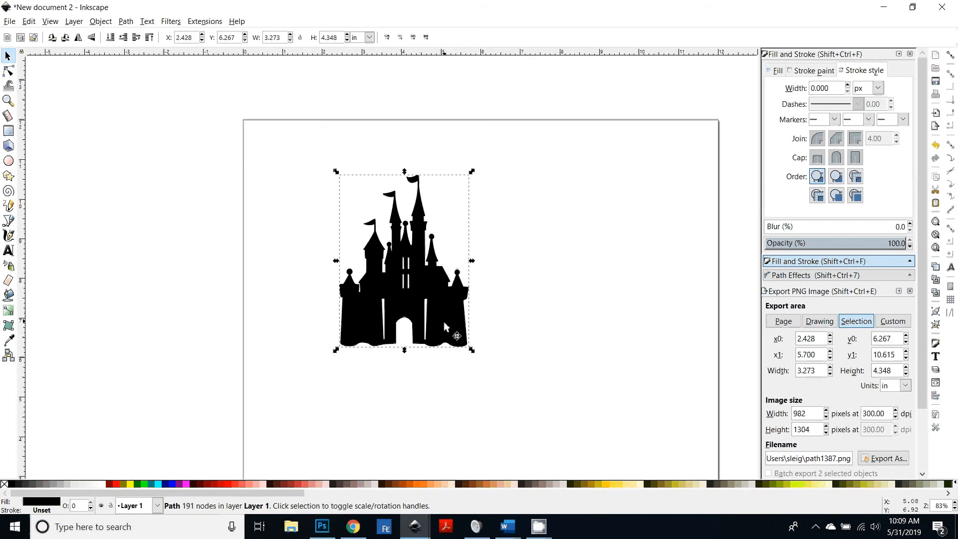
drag(444, 326, 428, 362)
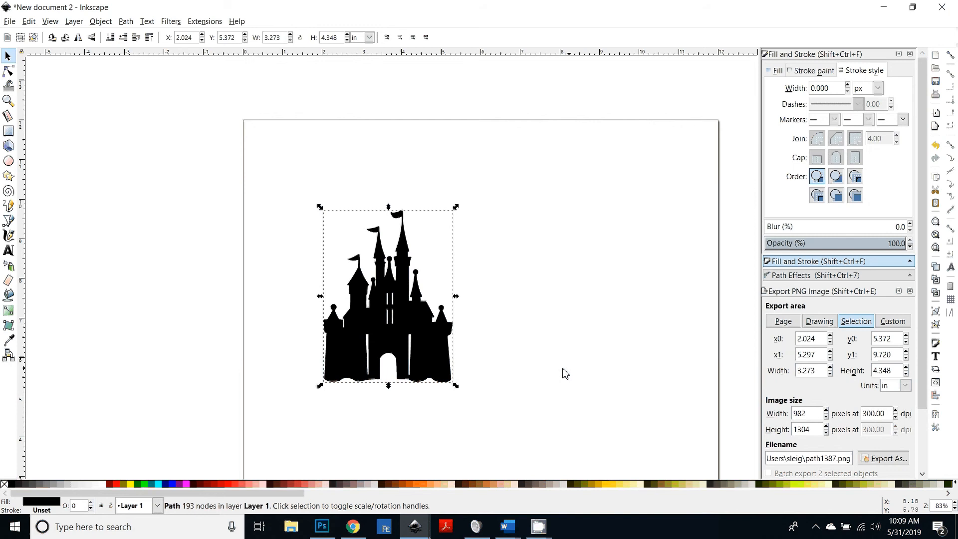
Step: Switch to Photoshop and view the photo of the finished pop-up castle card
scroll(549, 375, down, 1)
scroll(516, 384, up, 1)
click(322, 526)
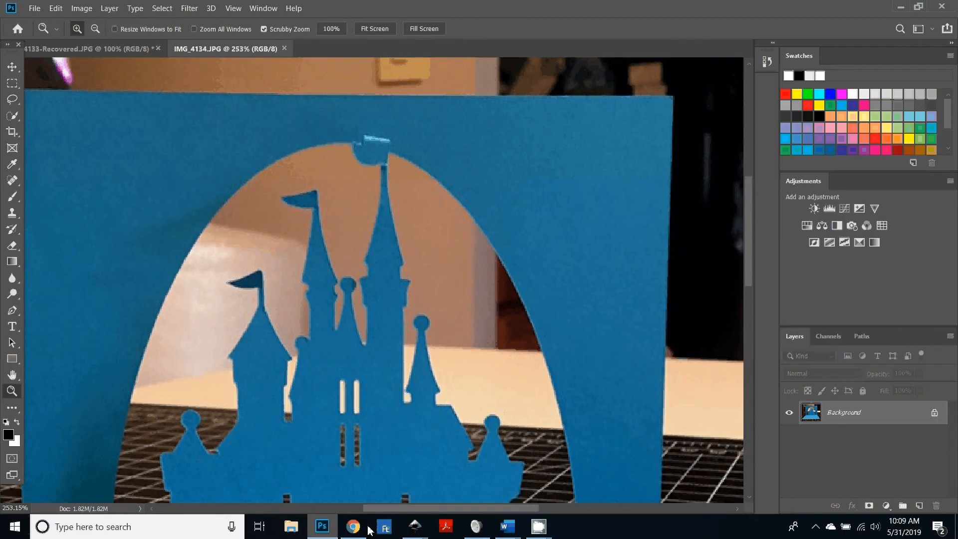
double_click(11, 375)
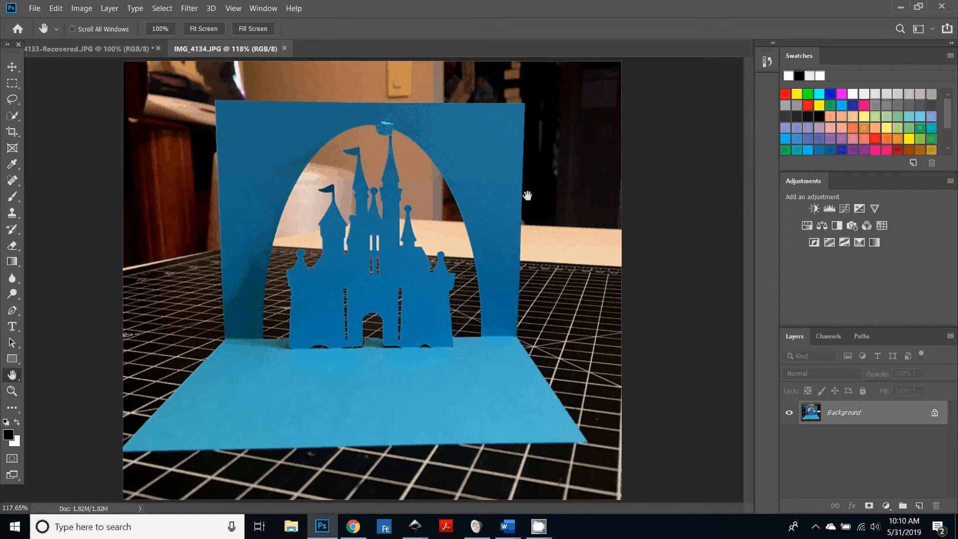
Step: In the castle card document, add two horizontal guides at the castle's base and the lower cut line
click(415, 529)
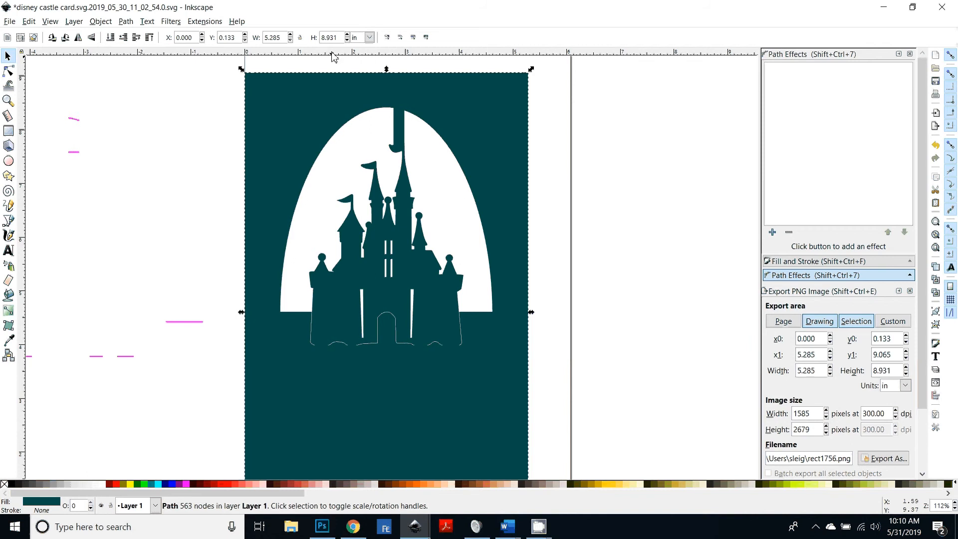
drag(332, 53, 295, 313)
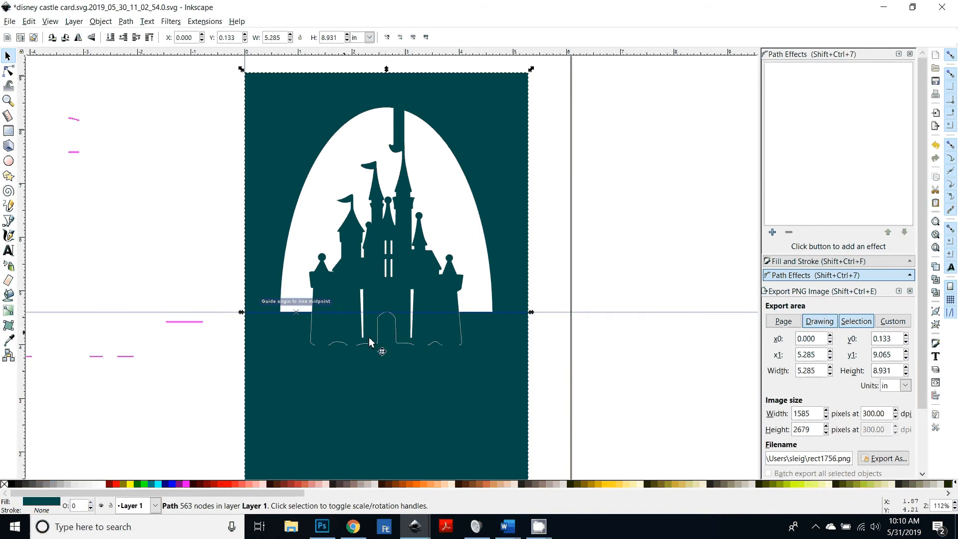
drag(428, 54, 330, 353)
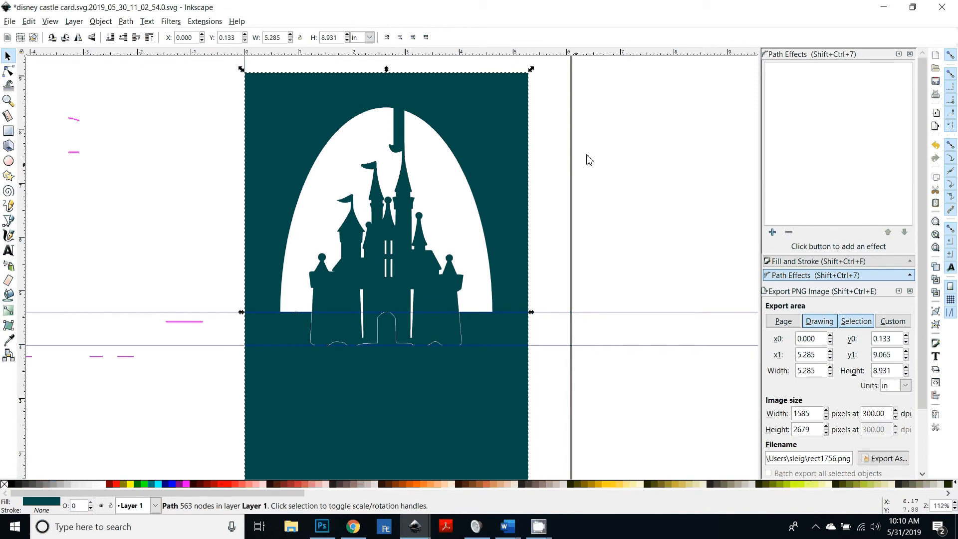
Step: Return to New document 2 and draw a rectangle about 4.99 by 4.11 in over the castle
mouse_move(419, 534)
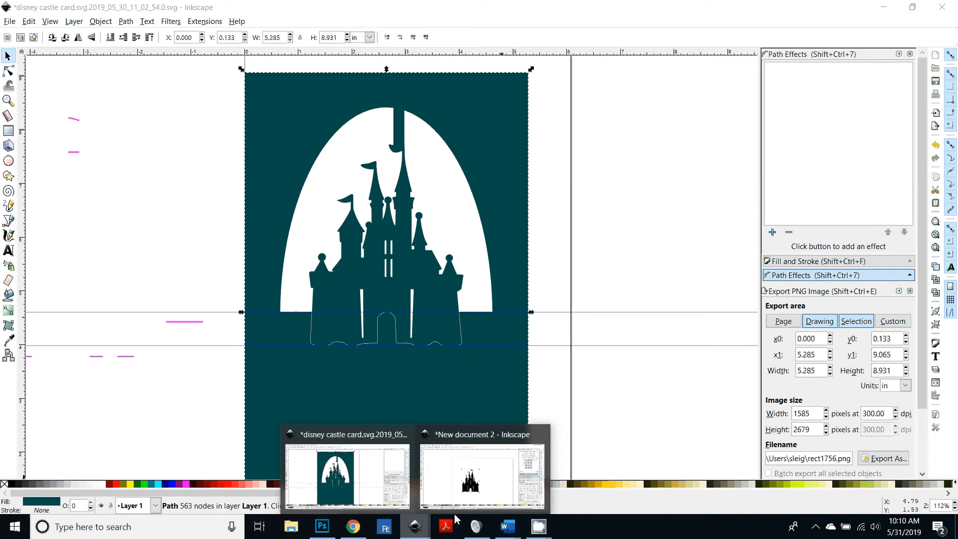
click(449, 483)
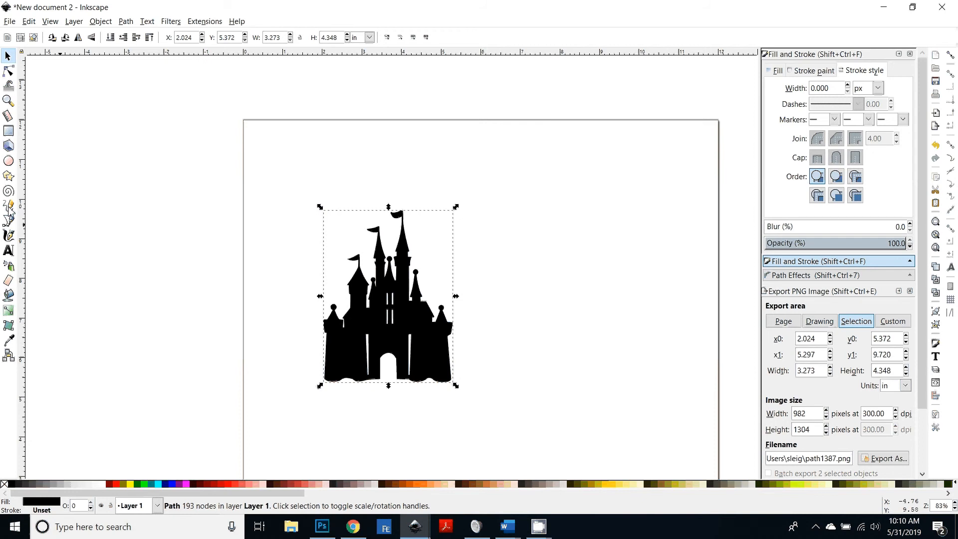
click(8, 132)
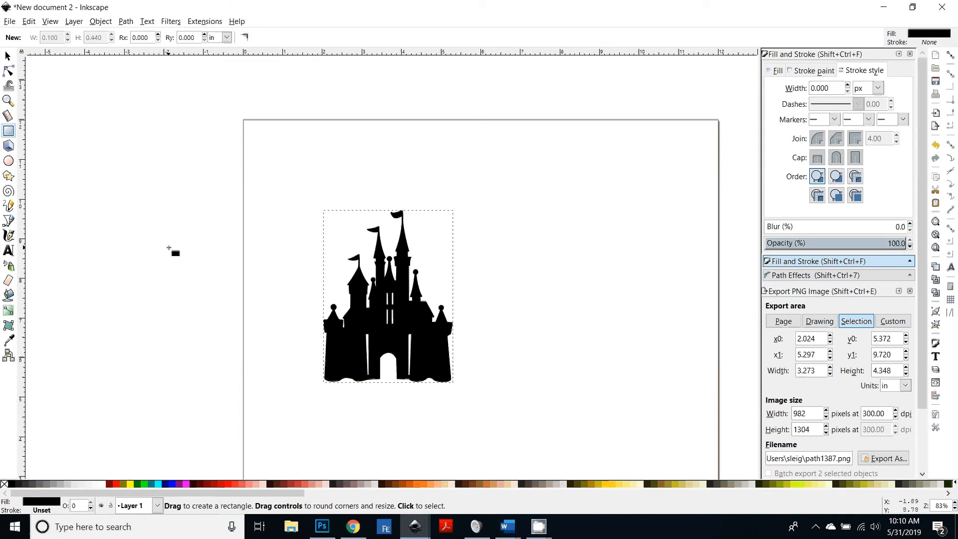
mouse_move(289, 189)
mouse_down()
mouse_move(471, 347)
mouse_move(479, 368)
mouse_move(487, 352)
mouse_up()
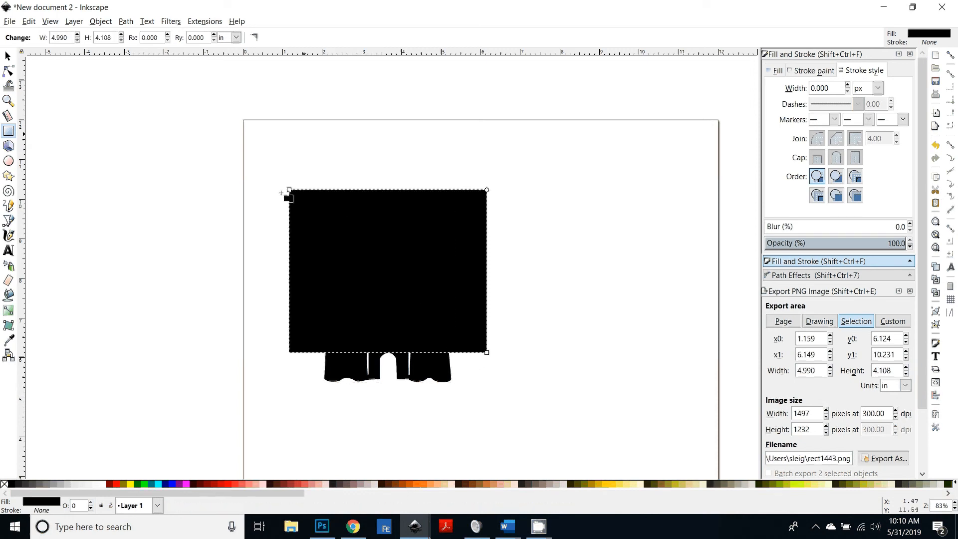
Step: Color the rectangle cyan and lower it beneath the castle silhouette
click(157, 483)
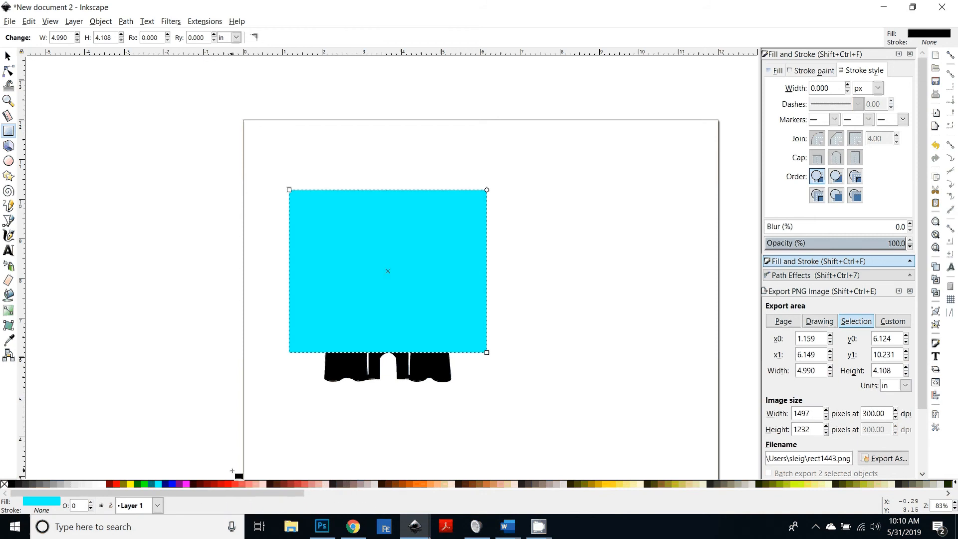
key(End)
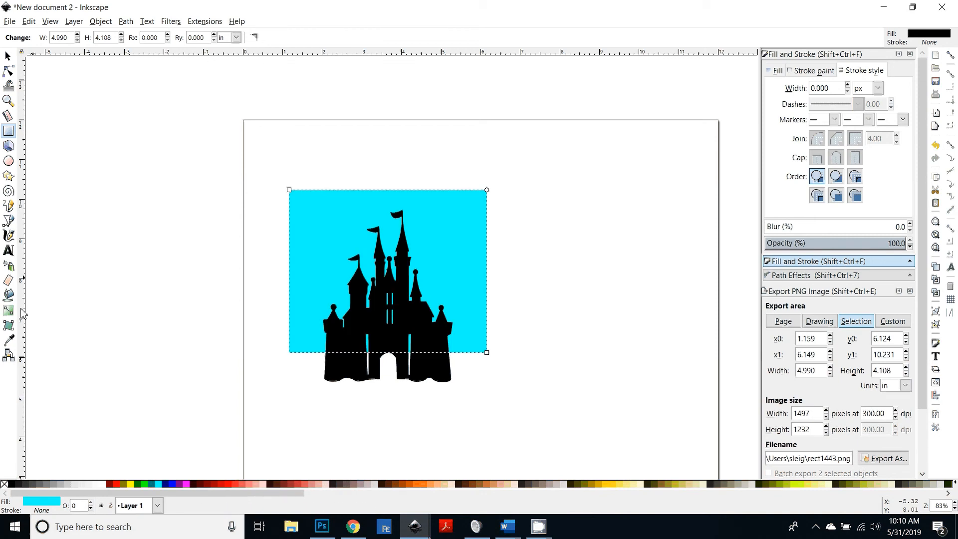
click(11, 57)
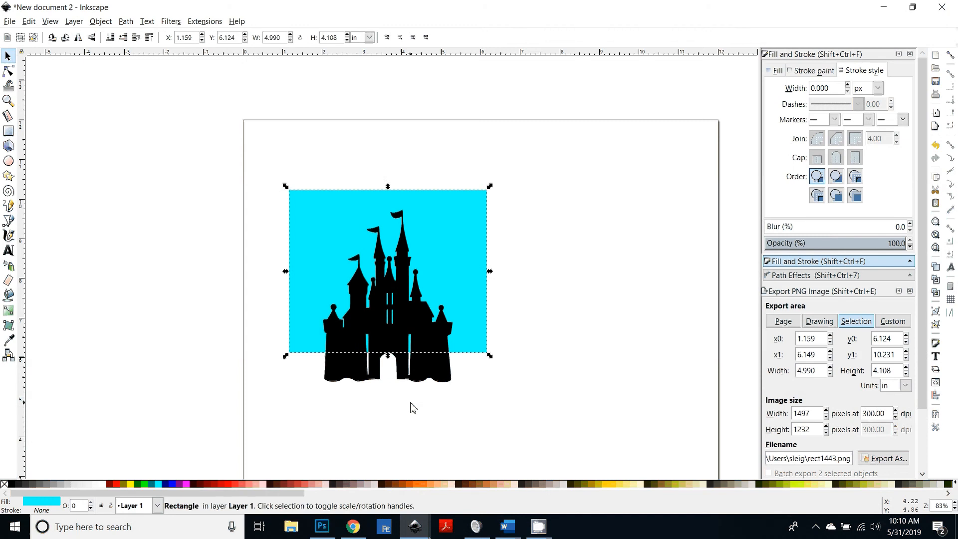
Step: Shift the cyan rectangle slightly and turn on snapping
key(plus)
scroll(412, 435, down, 2)
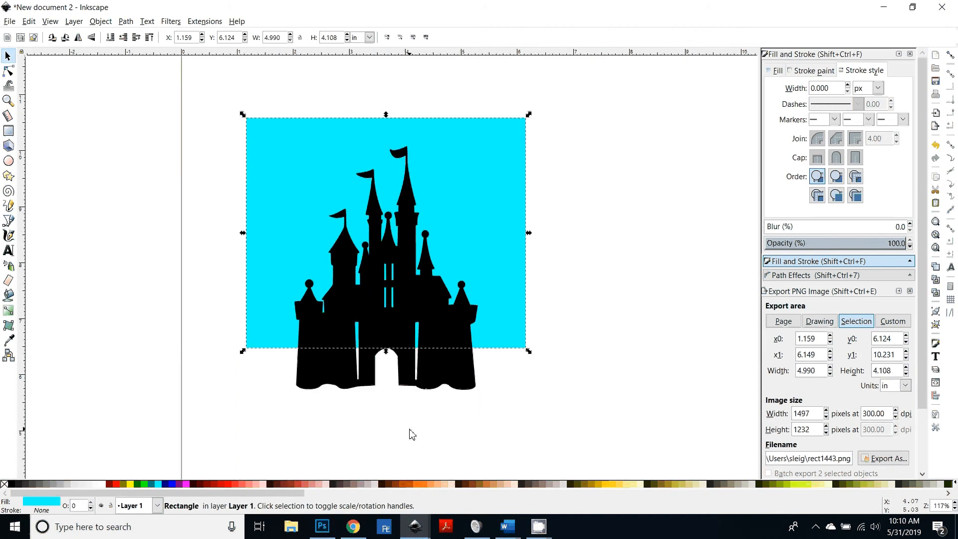
scroll(408, 428, down, 1)
drag(520, 324, 518, 323)
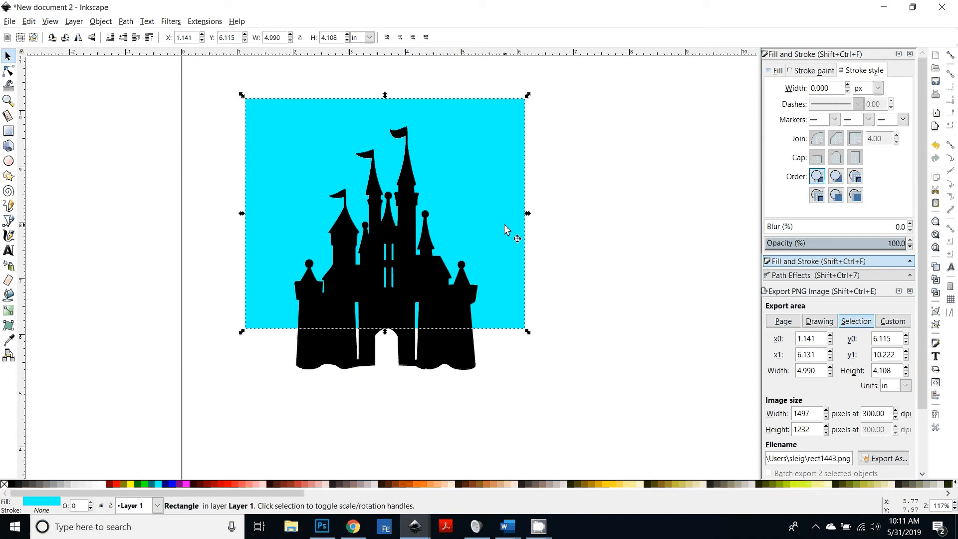
key(shift)
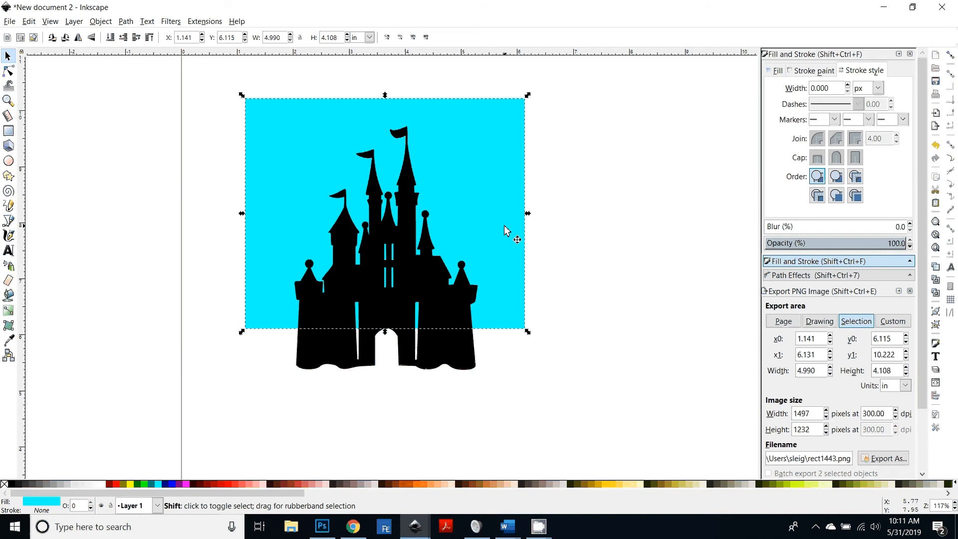
key(percent)
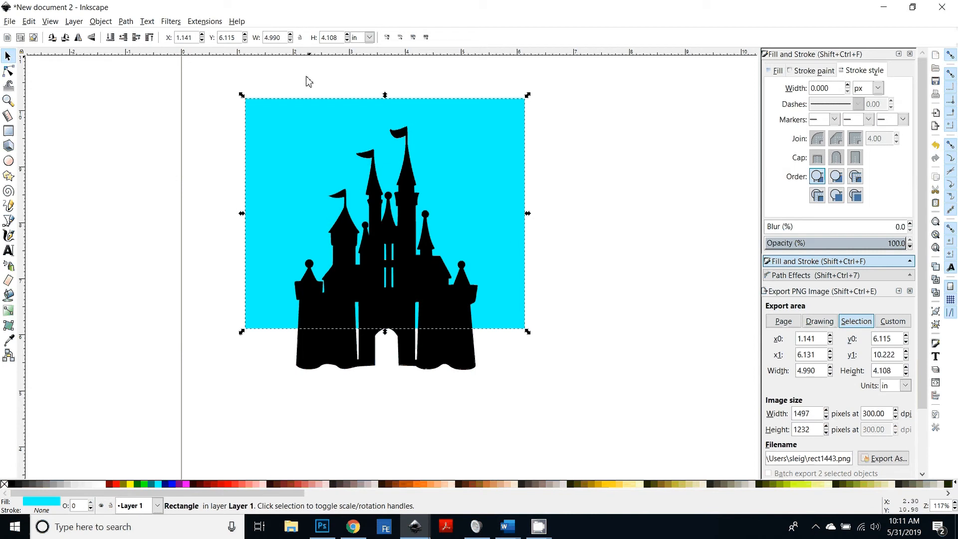
Step: Add horizontal guides snapped to the castle silhouette's bottom edge and the cyan rectangle's bottom edge
click(332, 354)
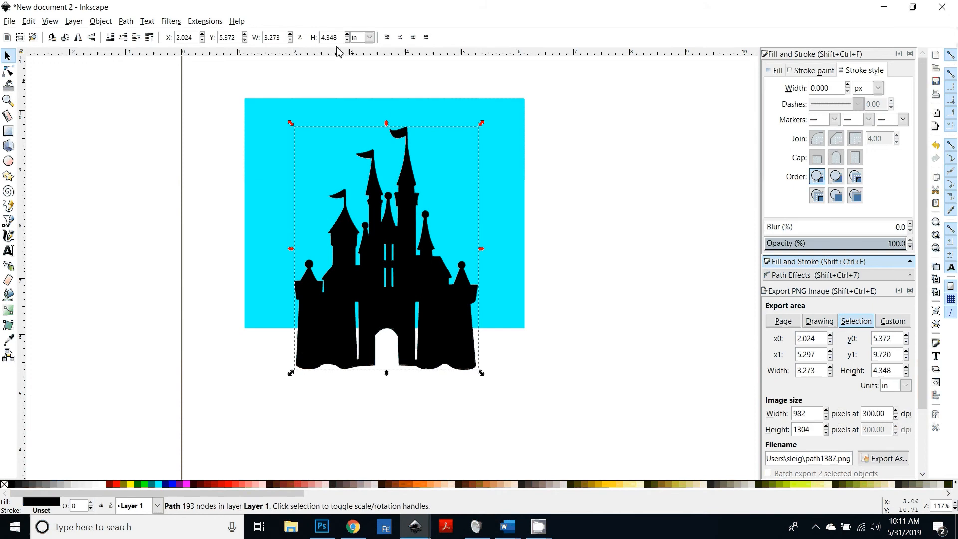
drag(339, 51, 295, 371)
click(355, 418)
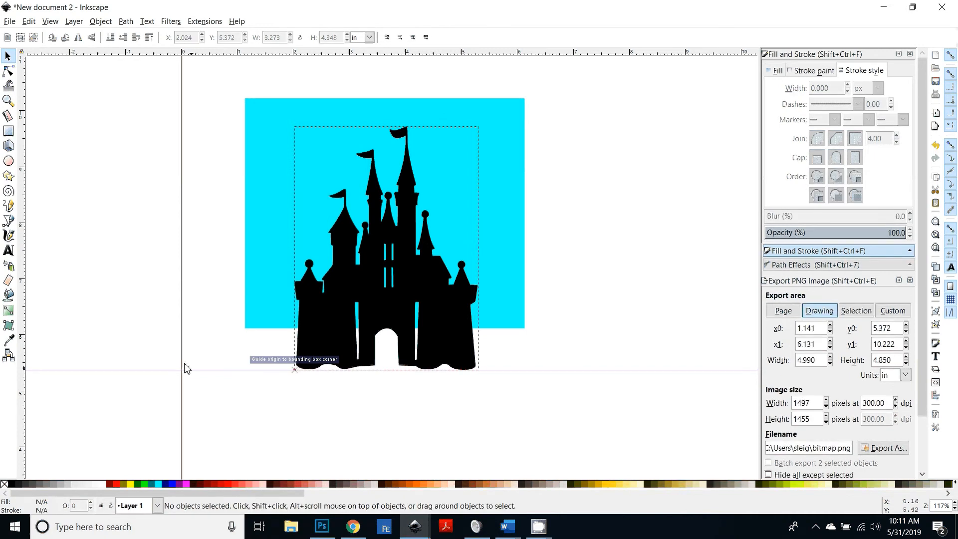
drag(320, 53, 245, 329)
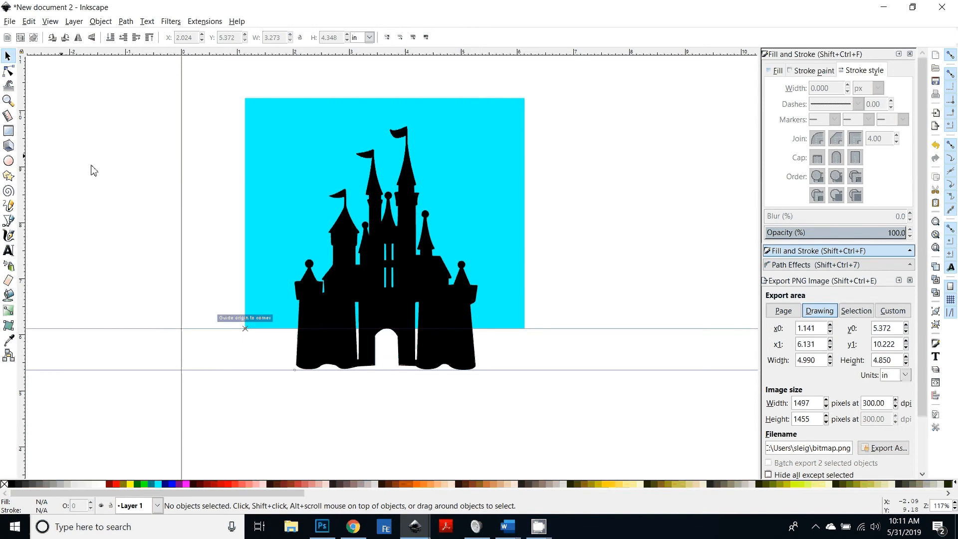
click(8, 131)
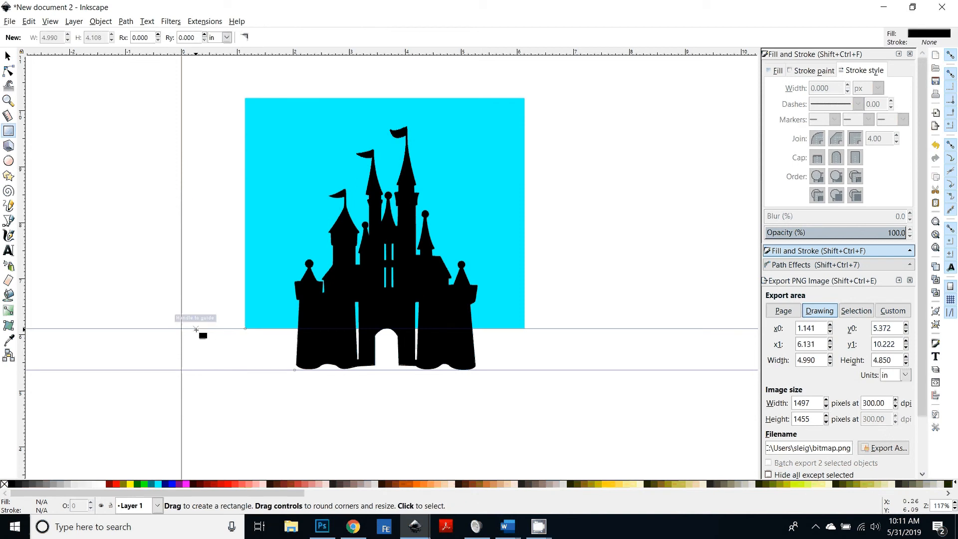
Step: Draw a small black rectangle about 0.33 by 0.74 in and move it above the castle's top flag
drag(195, 329, 215, 370)
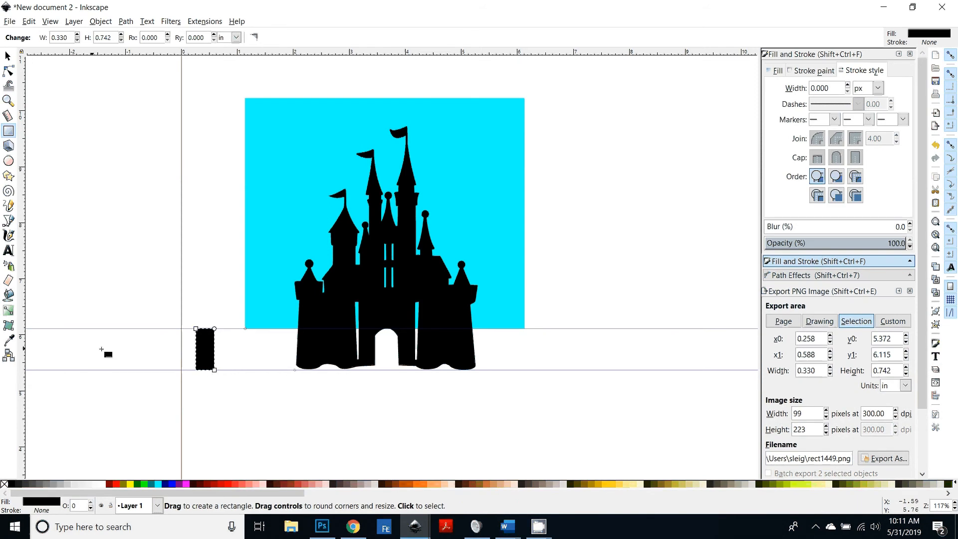
scroll(383, 452, up, 2)
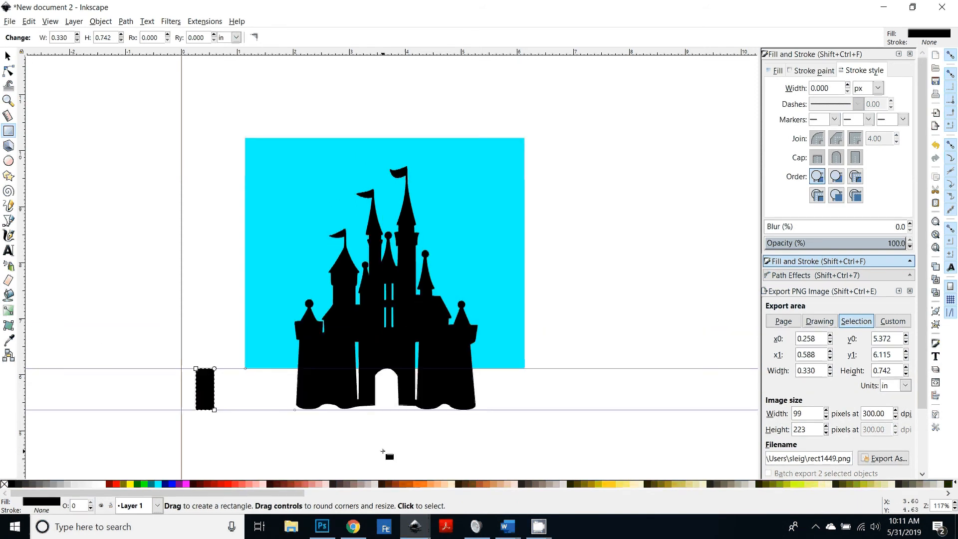
click(8, 56)
drag(207, 388, 407, 159)
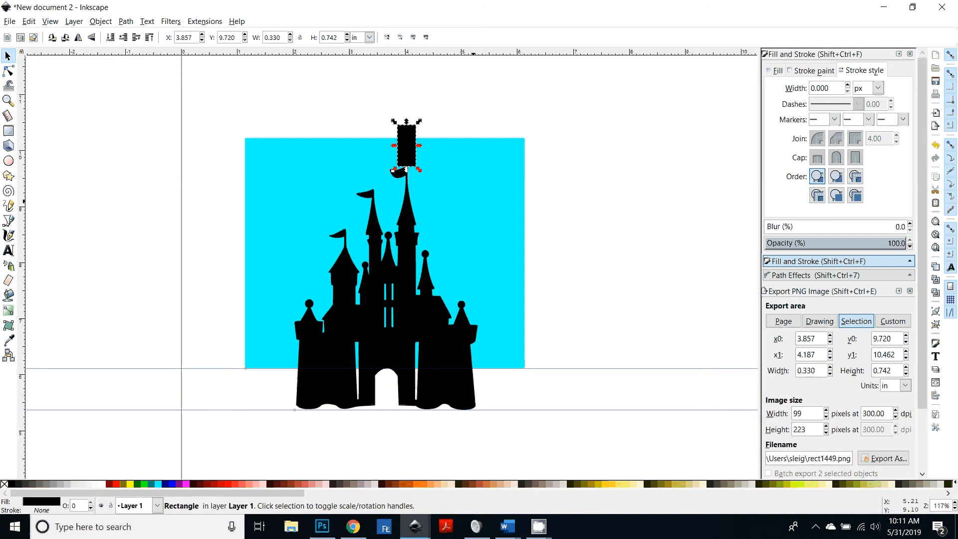
Step: Stretch the cyan rectangle's top edge upward to about 4.79 in tall
click(387, 148)
drag(386, 135, 385, 99)
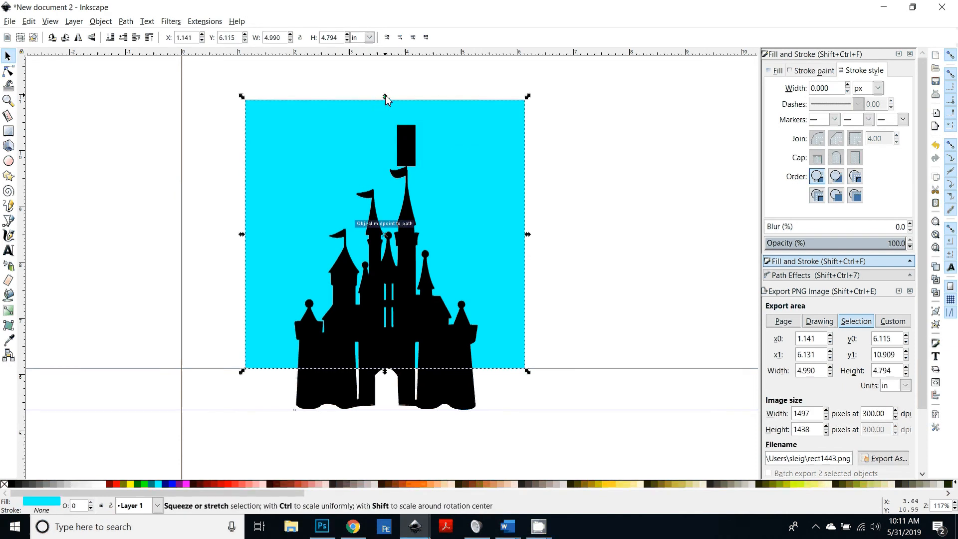
scroll(583, 312, down, 1)
scroll(583, 312, up, 1)
click(415, 149)
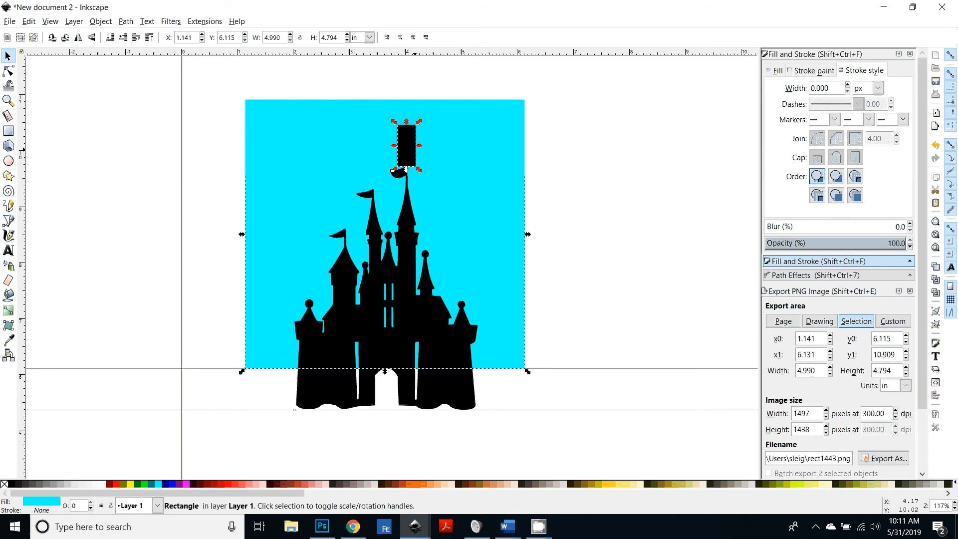
Step: Duplicate the cyan rectangle and move the copy straight down beneath the original
scroll(628, 256, down, 2)
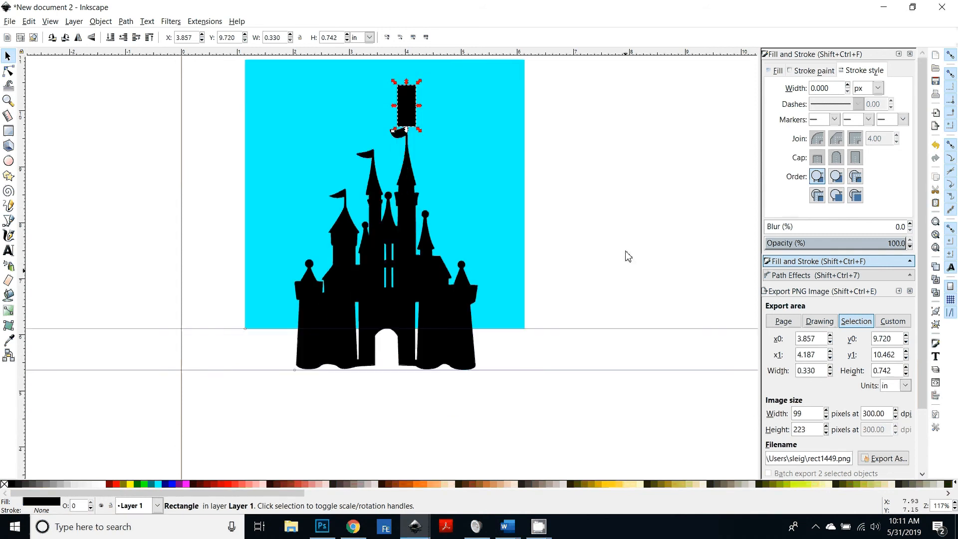
scroll(628, 256, down, 1)
key(minus)
key(minus)
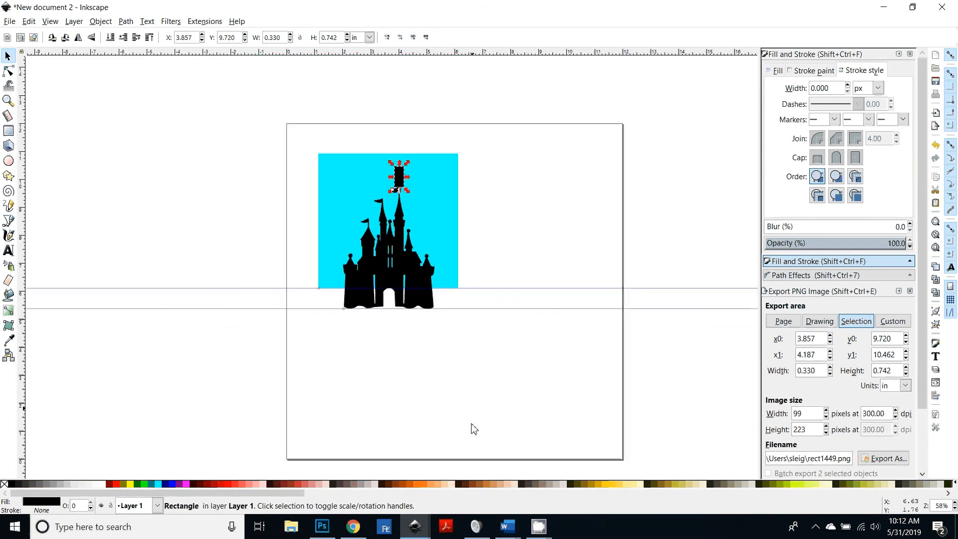
click(472, 426)
click(321, 176)
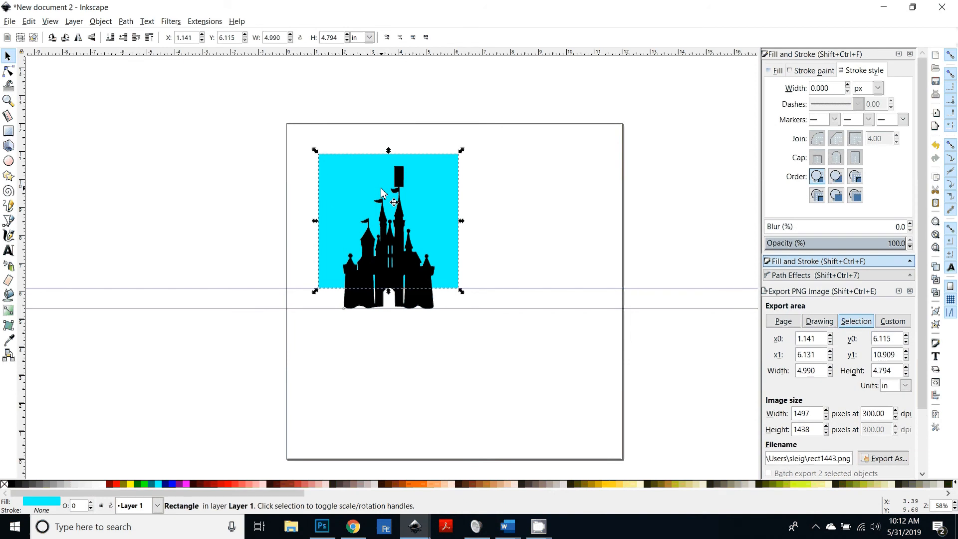
key(ctrl+d)
drag(329, 166, 334, 306)
click(517, 400)
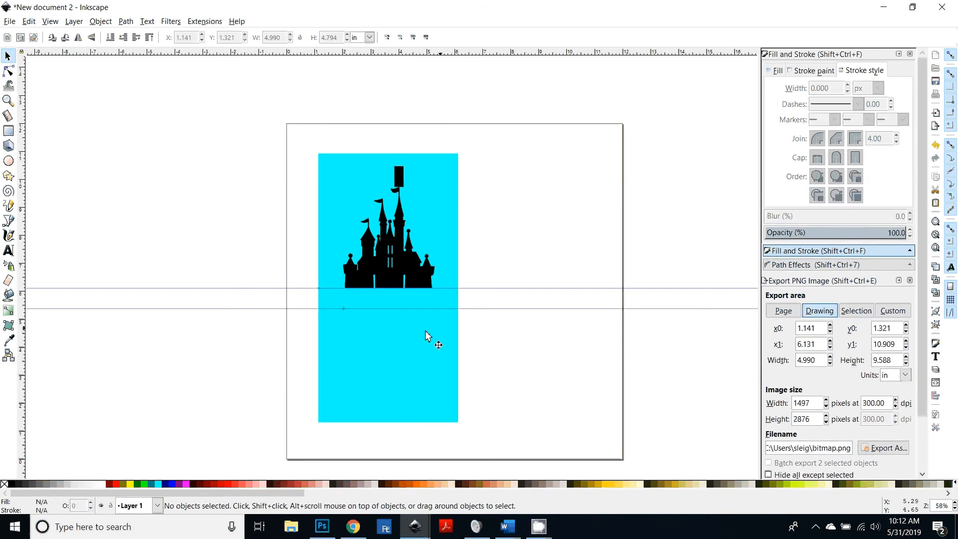
Step: Lower the duplicated rectangle in stacking order and color it dark teal
click(443, 364)
drag(443, 364, 418, 364)
key(Page_Down)
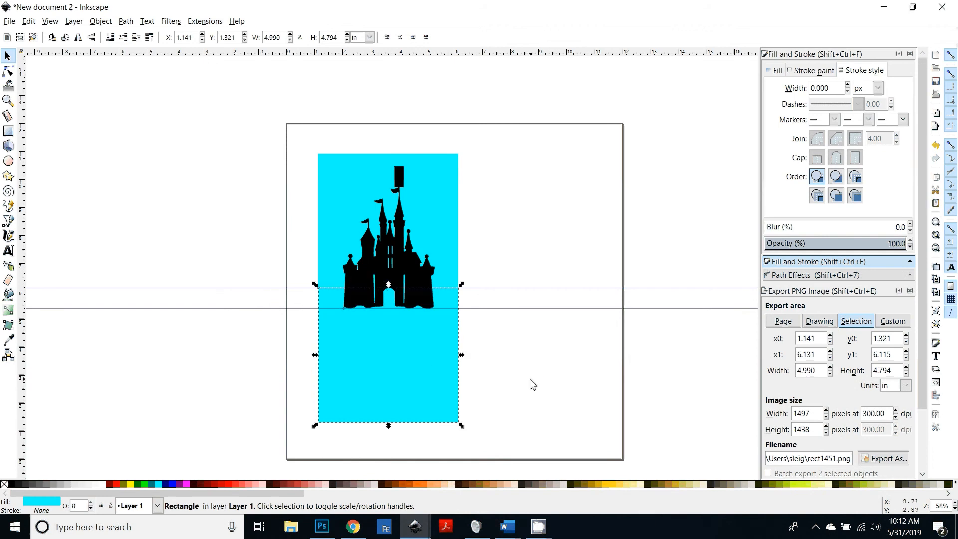
key(Escape)
click(151, 483)
key(Escape)
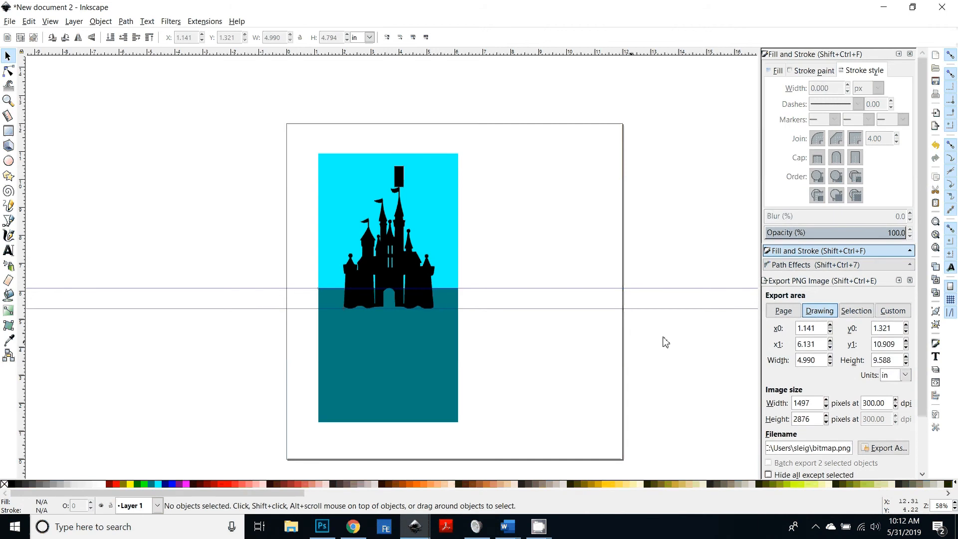
Step: Nudge the cyan and teal rectangles by small steps so their shared edge overlaps at the upper guide
scroll(581, 319, up, 2)
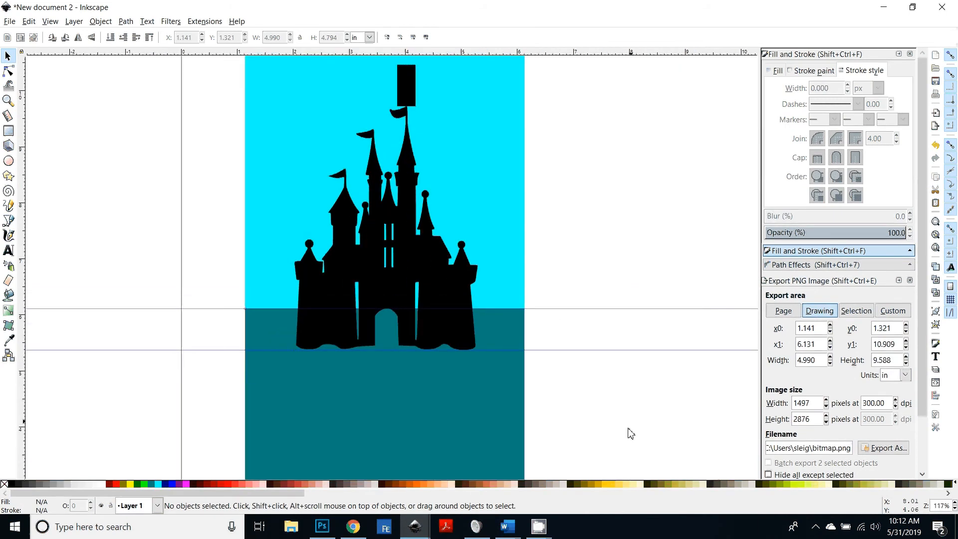
scroll(586, 292, up, 1)
scroll(584, 292, down, 2)
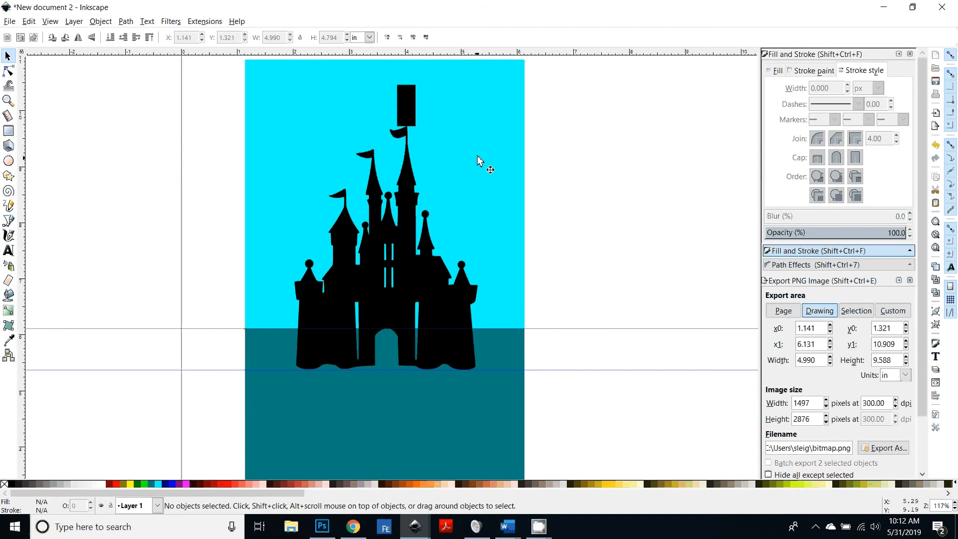
click(505, 165)
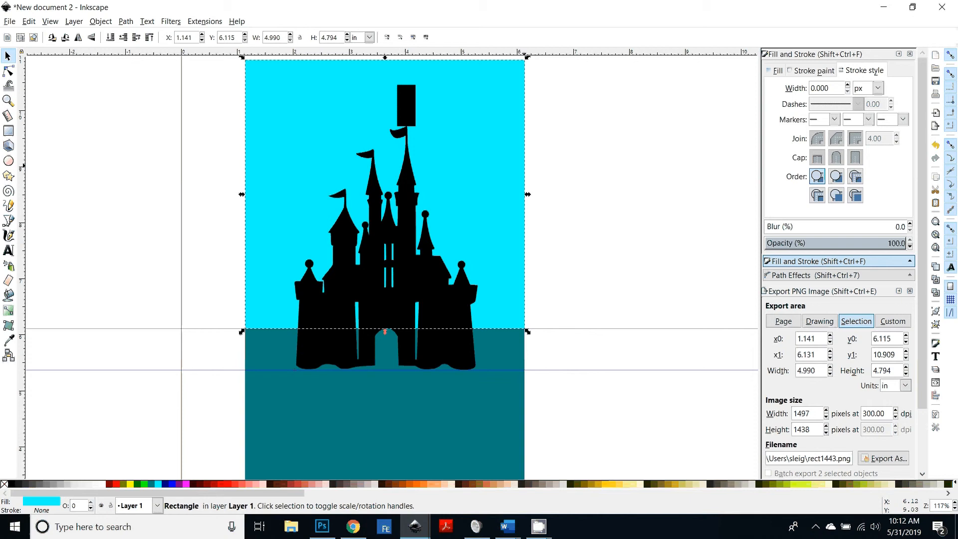
key(Down)
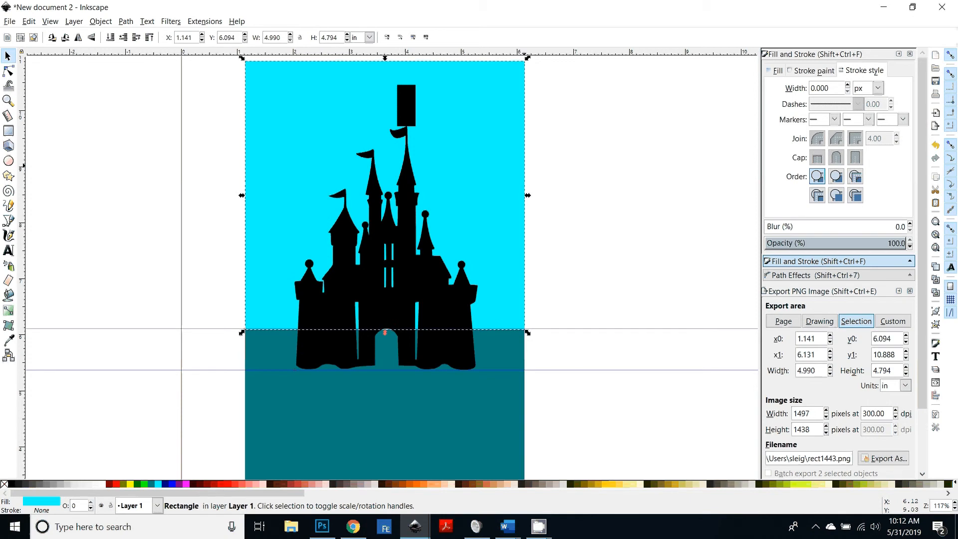
key(Up)
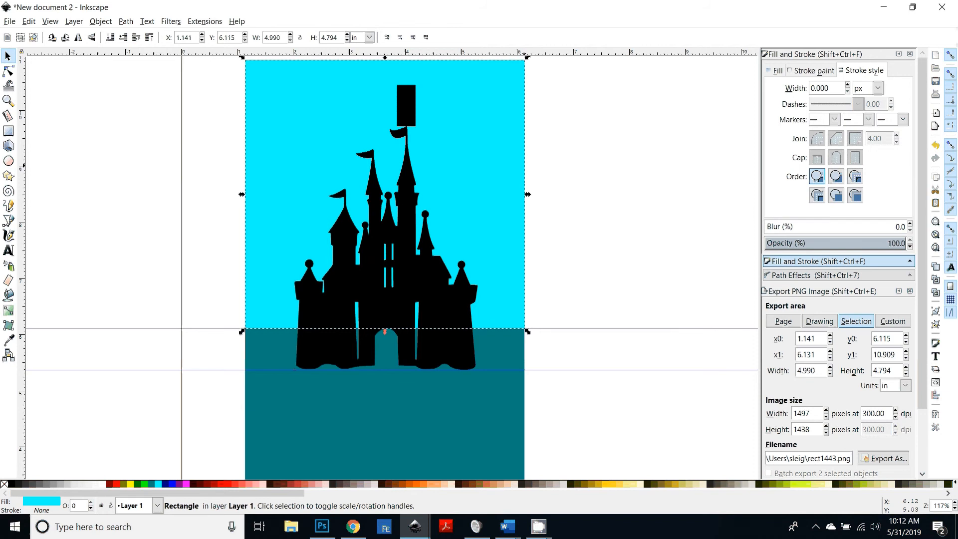
key(shift)
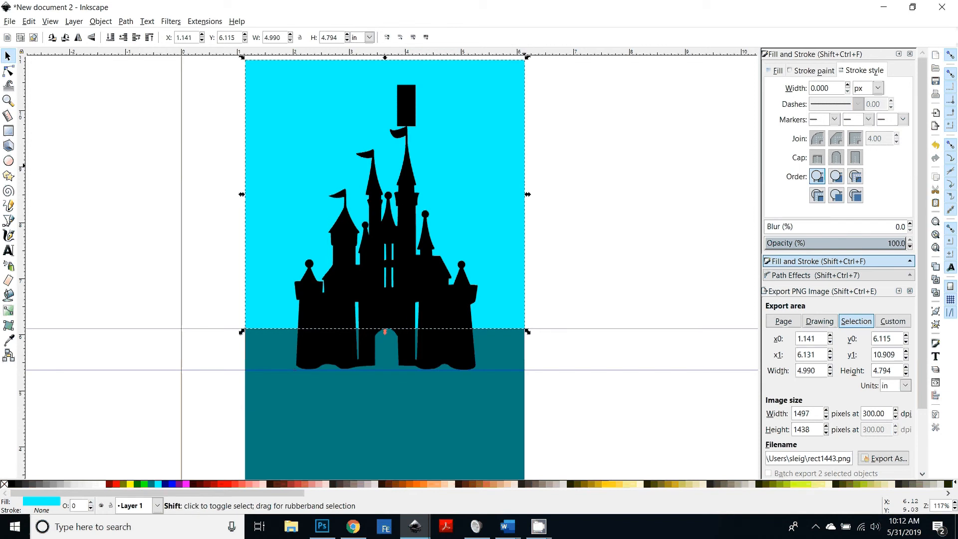
key(shift+Down)
key(shift+Up)
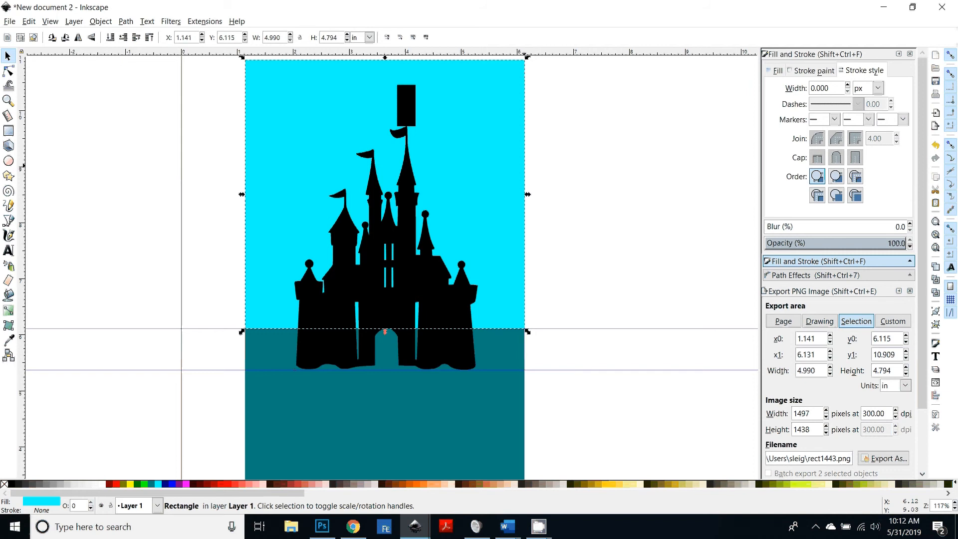
key(alt)
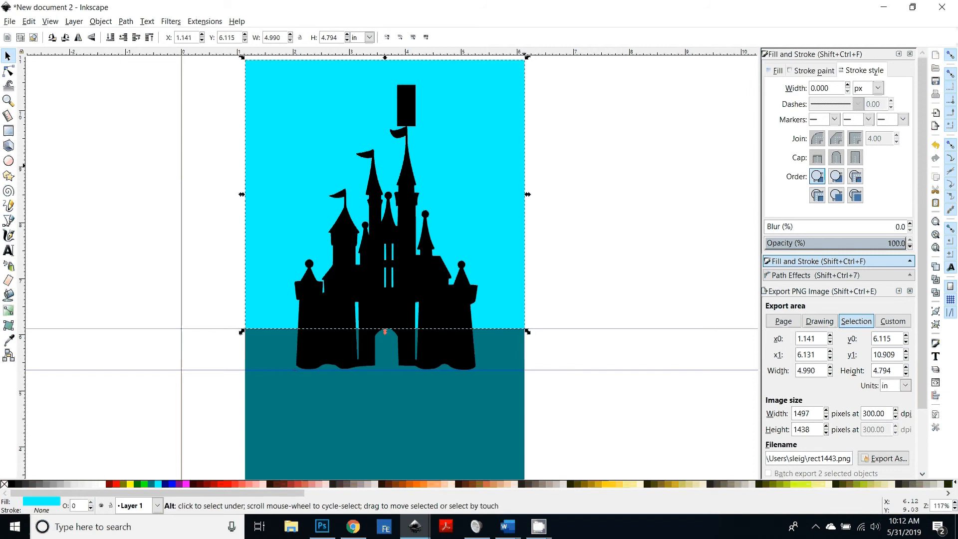
key(alt+Down)
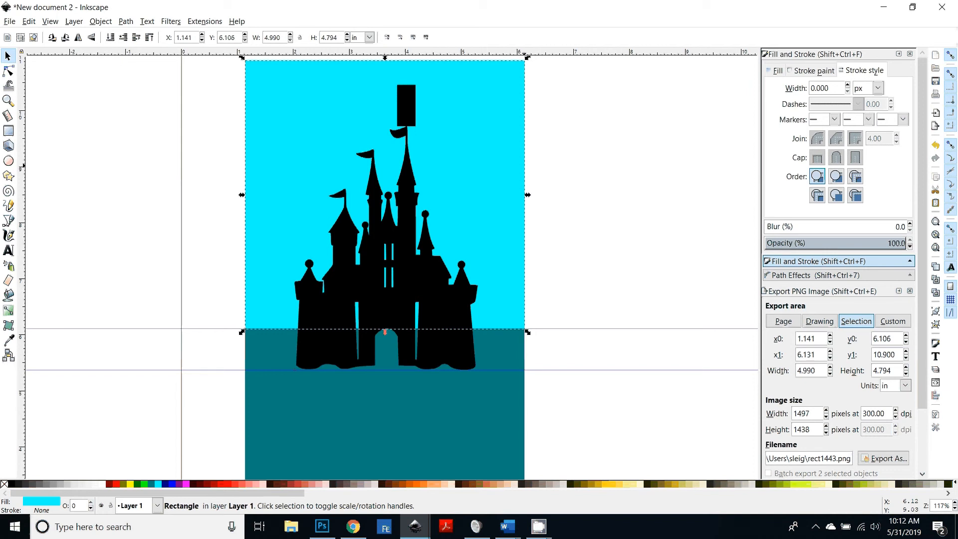
click(458, 447)
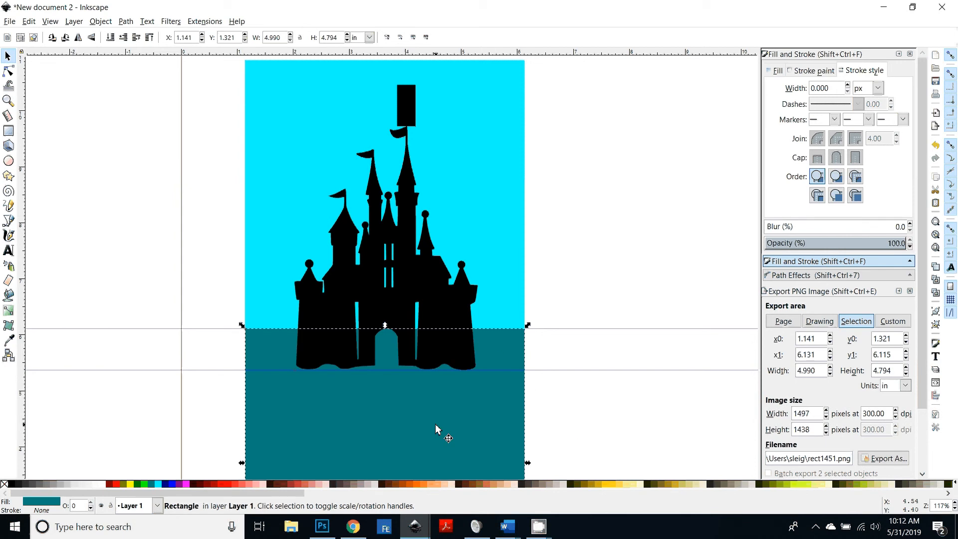
drag(436, 428, 436, 429)
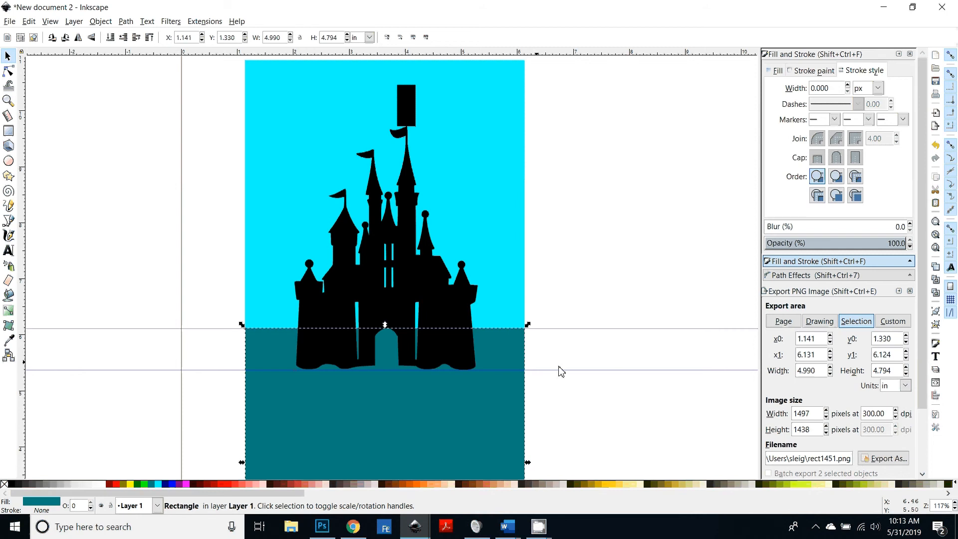
Step: Draw a red ellipse about 4.7 by 6.3 in and lower it beneath the castle
key(plus)
scroll(540, 377, up, 2)
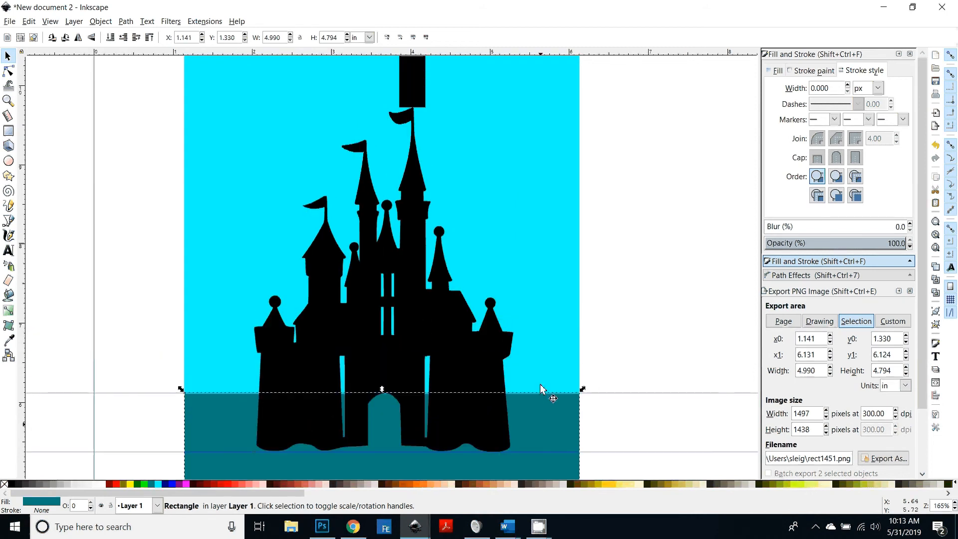
key(minus)
key(minus)
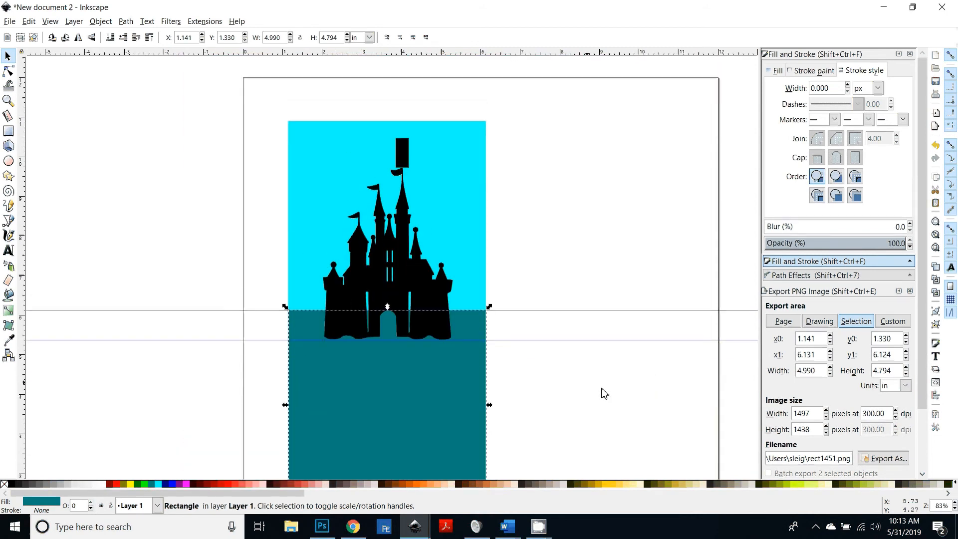
scroll(604, 394, down, 2)
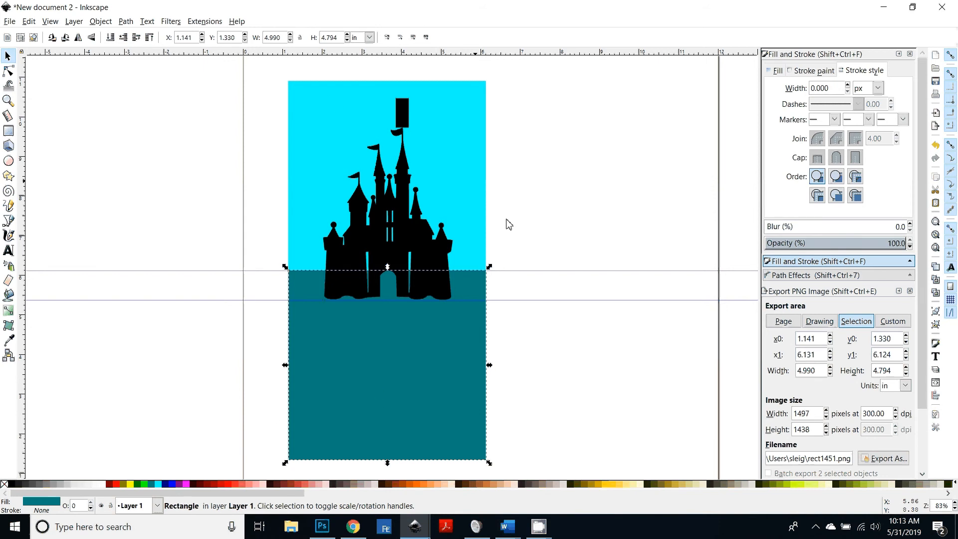
click(8, 160)
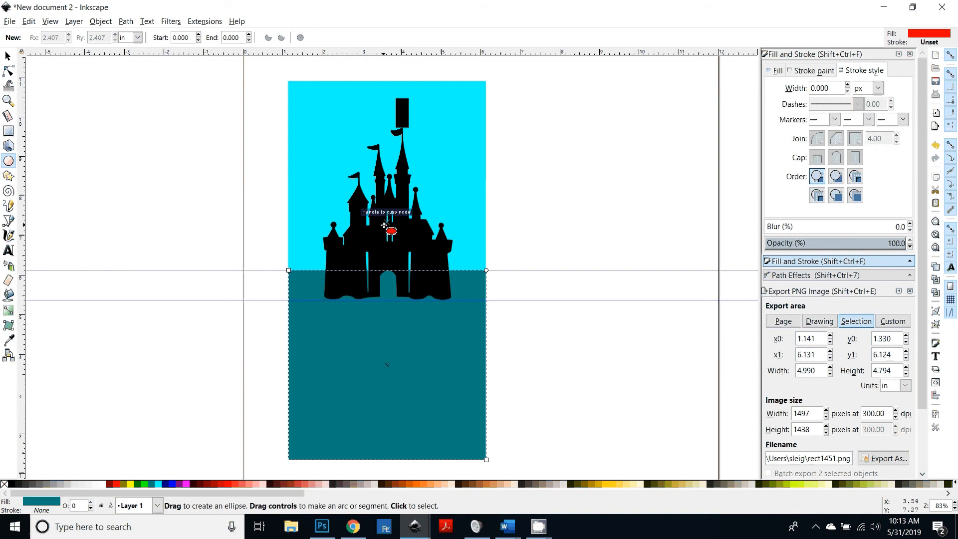
drag(386, 222, 573, 473)
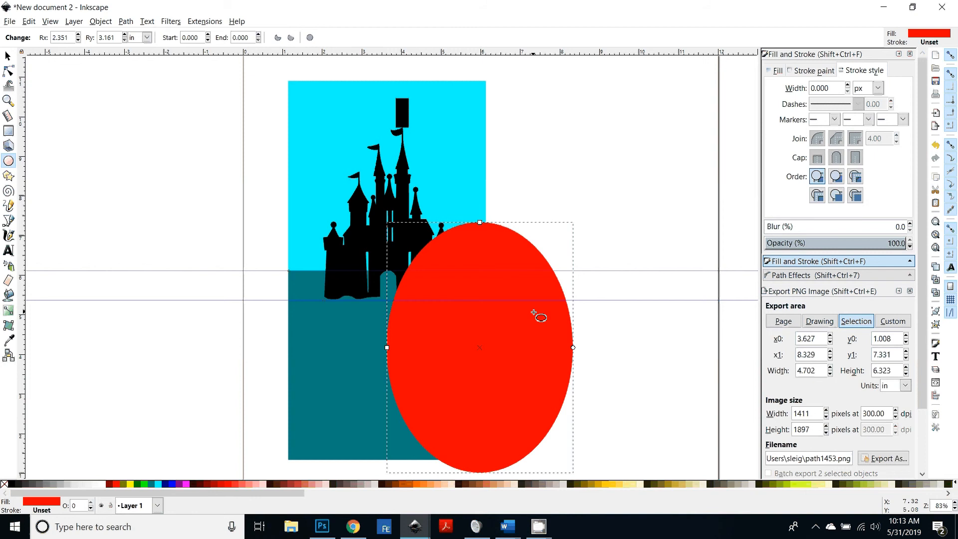
key(Page_Down)
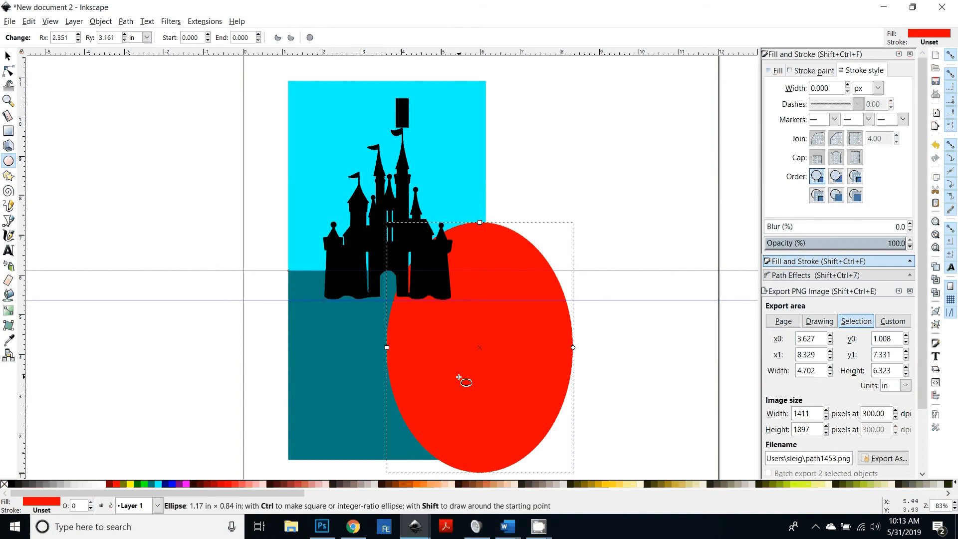
Step: Move the red ellipse so it sits centered behind the castle
click(70, 73)
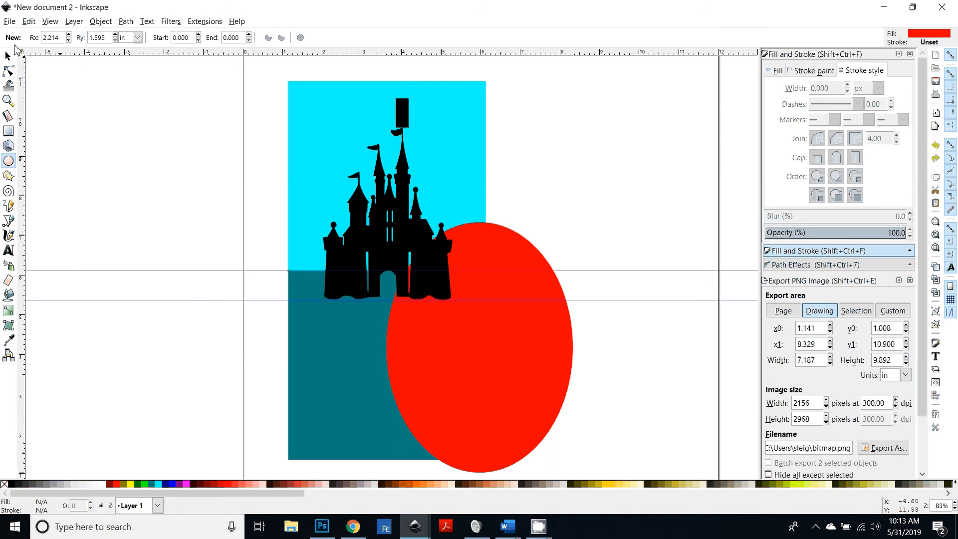
click(7, 55)
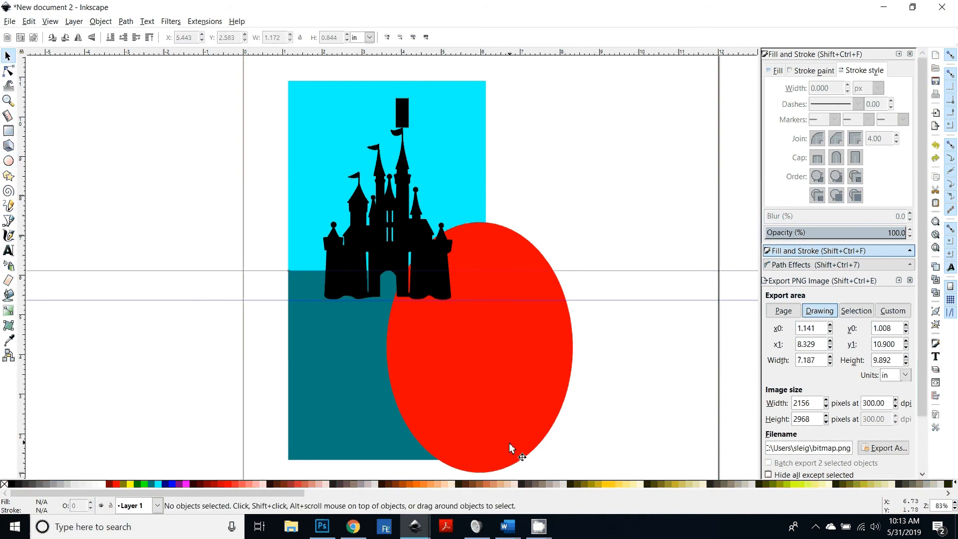
drag(509, 442, 417, 319)
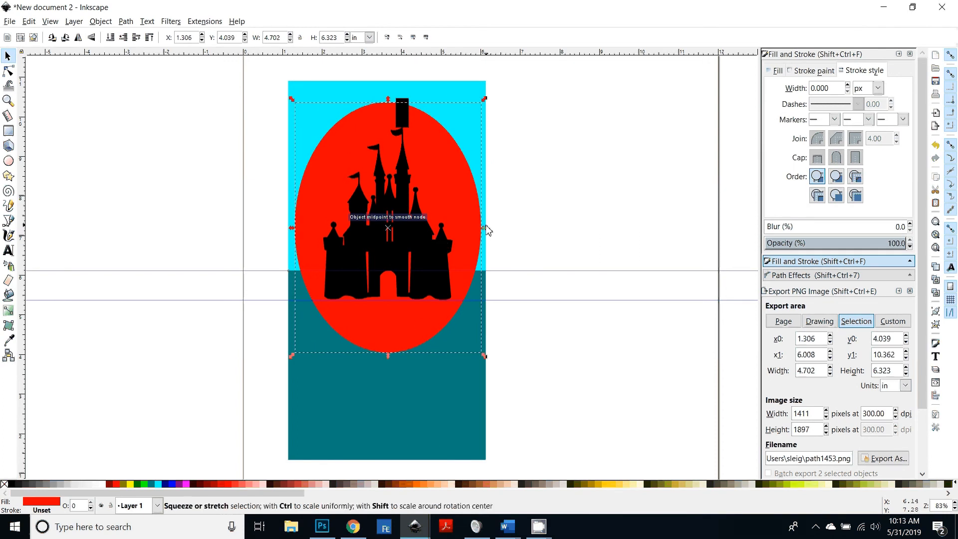
Step: Toggle snapping and narrow the red ellipse from both sides to about 4.34 in wide
drag(487, 230, 472, 235)
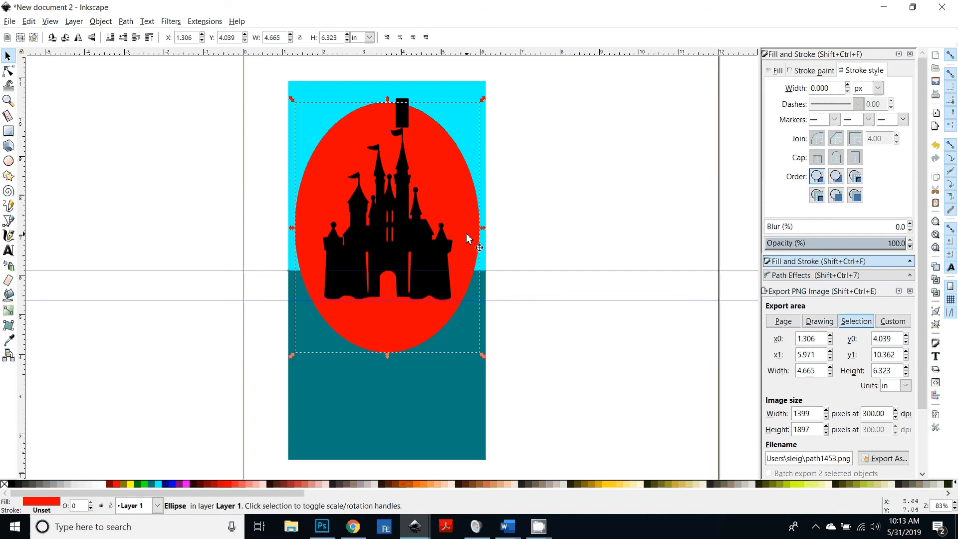
key(shift+5)
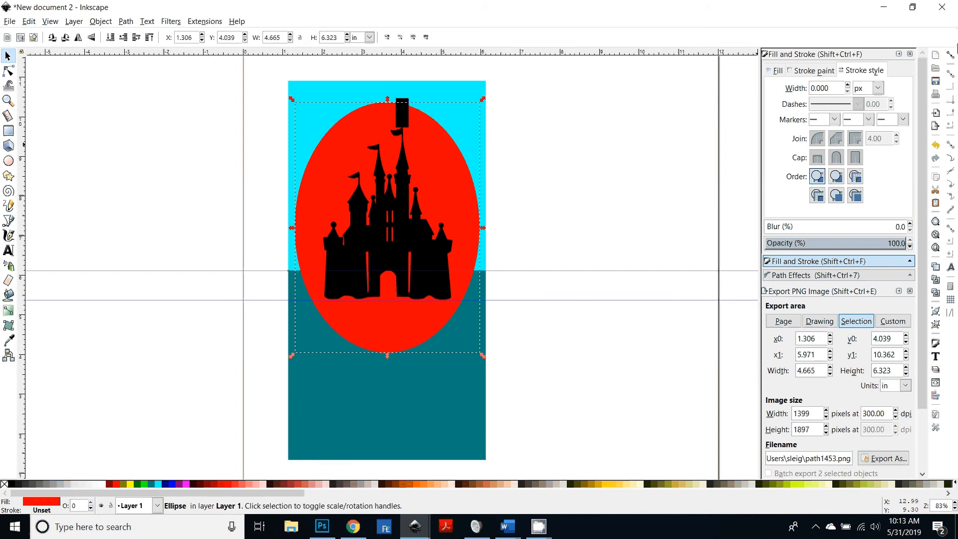
drag(483, 229, 475, 227)
drag(291, 228, 297, 228)
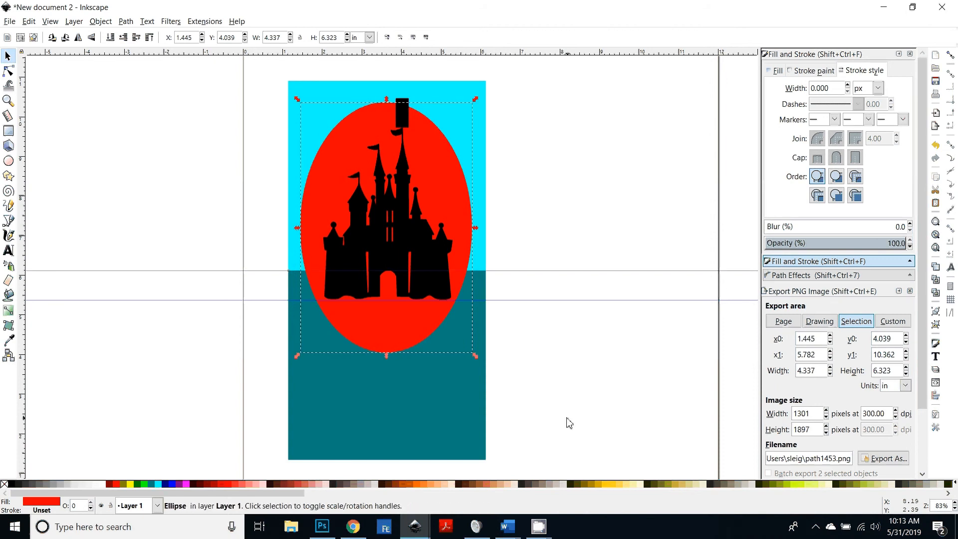
click(569, 423)
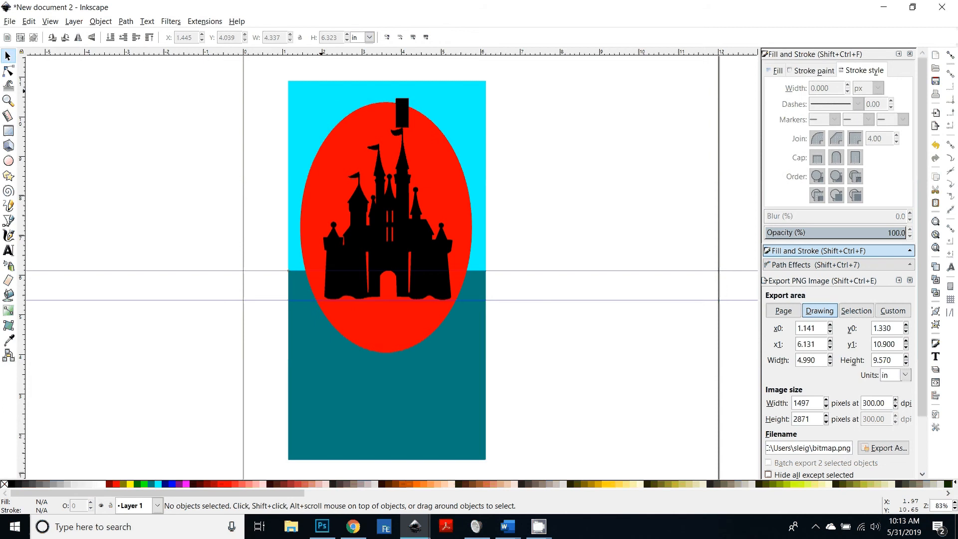
Step: Select the cyan and teal rectangles, red ellipse and castle, and center them horizontally on the first selected object
click(321, 95)
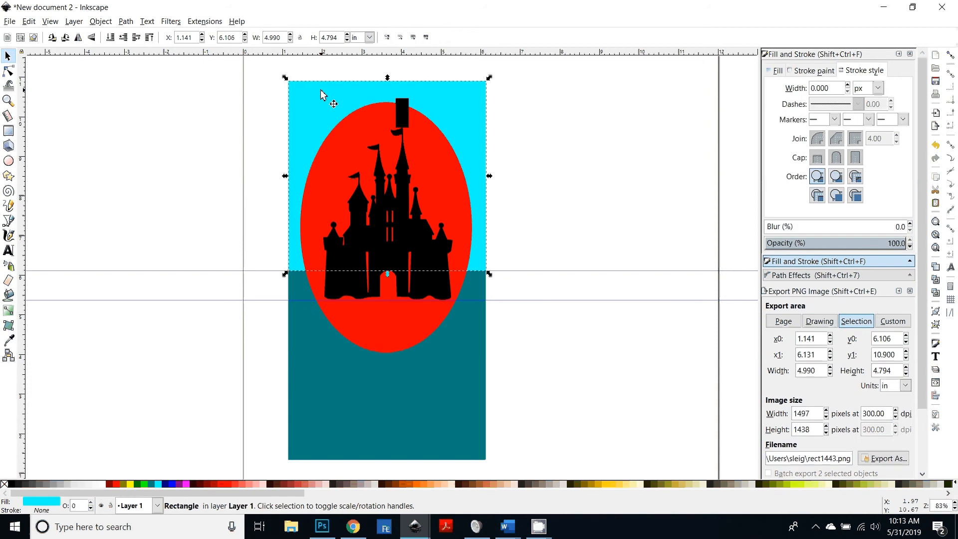
shift+click(305, 388)
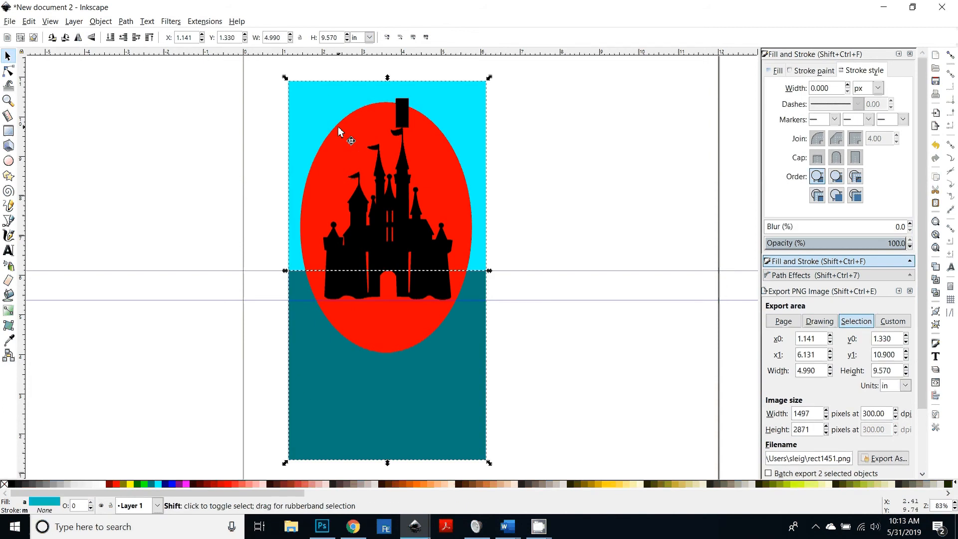
shift+click(339, 129)
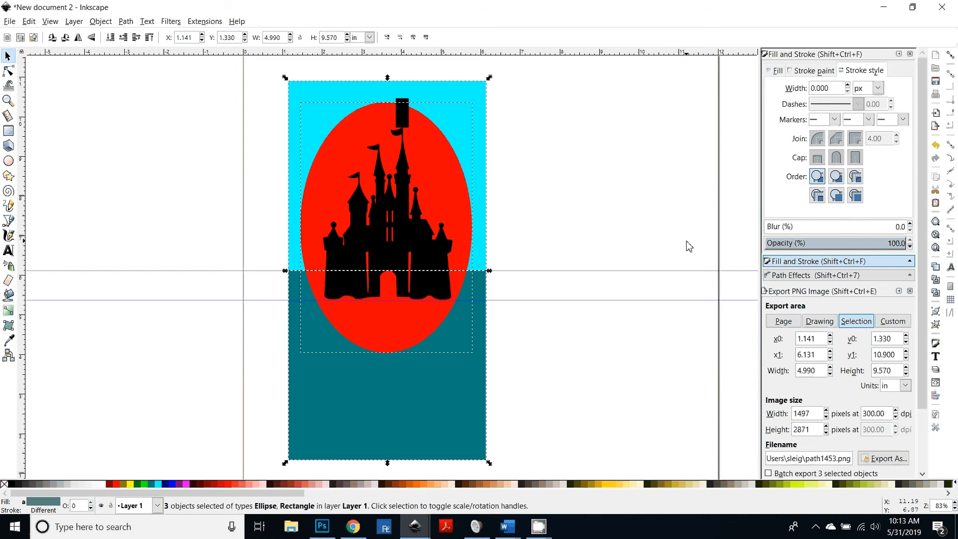
key(shift+ctrl+a)
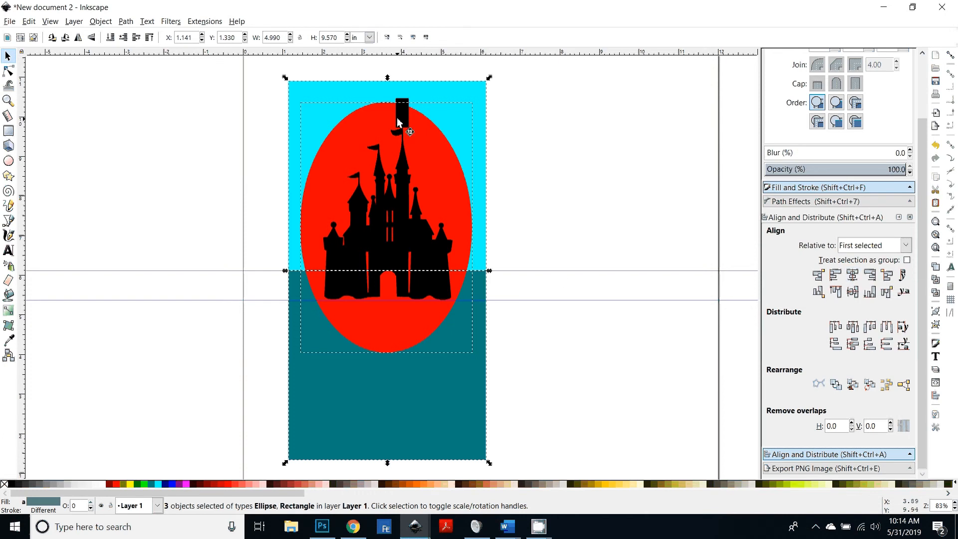
shift+click(399, 190)
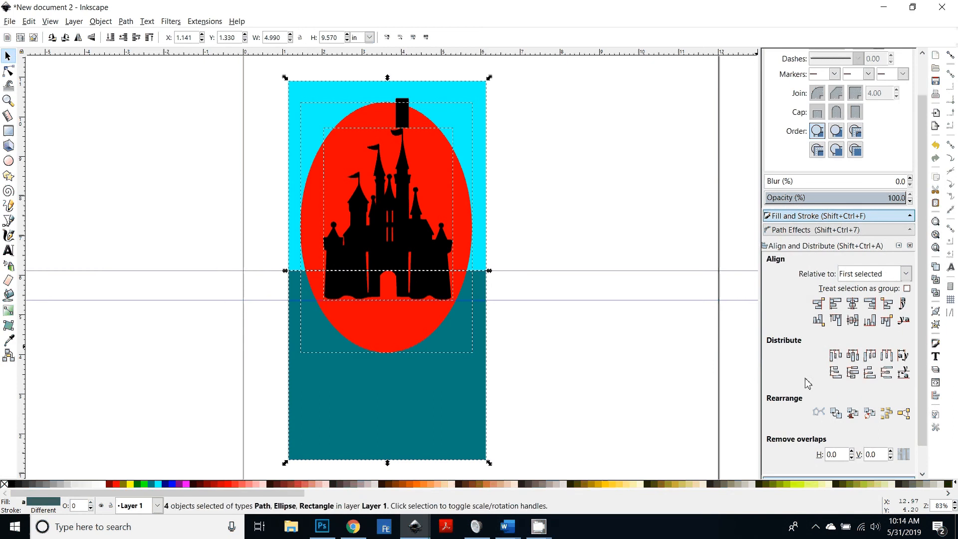
click(852, 305)
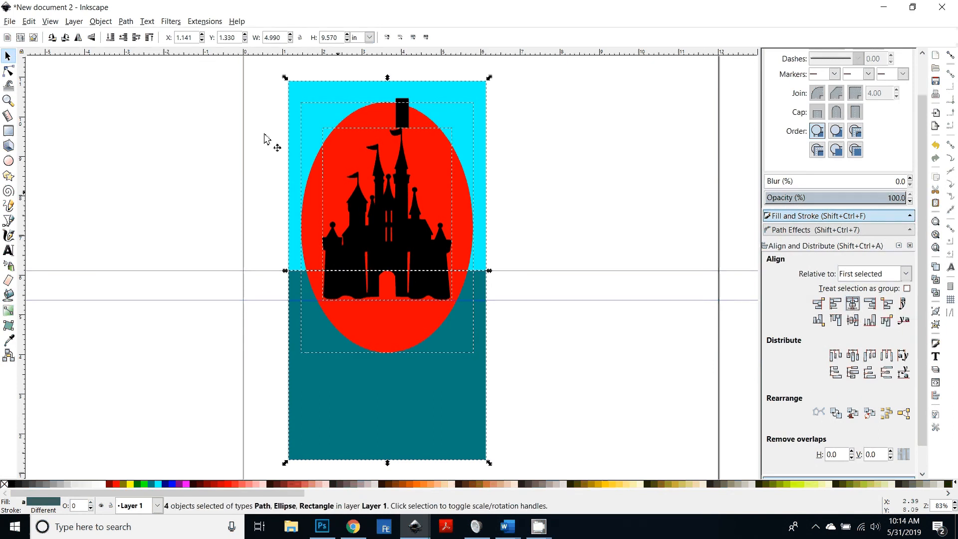
click(601, 362)
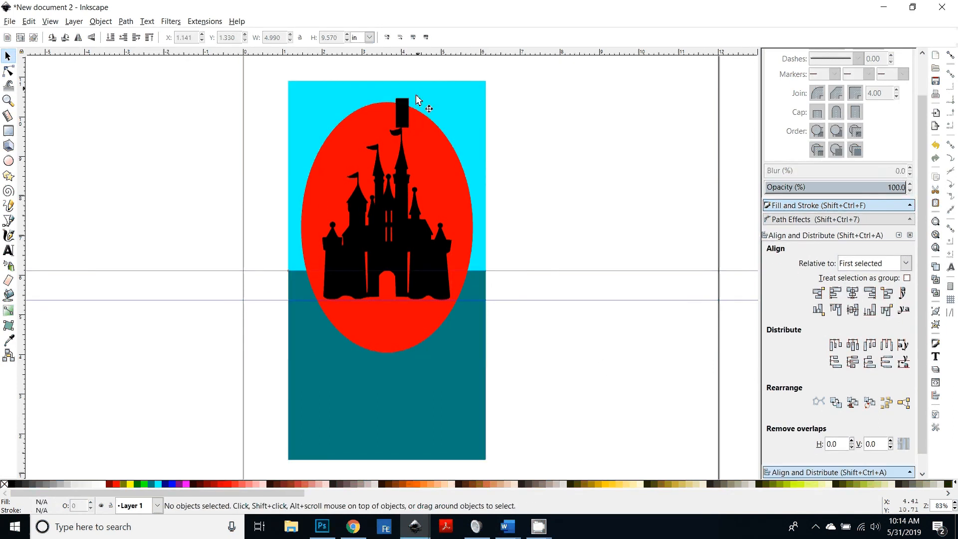
Step: Stretch the red ellipse's top edge upward so it is about 6.47 in tall
click(405, 114)
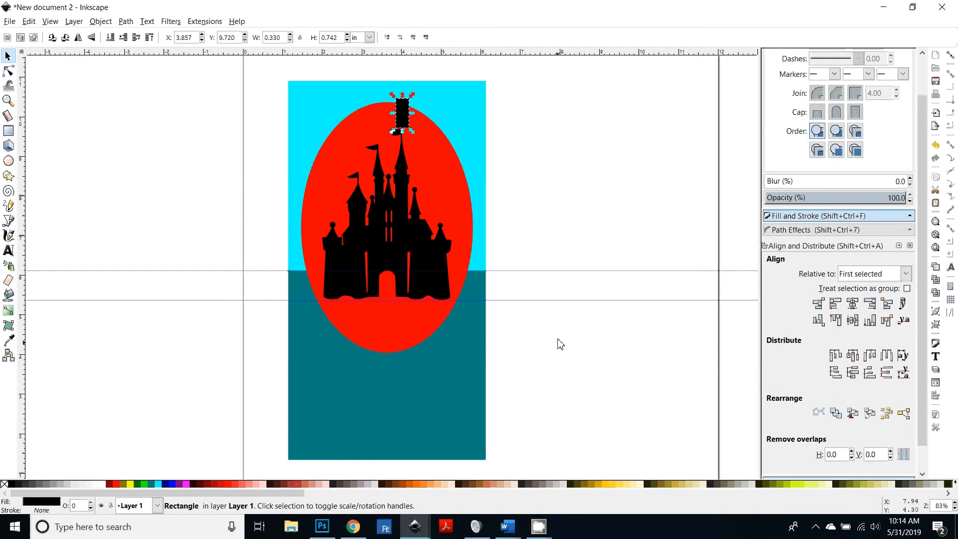
key(plus)
scroll(567, 343, up, 6)
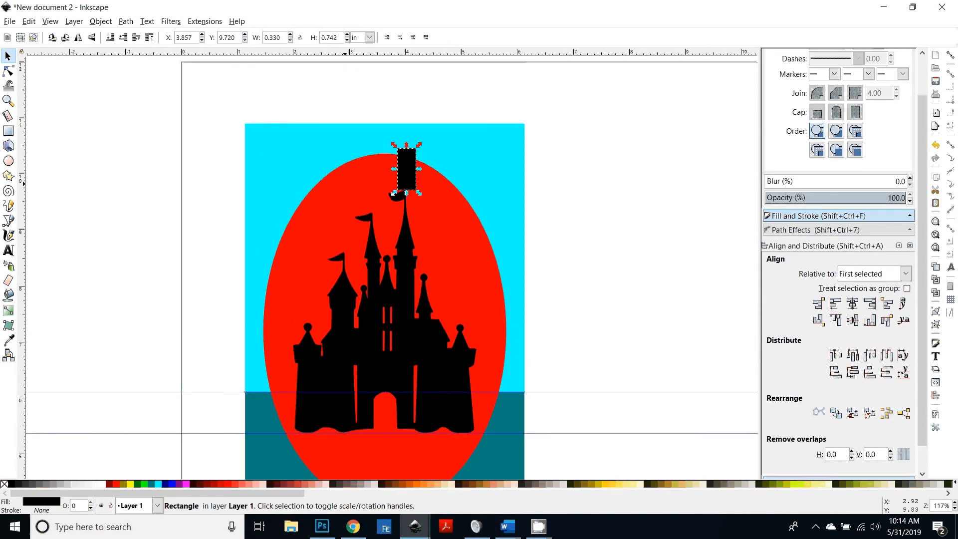
alt+click(406, 180)
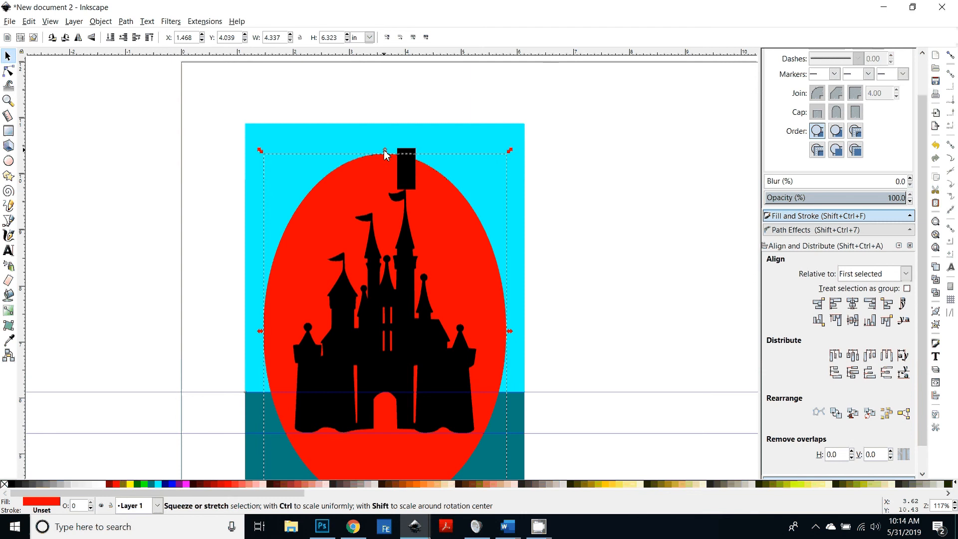
drag(385, 150, 385, 140)
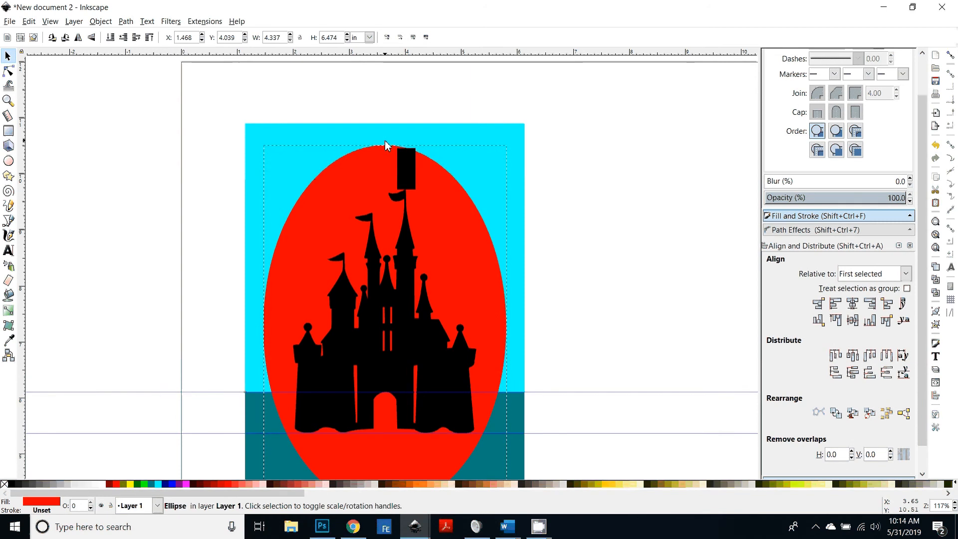
click(409, 164)
click(567, 354)
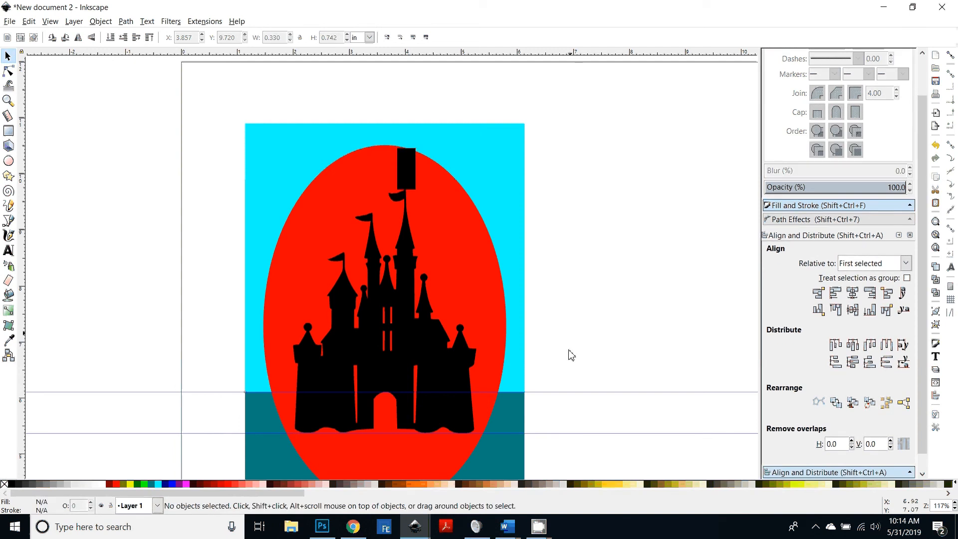
Step: Subtract the red ellipse from the cyan rectangle to cut an oval opening behind the castle
scroll(570, 360, down, 5)
scroll(569, 364, up, 2)
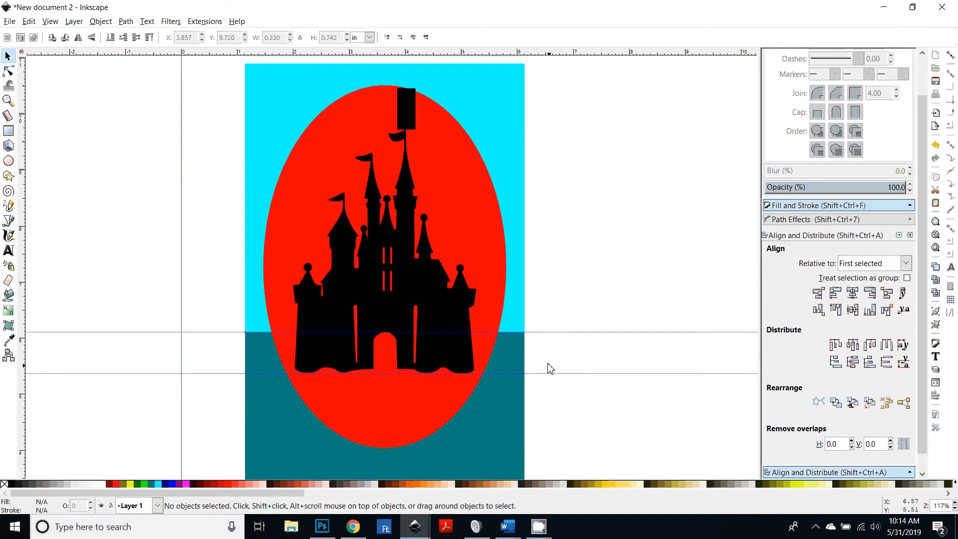
key(minus)
key(minus)
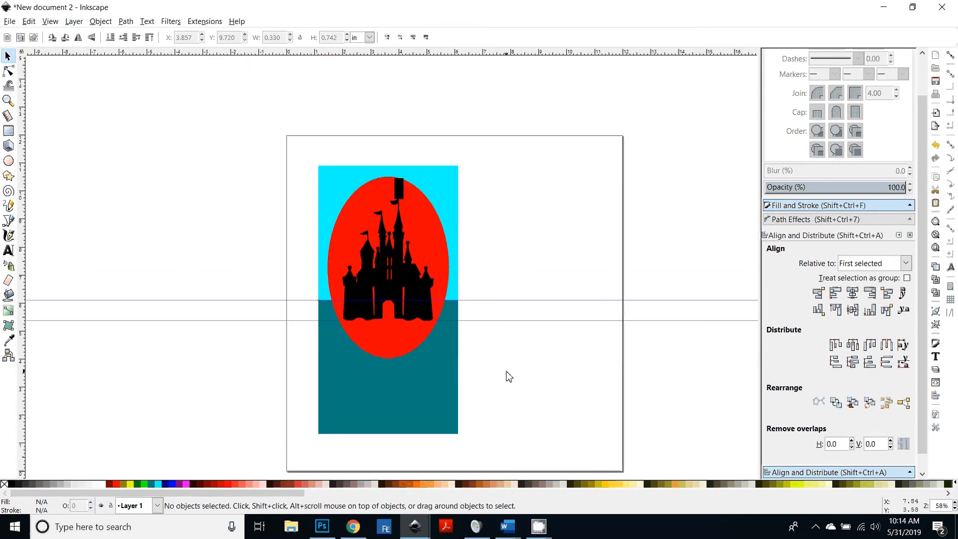
scroll(505, 394, up, 2)
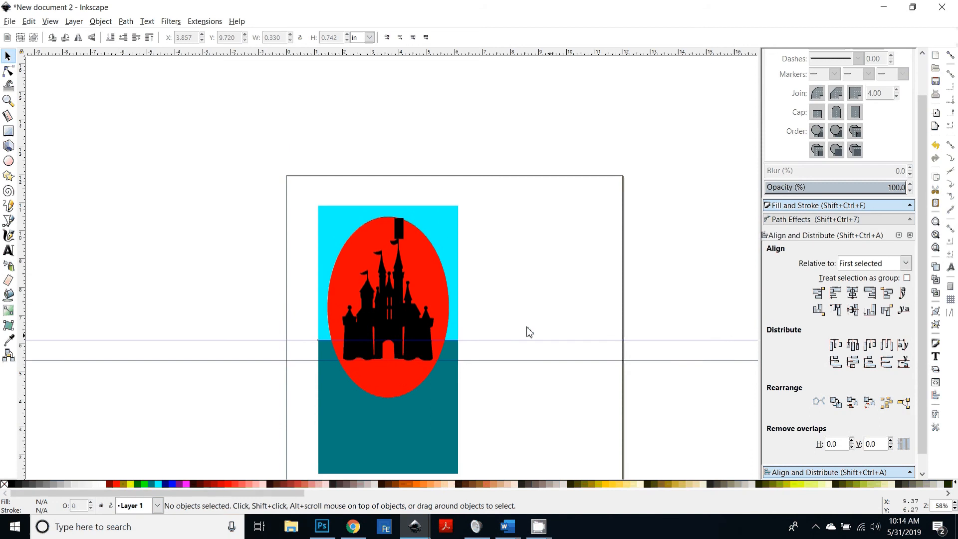
click(422, 265)
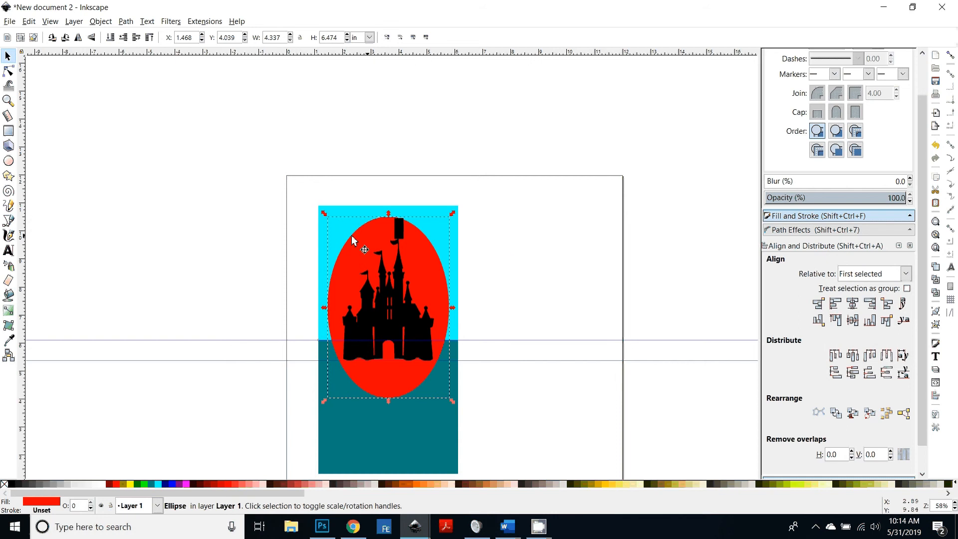
shift+click(446, 252)
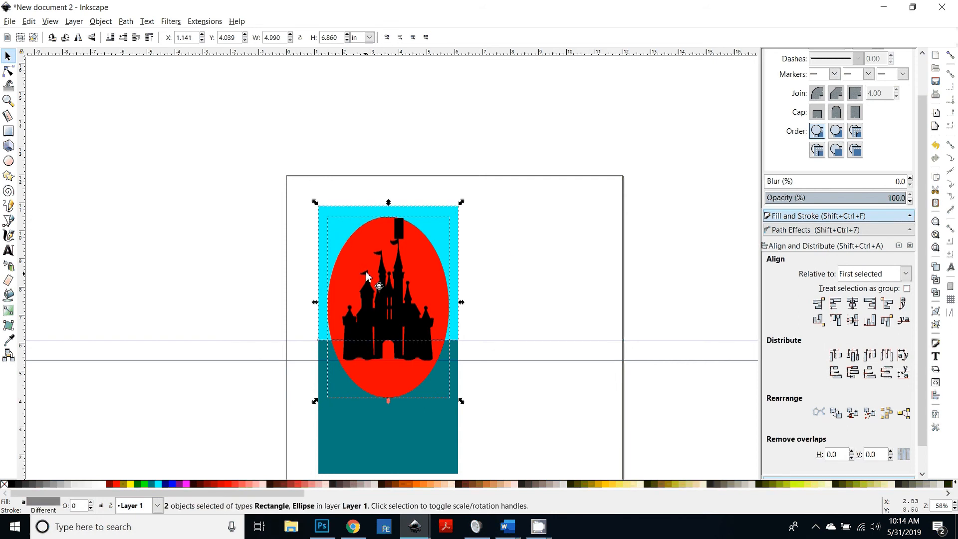
key(ctrl+minus)
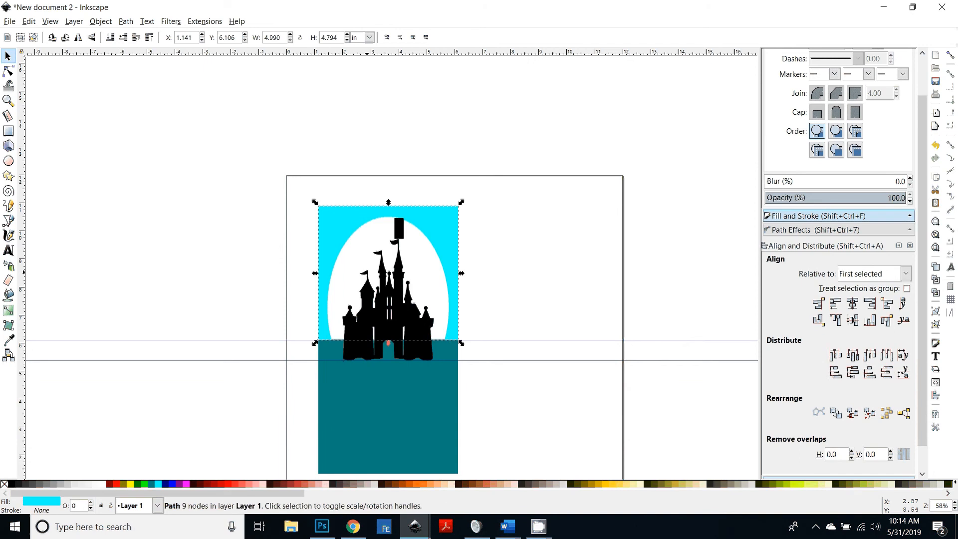
click(483, 399)
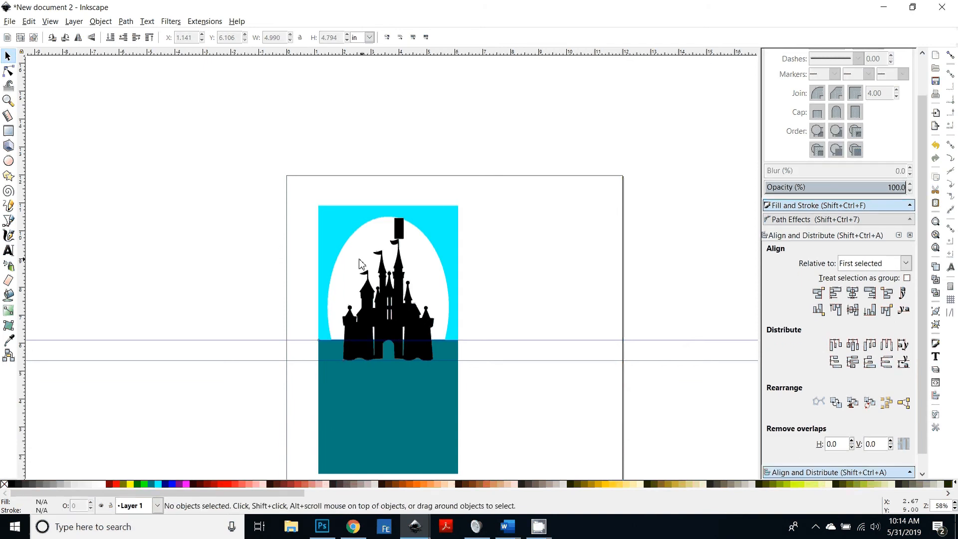
Step: Inspect the cut background and compare it with the earlier disney castle card document in the other window
key(plus)
key(plus)
click(302, 172)
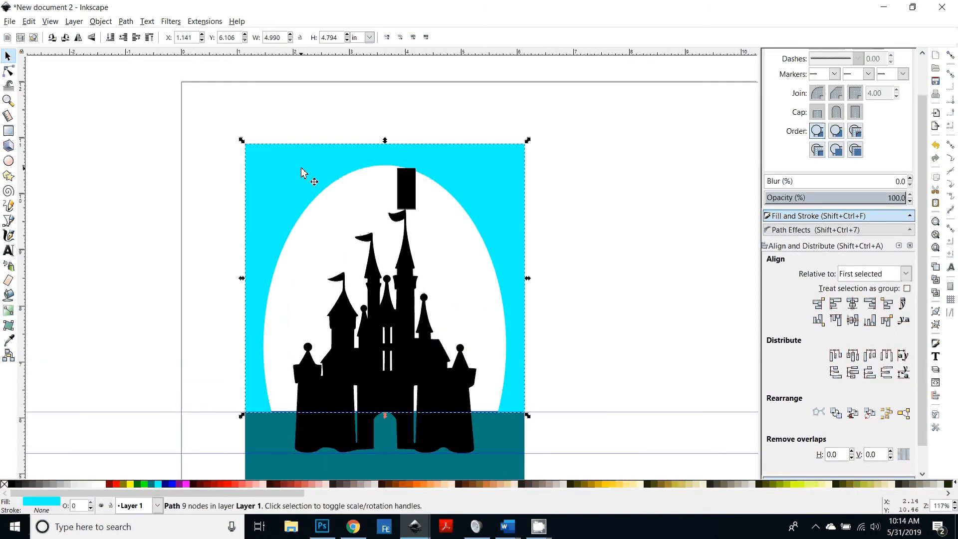
scroll(619, 343, down, 6)
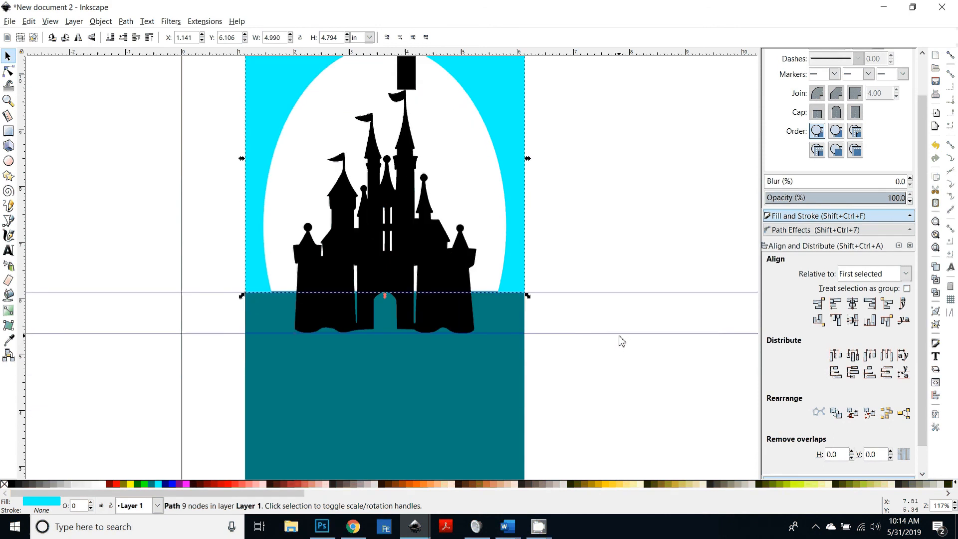
scroll(621, 342, up, 4)
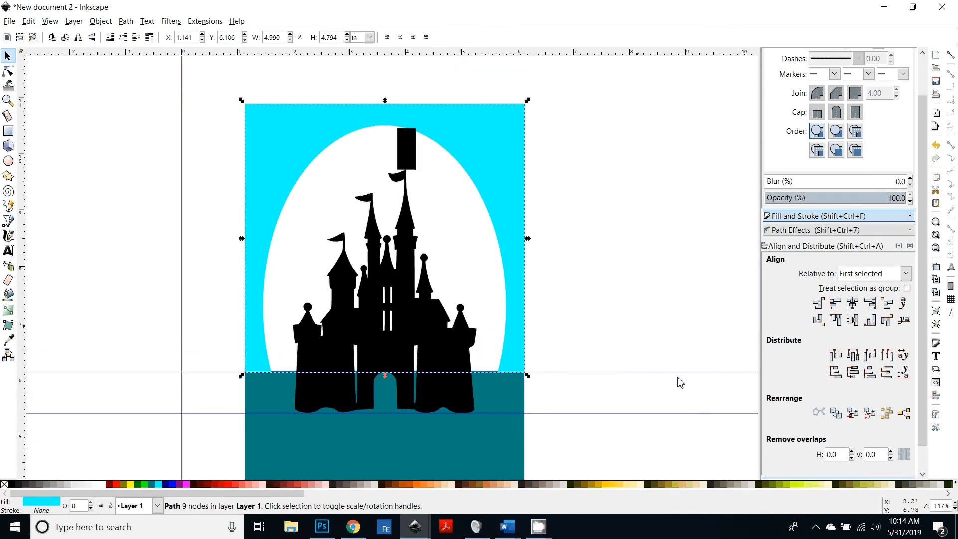
scroll(680, 382, down, 3)
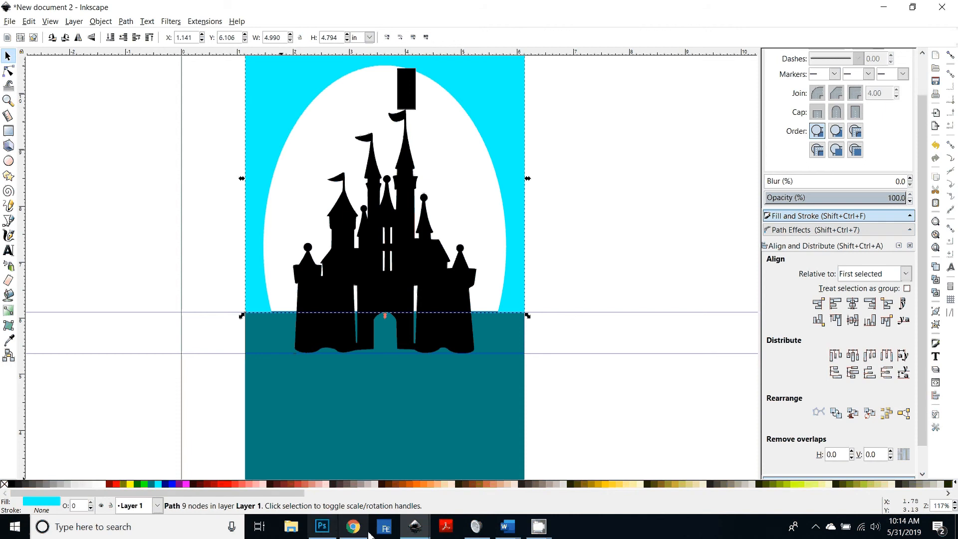
mouse_move(415, 527)
click(341, 498)
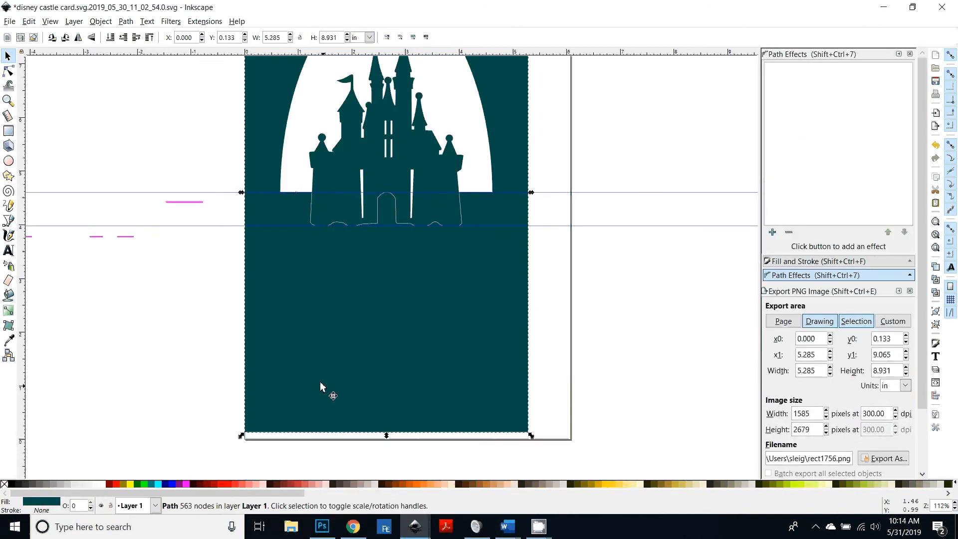
key(plus)
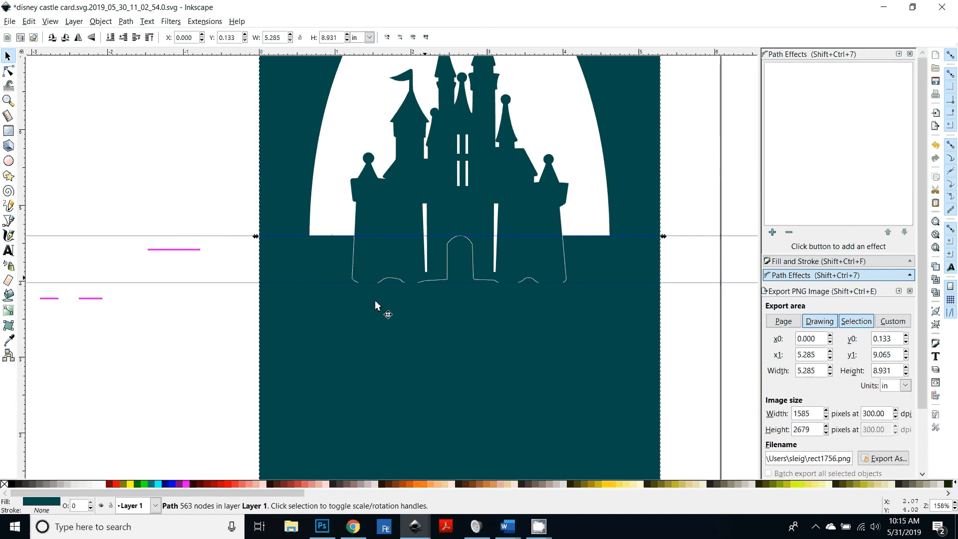
click(415, 527)
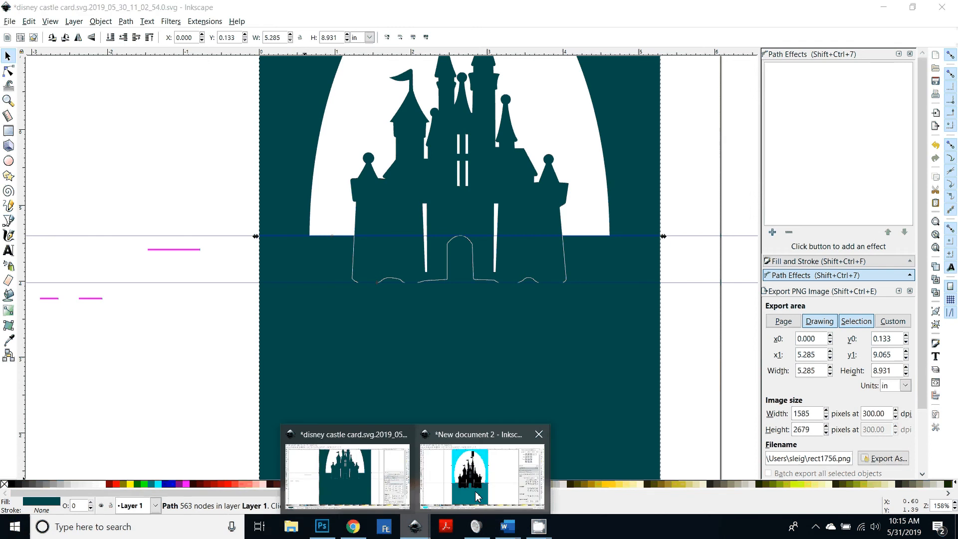
click(477, 495)
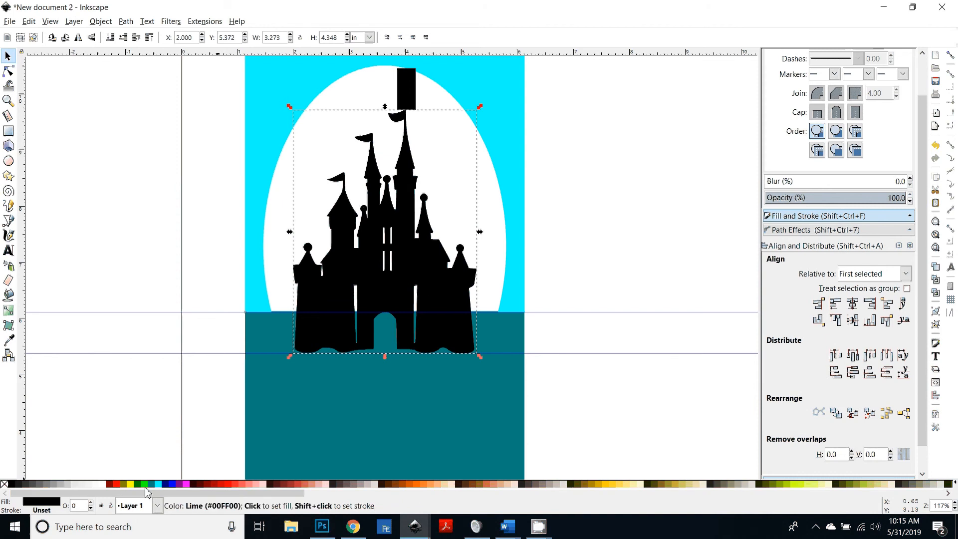
Step: Give the castle a lime stroke and set its stroke width to 1 px
key(shift)
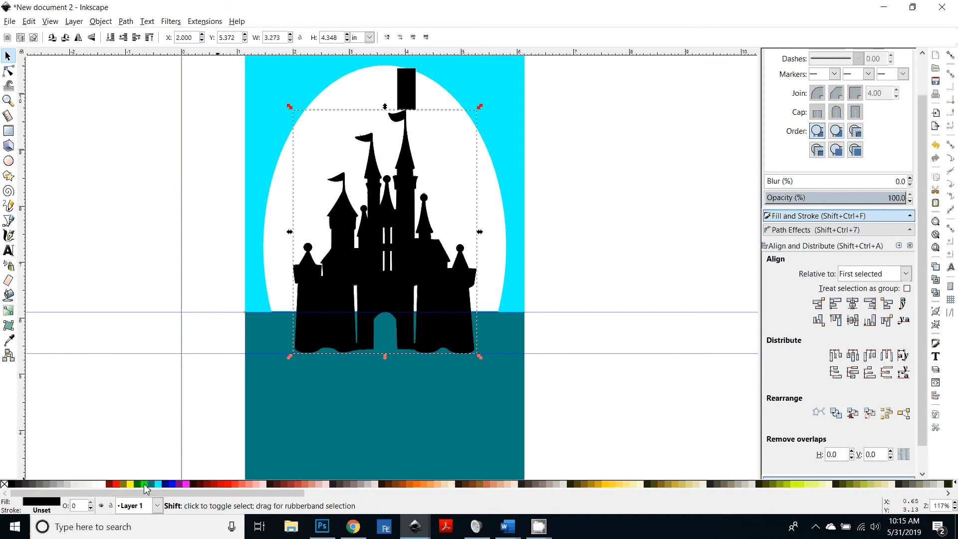
shift+click(144, 484)
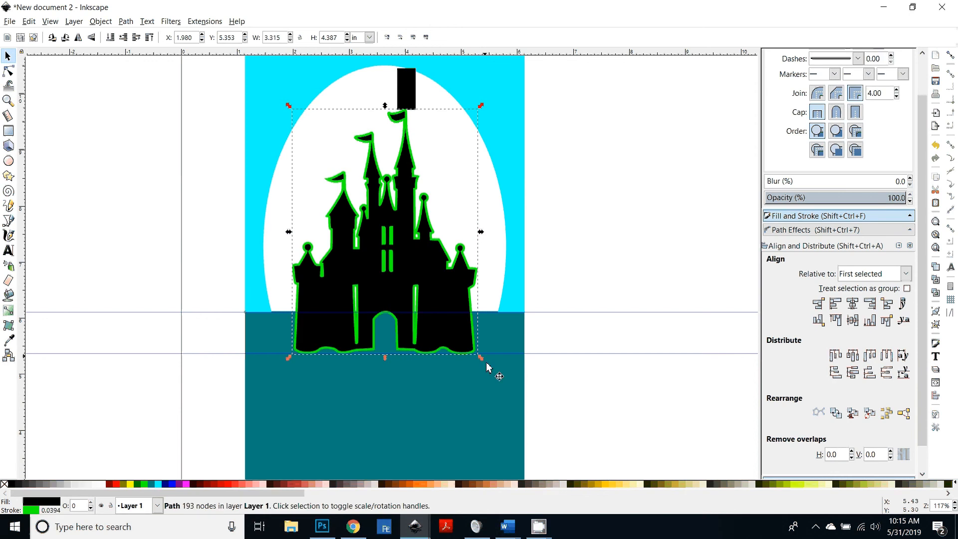
key(plus)
key(plus)
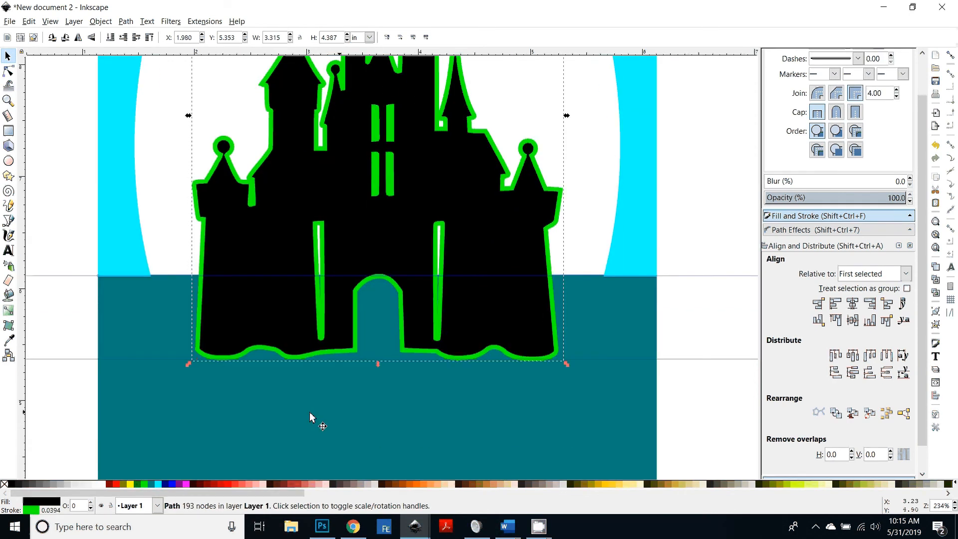
scroll(717, 339, up, 3)
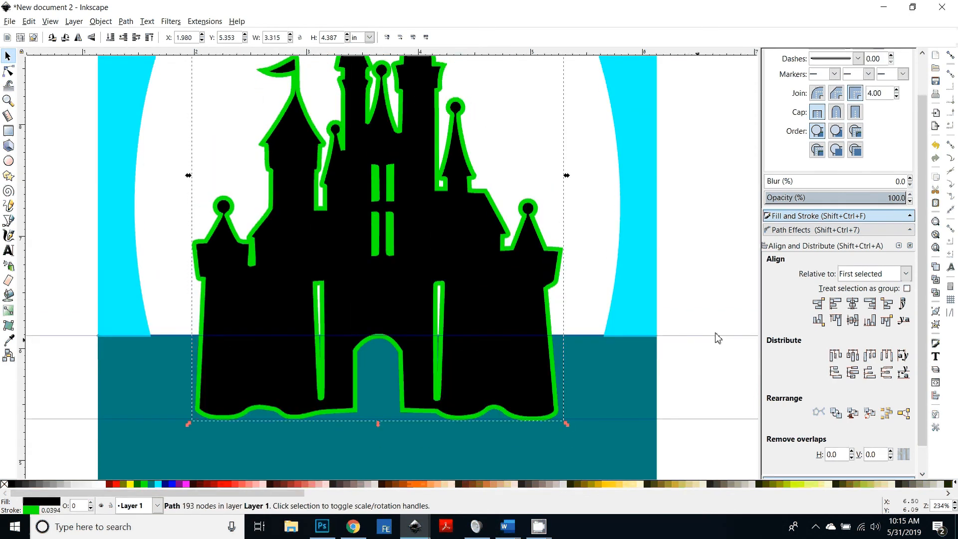
drag(922, 166, 923, 75)
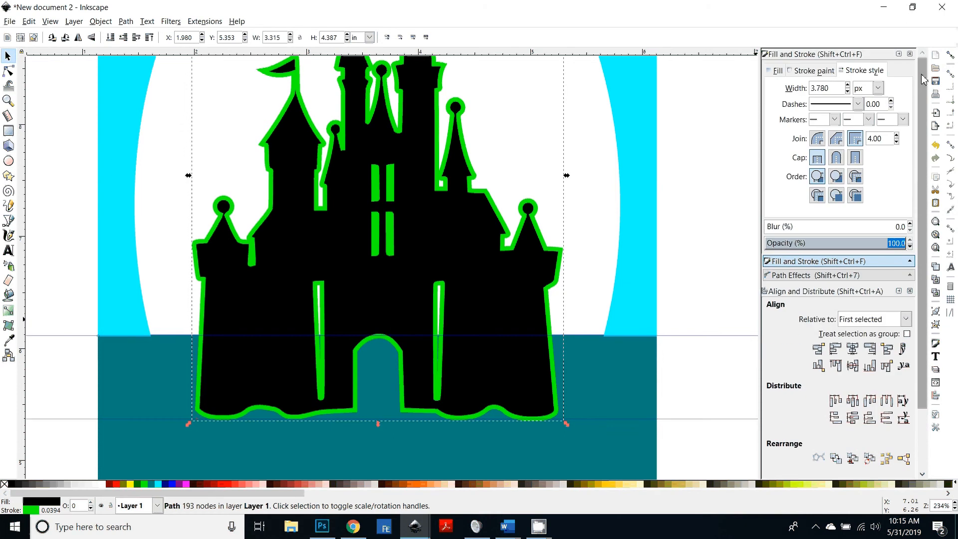
click(826, 89)
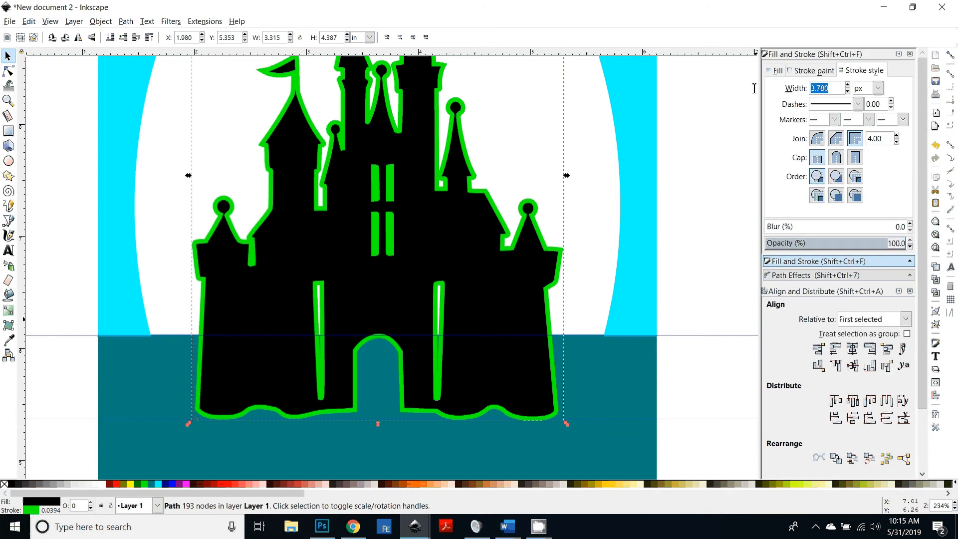
text(1)
key(Return)
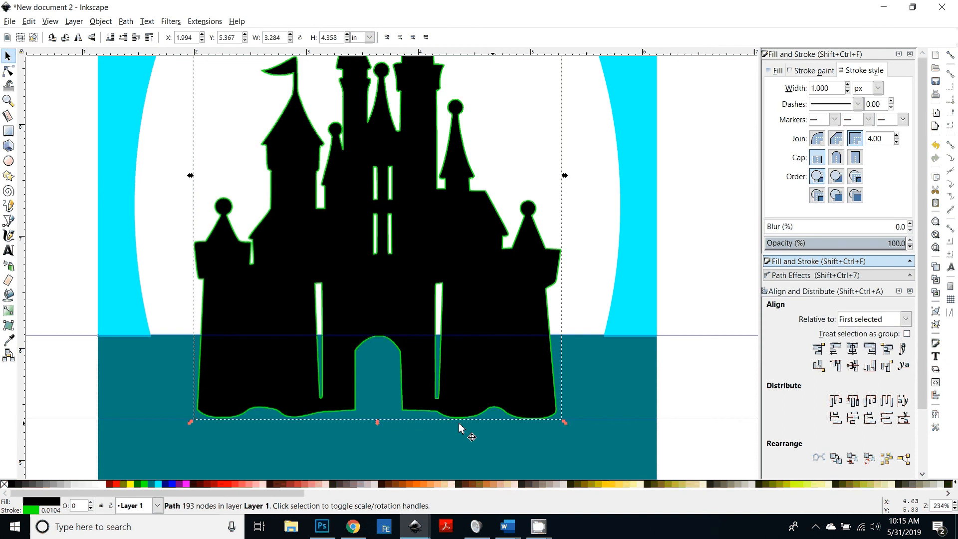
Step: Duplicate the castle and move the copy down and to the right
key(ctrl+d)
drag(229, 343, 386, 368)
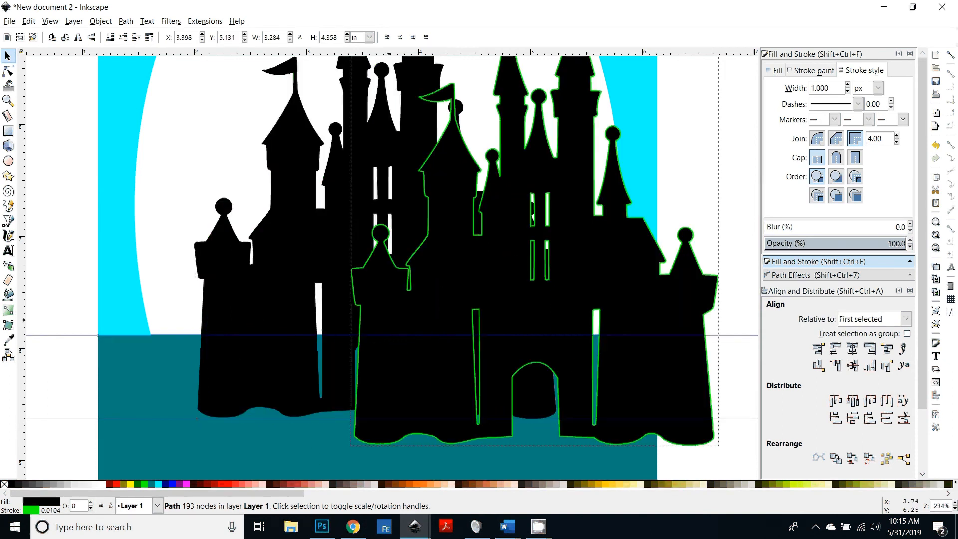
Step: Convert the castle copy's lime stroke into a path and subtract that outline from the teal ground rectangle
key(ctrl+z)
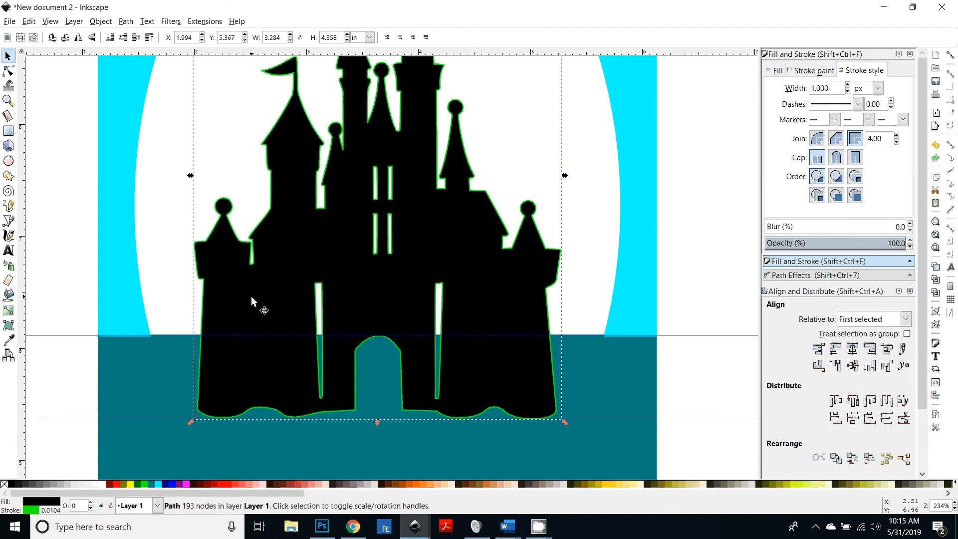
click(126, 21)
click(141, 48)
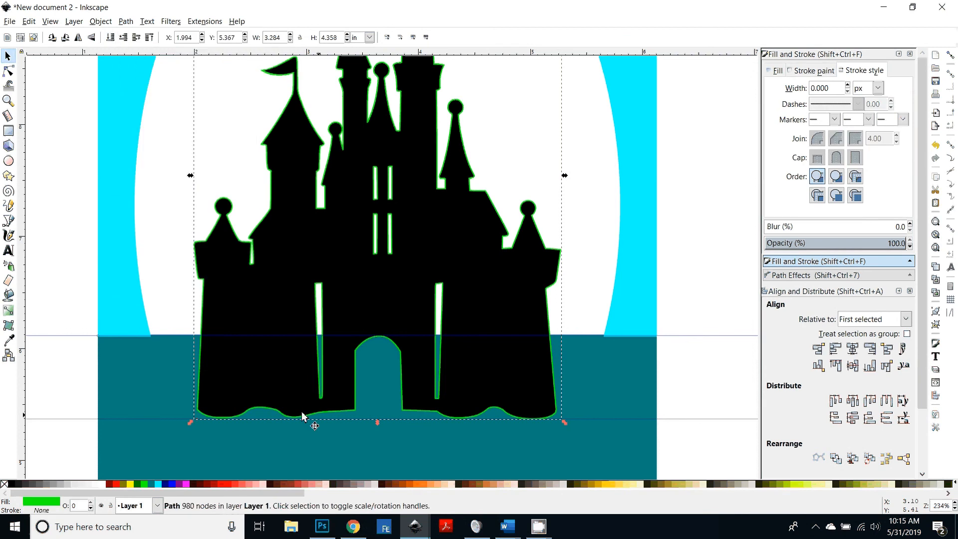
drag(217, 421, 70, 468)
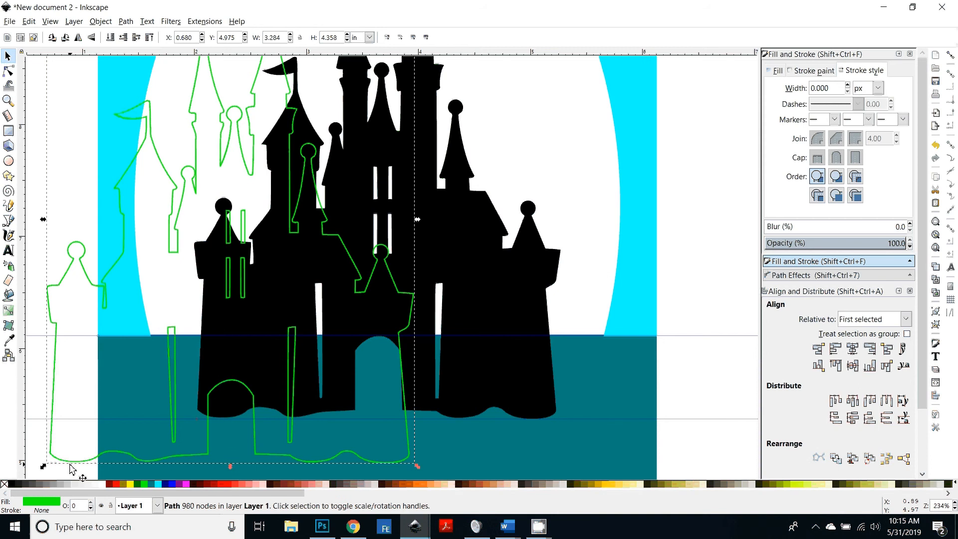
key(ctrl+z)
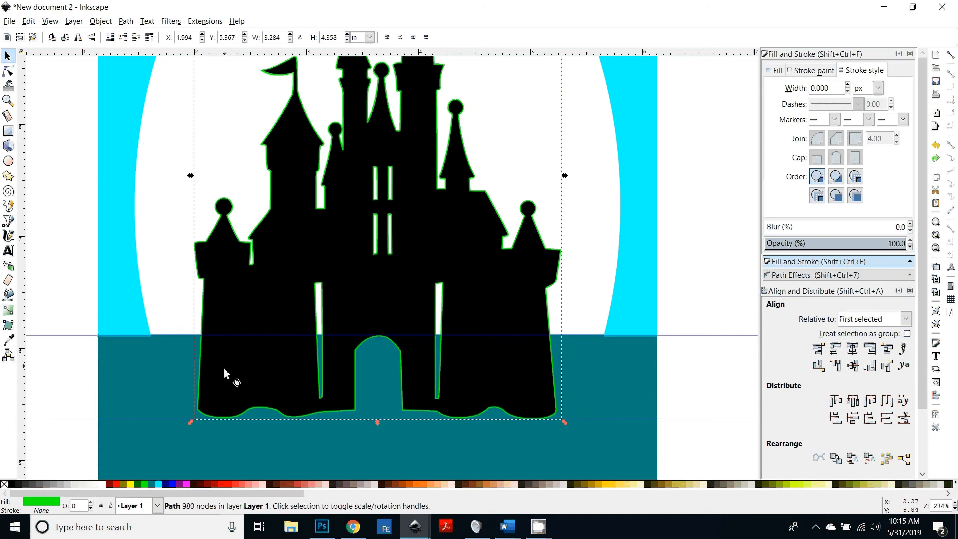
shift+click(265, 417)
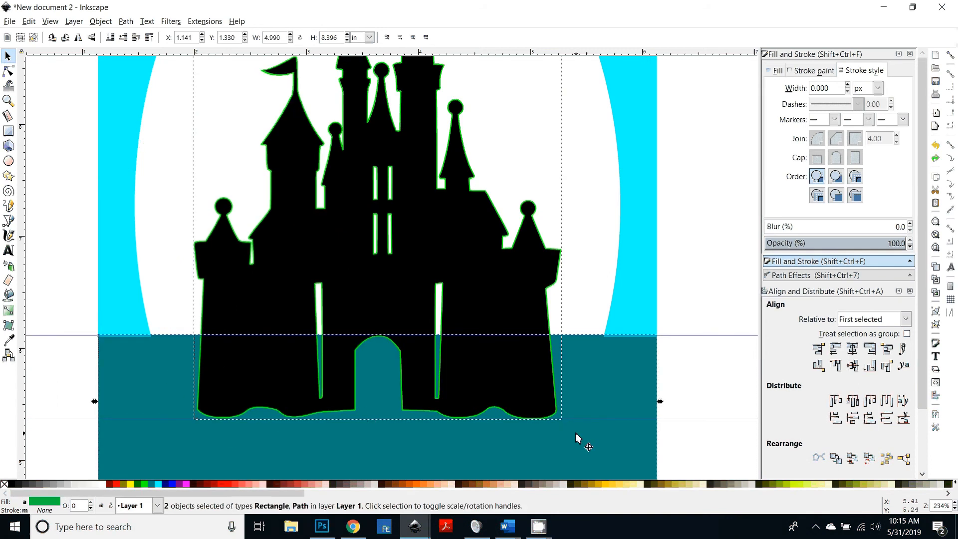
key(ctrl+minus)
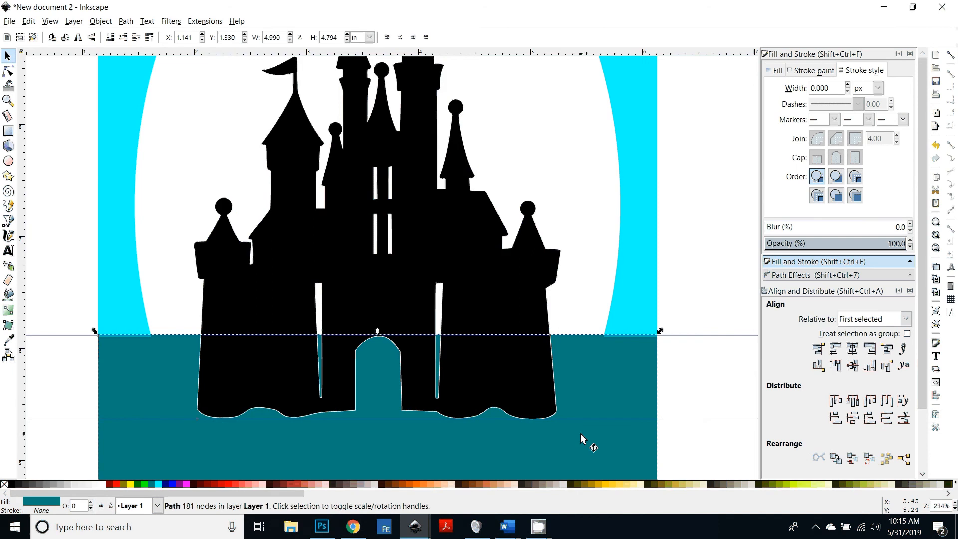
Step: Shift the teal ground aside temporarily to inspect the castle outline cut into it
key(minus)
key(minus)
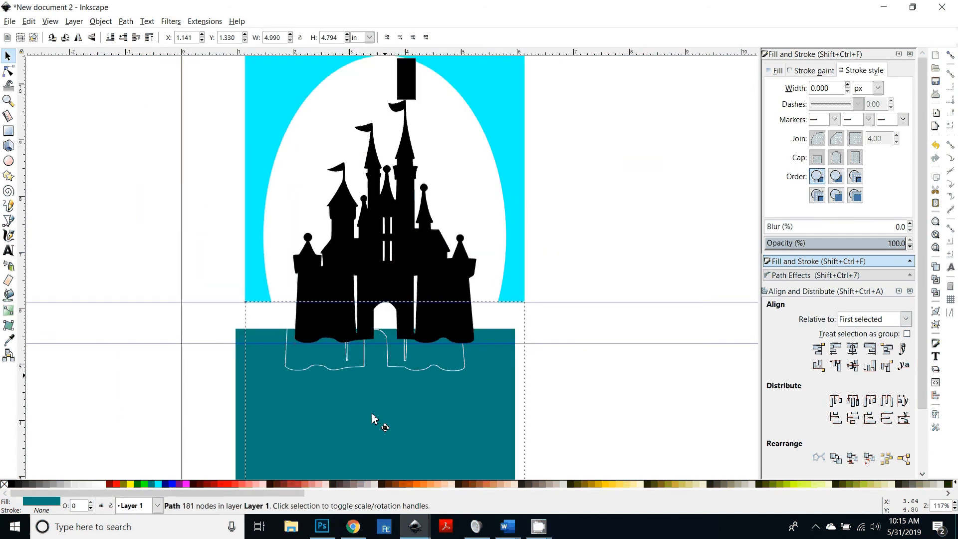
drag(372, 414, 334, 422)
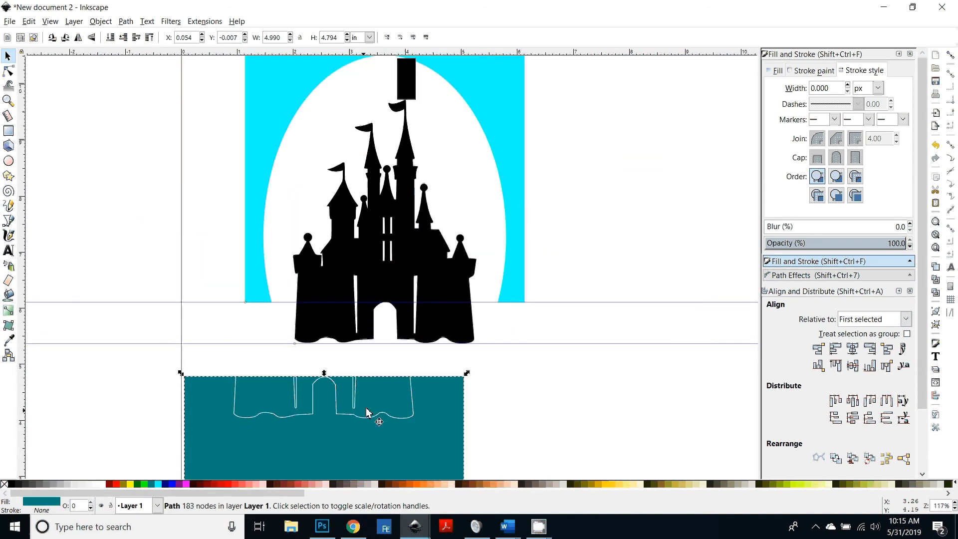
drag(380, 402, 440, 327)
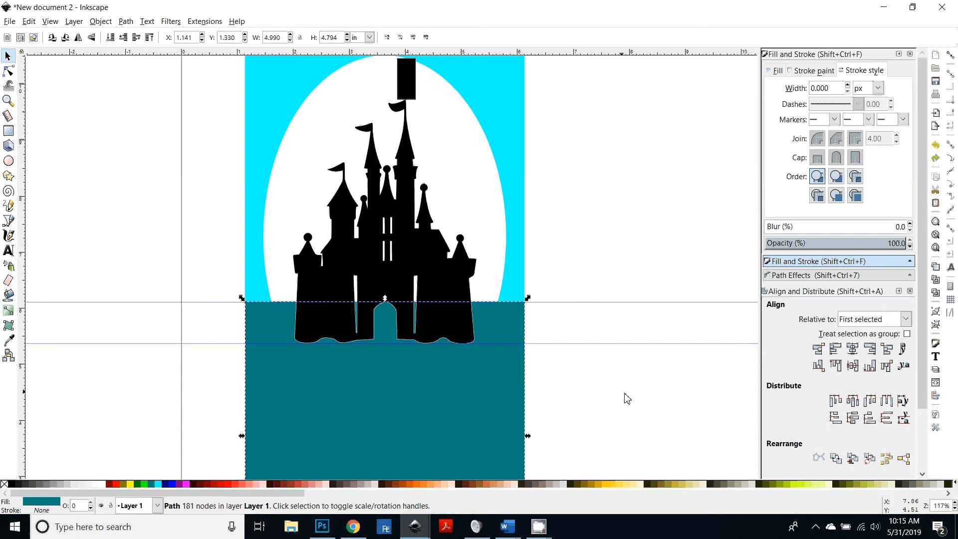
click(624, 398)
click(425, 256)
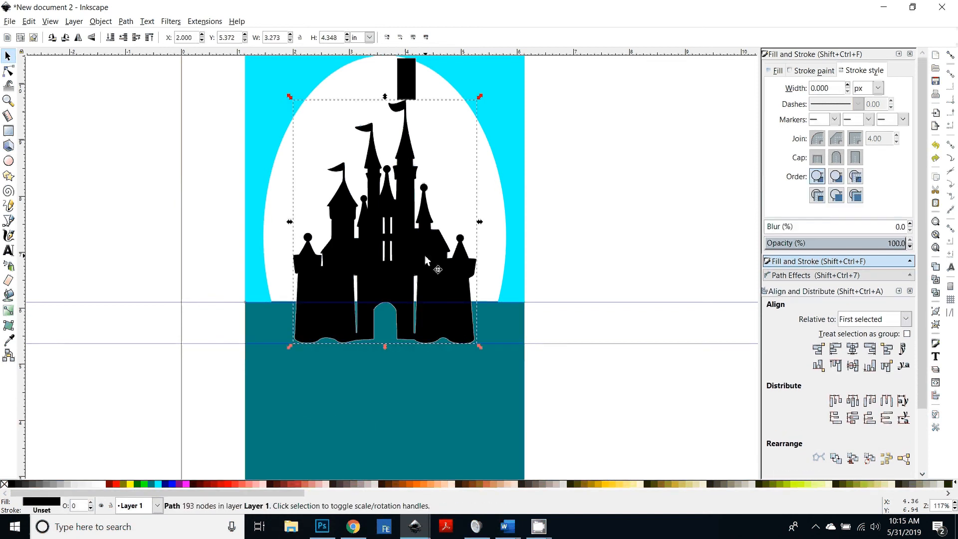
drag(460, 411, 331, 441)
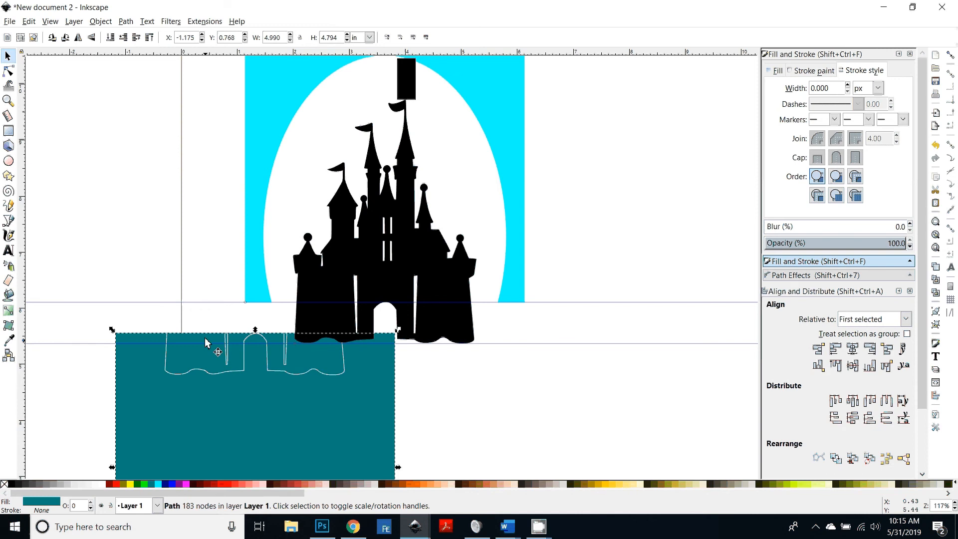
click(279, 377)
drag(194, 358, 323, 327)
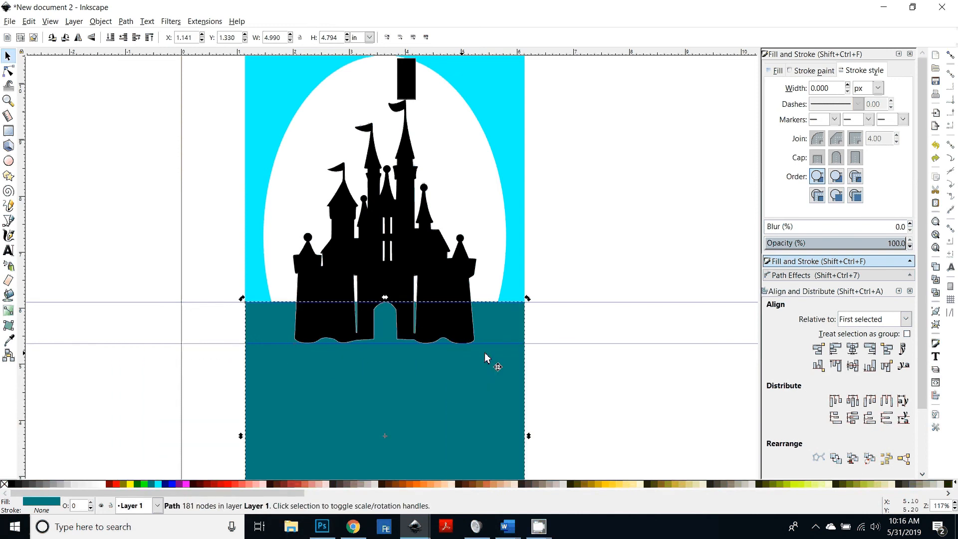
key(Escape)
Step: Simplify the castle silhouette and the teal ground path
click(441, 279)
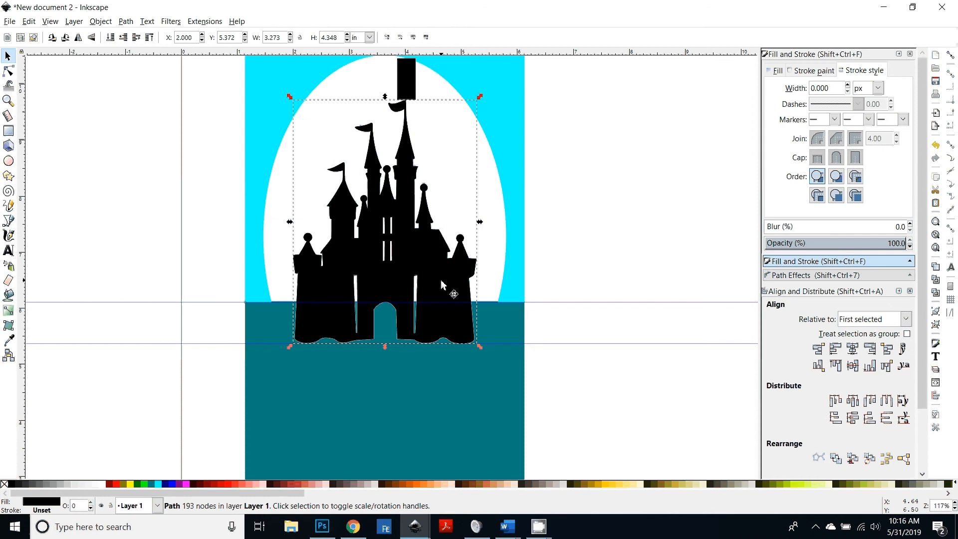
key(ctrl+l)
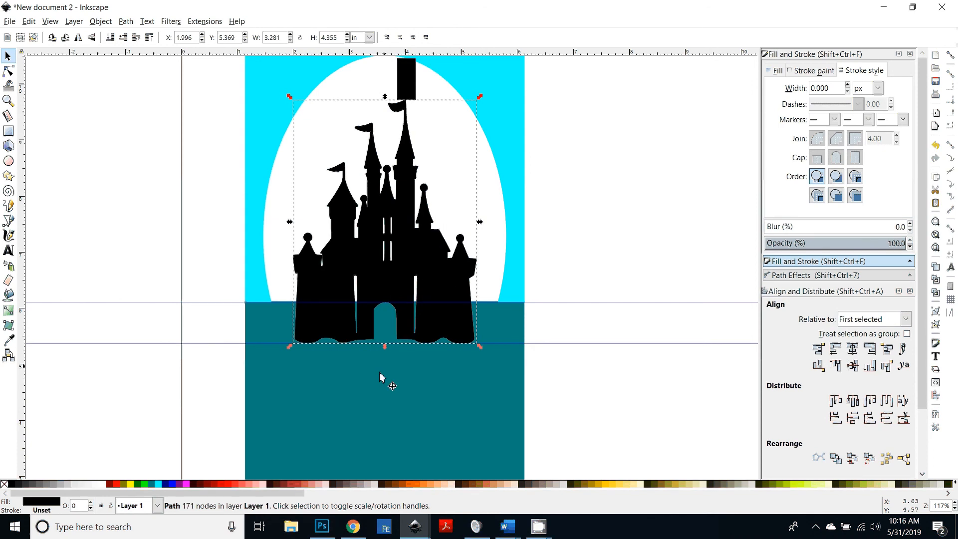
shift+click(345, 406)
key(ctrl+minus)
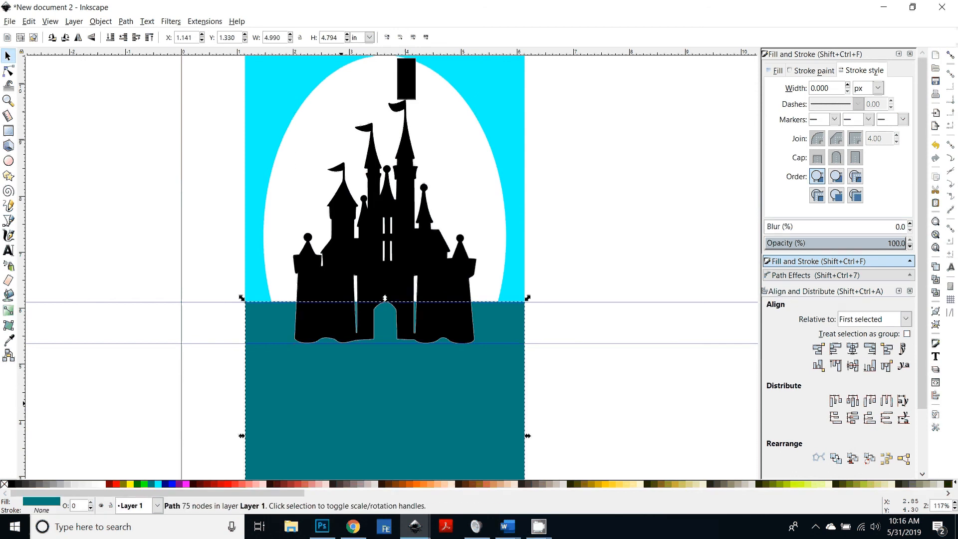
Step: Delete the nodes of the two narrow slit notches from the castle outline cut in the teal ground
drag(437, 391, 456, 409)
scroll(454, 407, up, 1)
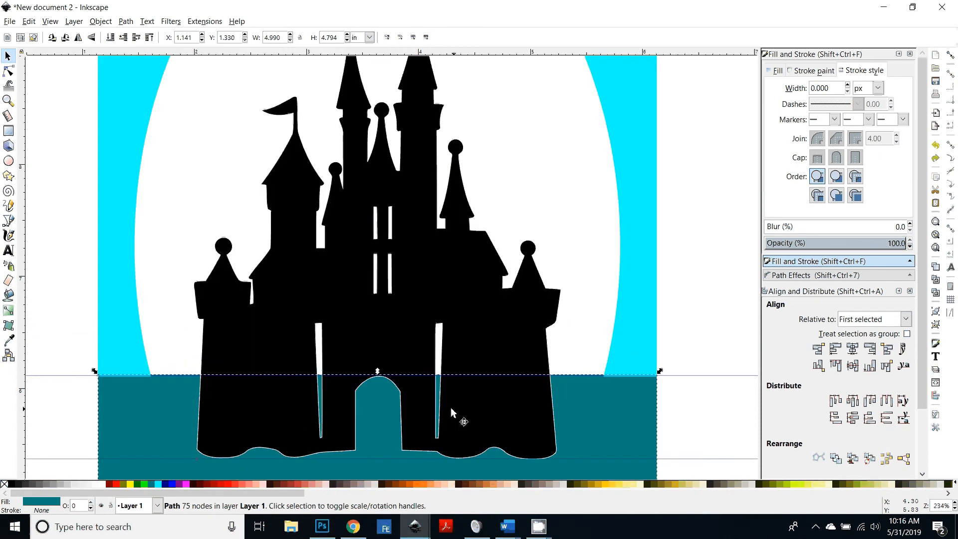
scroll(294, 304, up, 1)
key(plus)
key(plus)
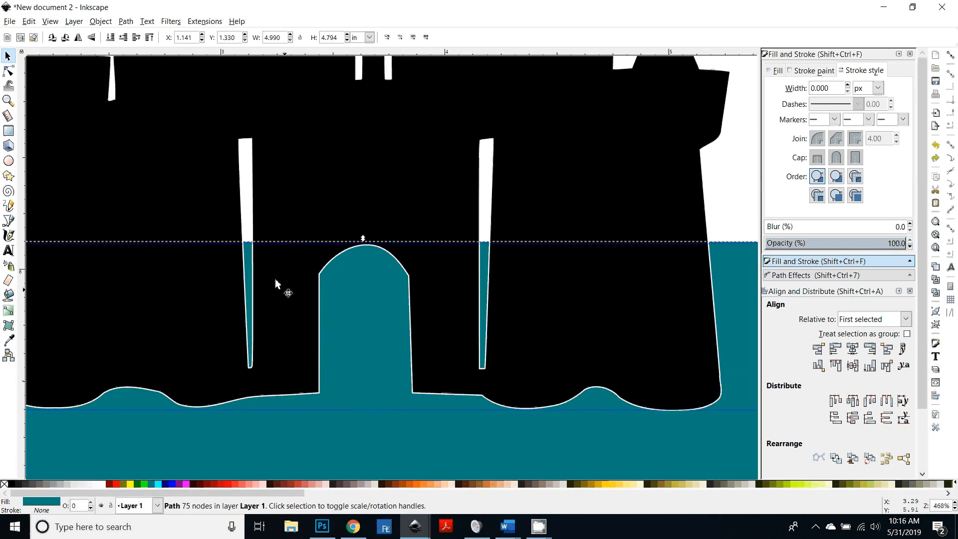
double_click(449, 400)
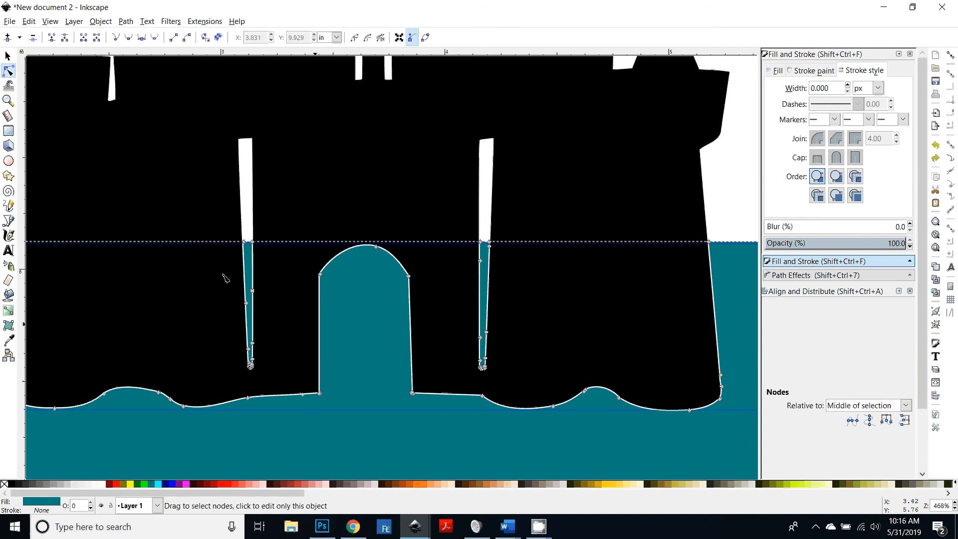
drag(208, 217, 287, 381)
key(Delete)
drag(455, 212, 520, 368)
key(Delete)
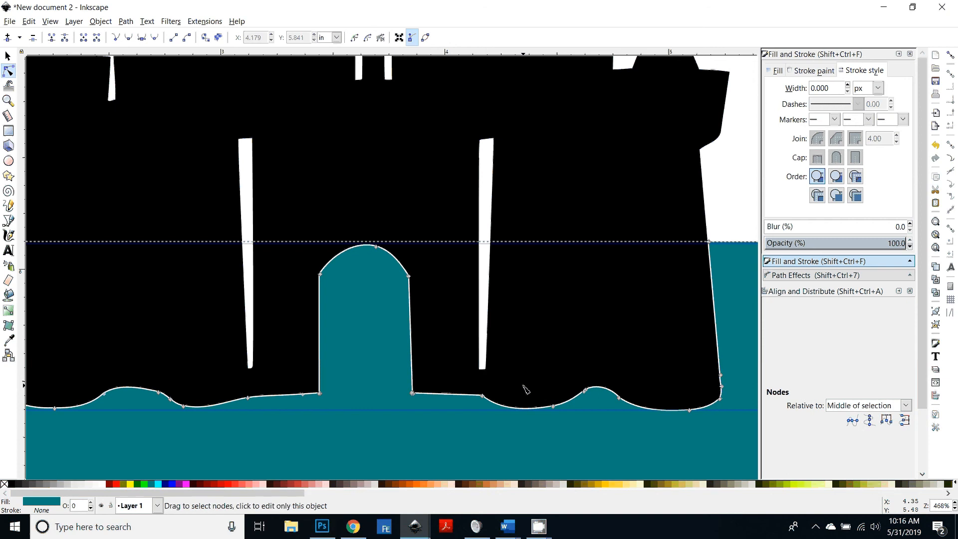
key(5)
key(s)
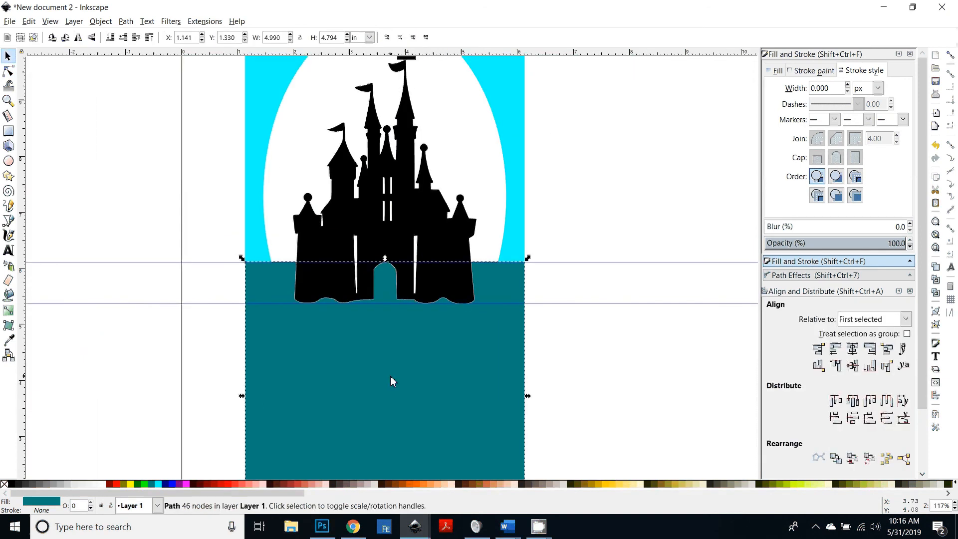
drag(399, 375, 223, 384)
key(ctrl+z)
scroll(570, 350, up, 4)
scroll(571, 349, up, 2)
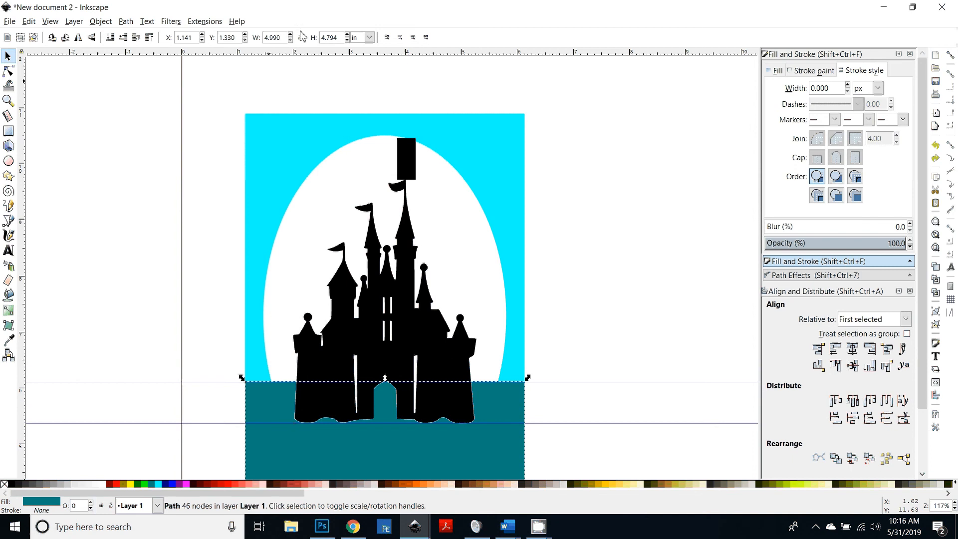
Step: Narrow the black rectangle above the tallest spire to about 0.153 in and stretch it to about 0.993 in tall
click(412, 175)
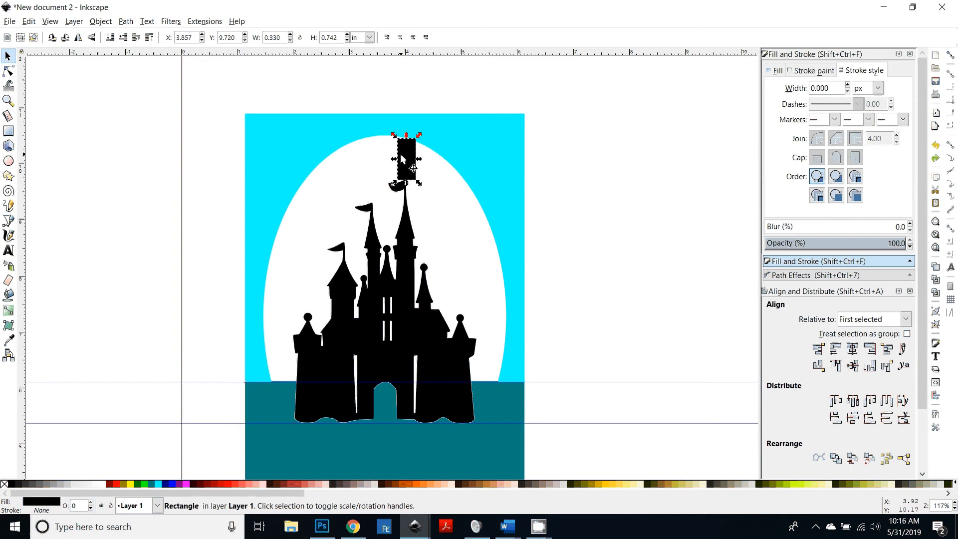
key(plus)
key(plus)
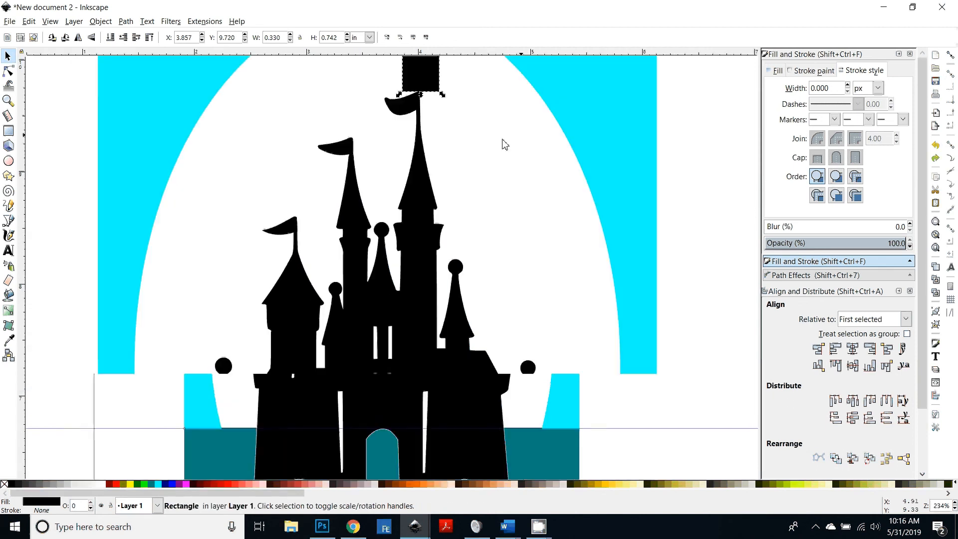
scroll(494, 317, up, 3)
scroll(486, 260, up, 5)
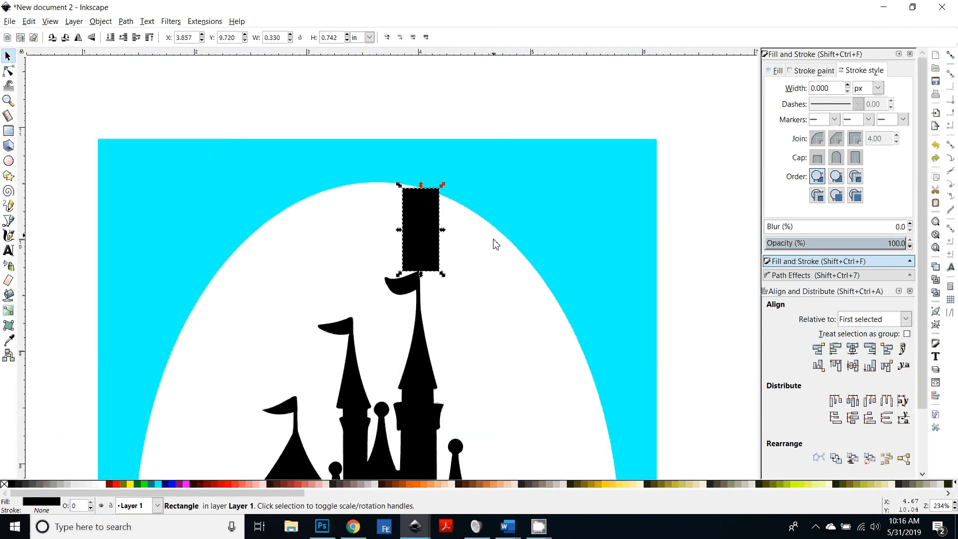
key(plus)
key(plus)
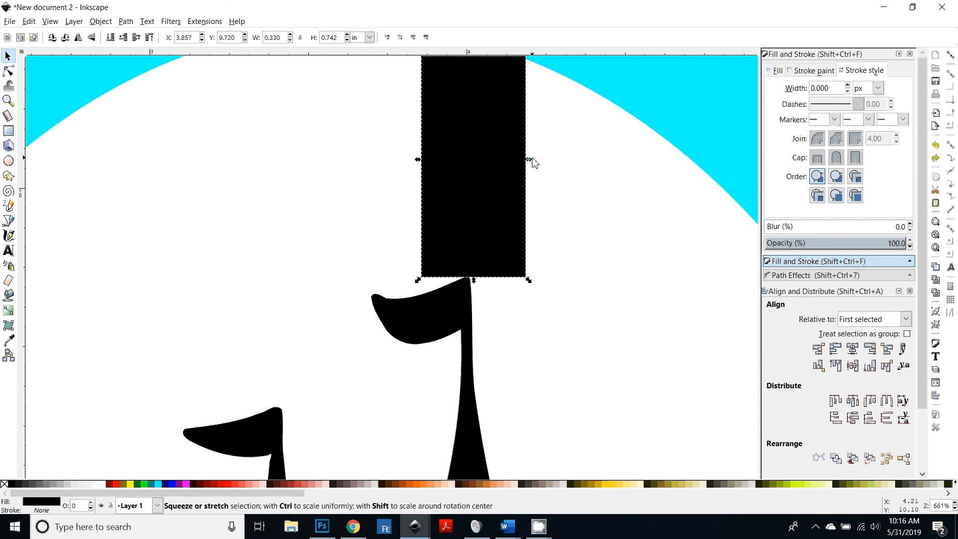
drag(530, 167, 471, 165)
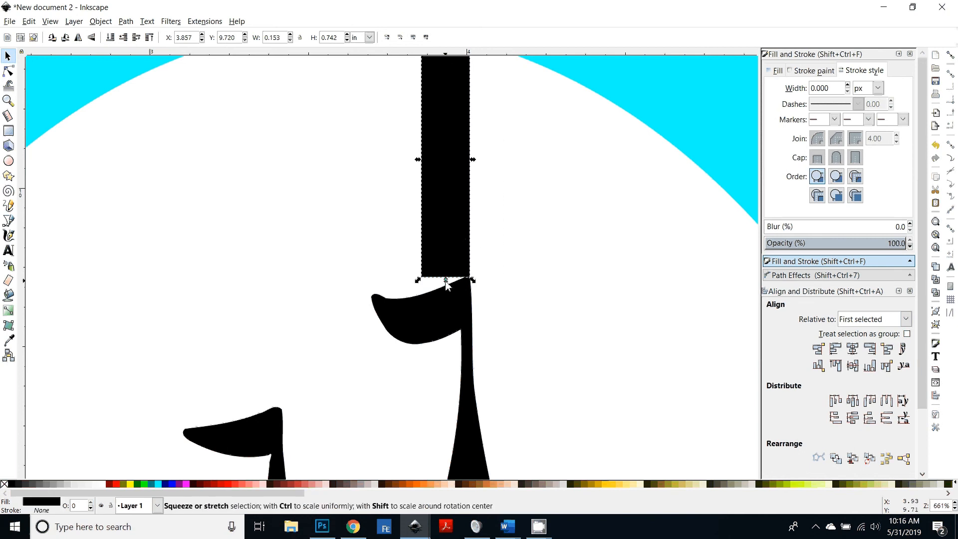
drag(446, 283, 445, 319)
scroll(531, 325, up, 5)
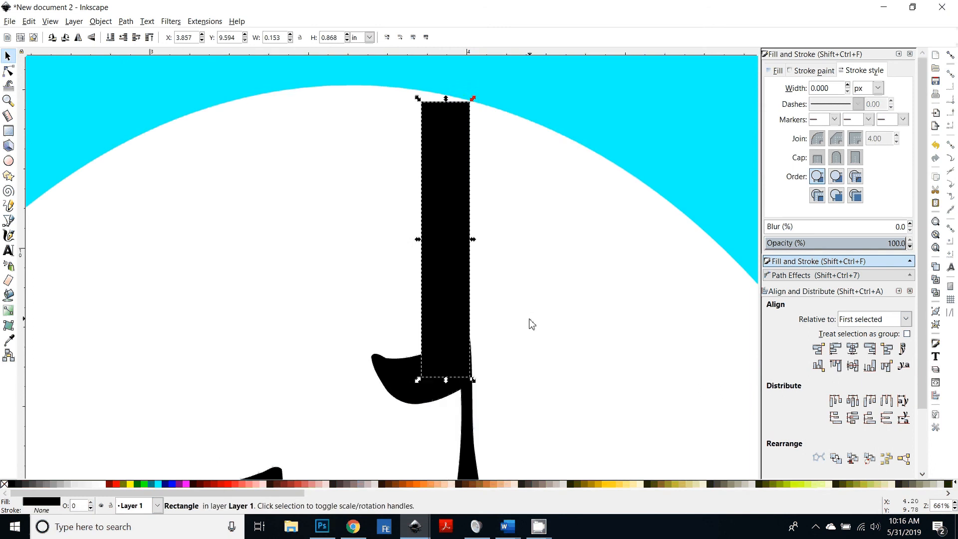
drag(446, 159, 445, 121)
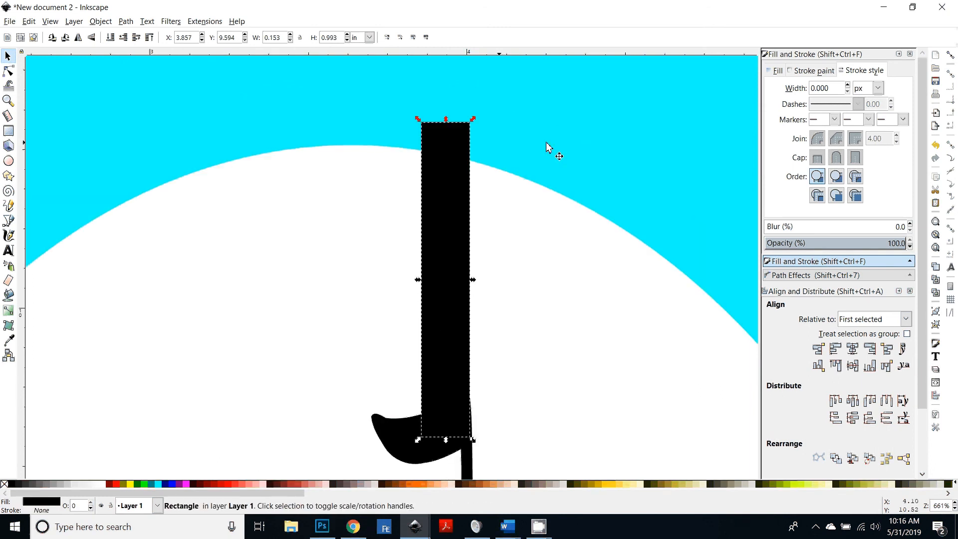
Step: Select all the background, castle and rectangle pieces and combine them into a single path
key(minus)
key(minus)
key(minus)
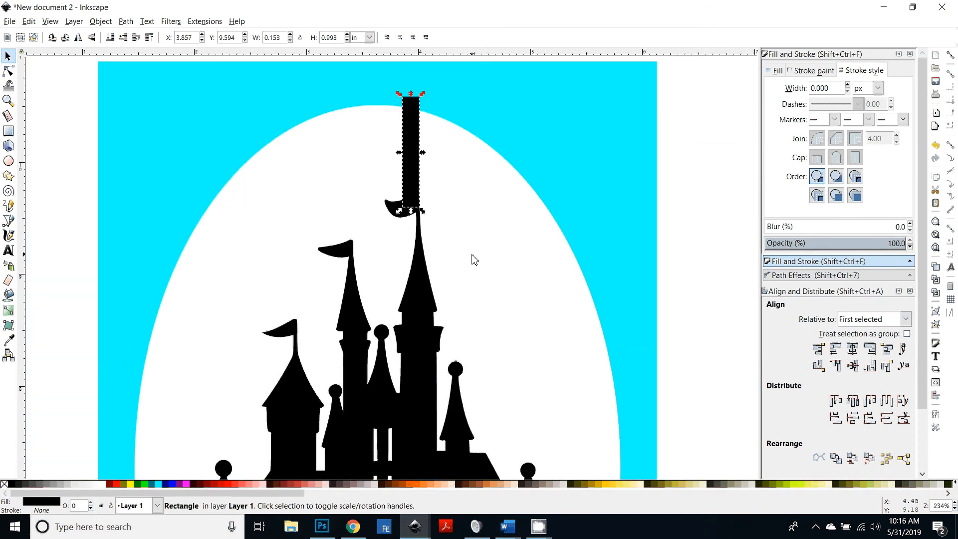
key(minus)
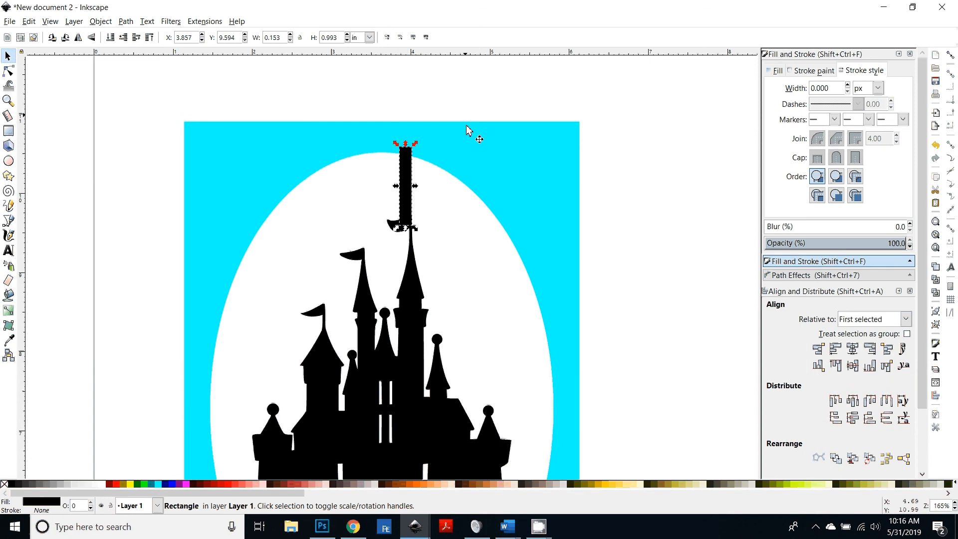
key(minus)
scroll(594, 327, down, 3)
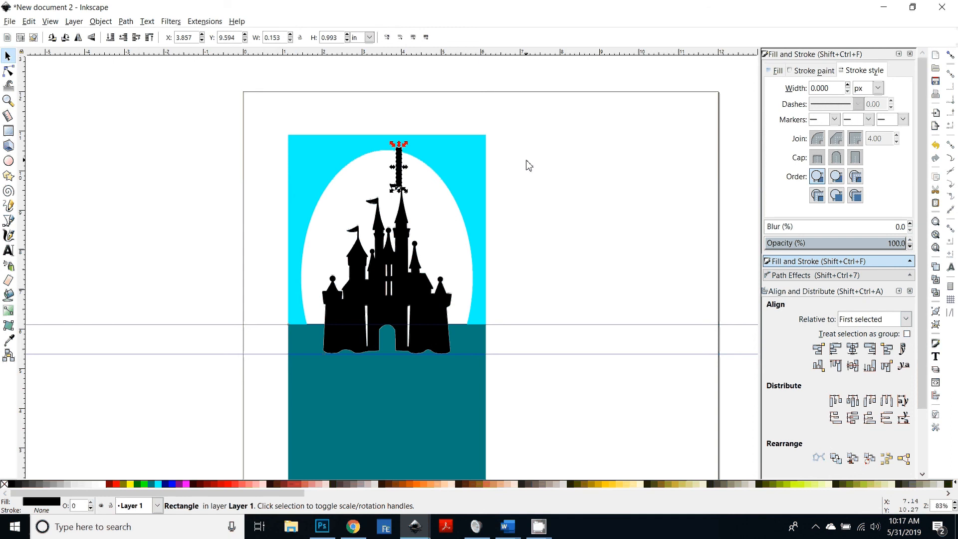
key(ctrl+a)
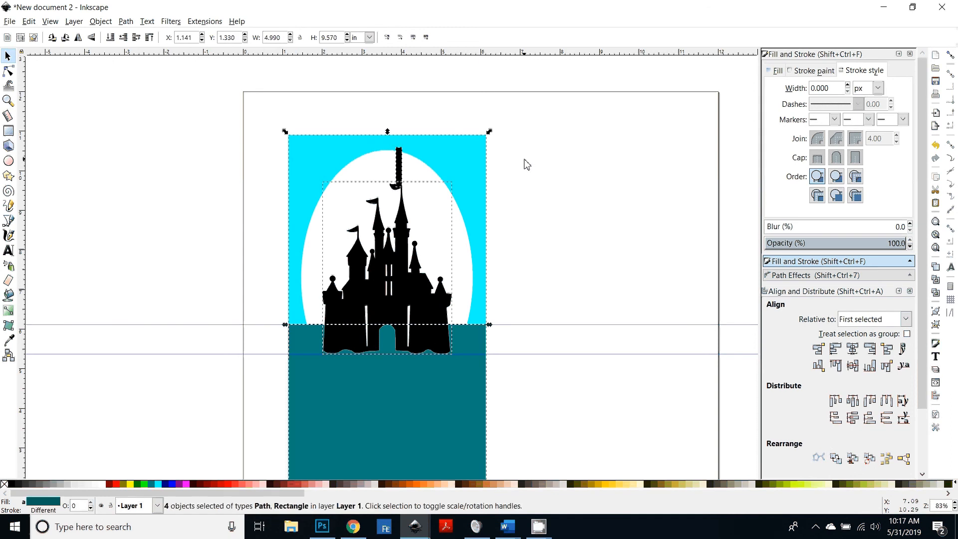
key(ctrl)
key(ctrl+k)
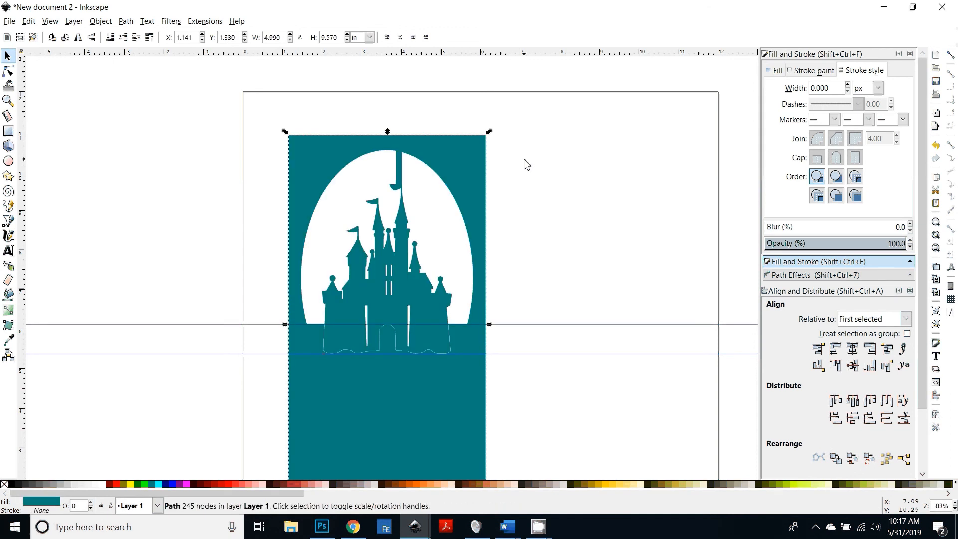
scroll(499, 393, down, 1)
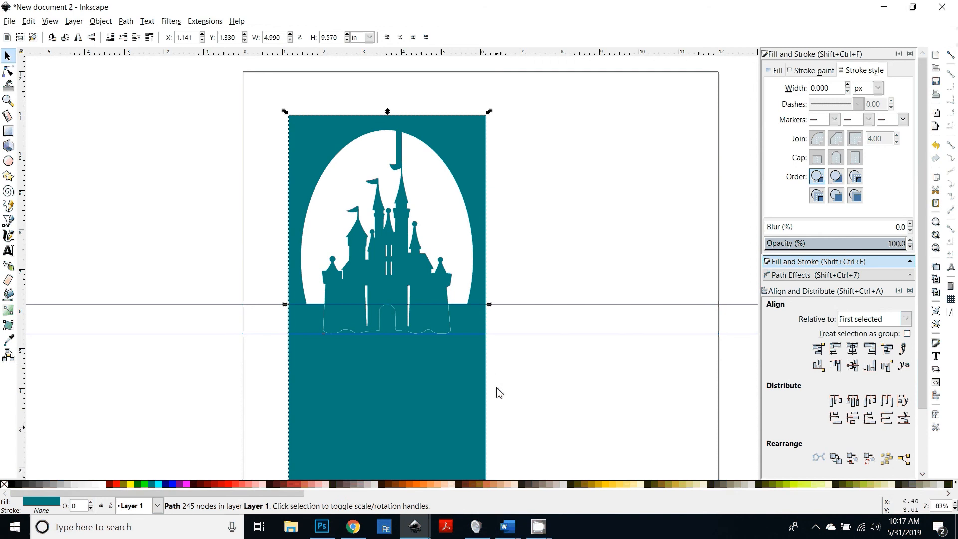
key(plus)
key(minus)
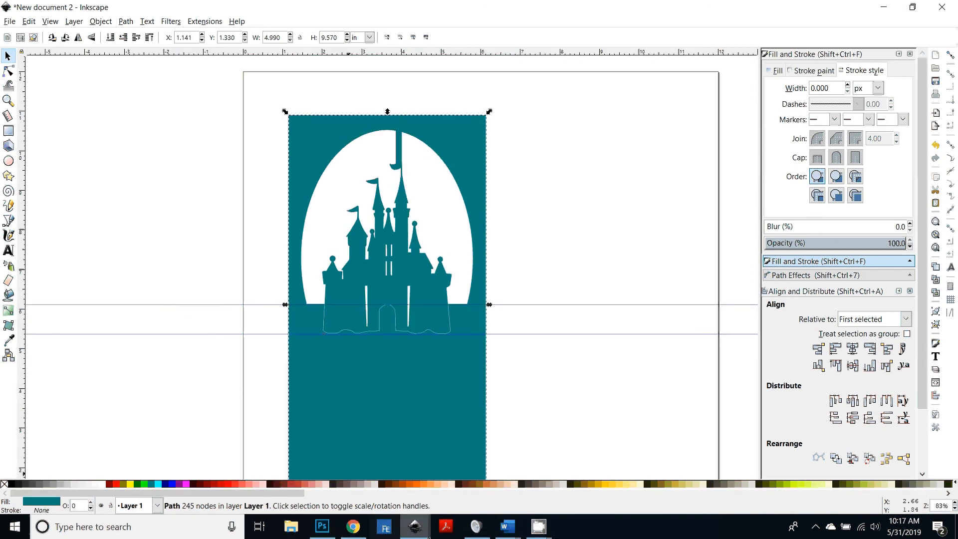
Step: Compare the design with the finished castle card file and the photo of the assembled pop-up card
mouse_move(415, 526)
click(342, 479)
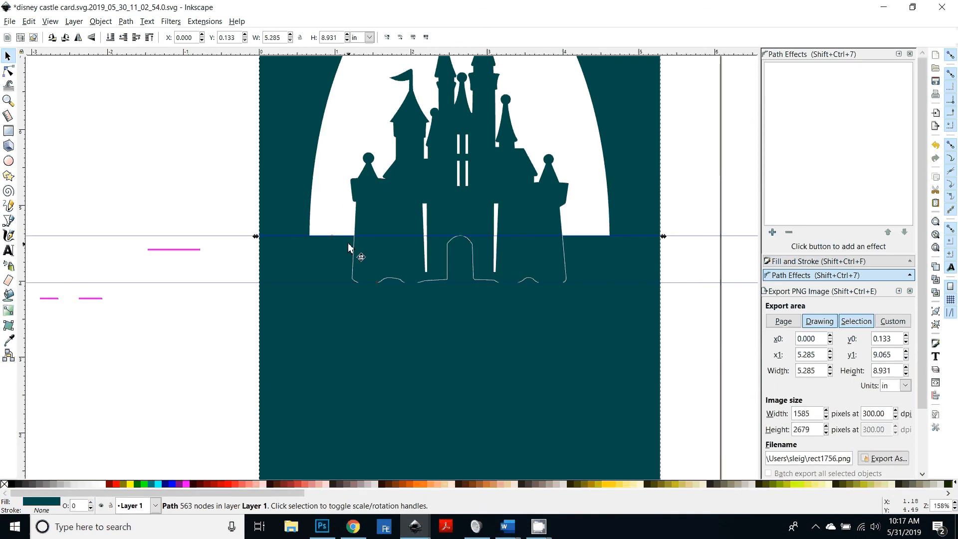
click(320, 532)
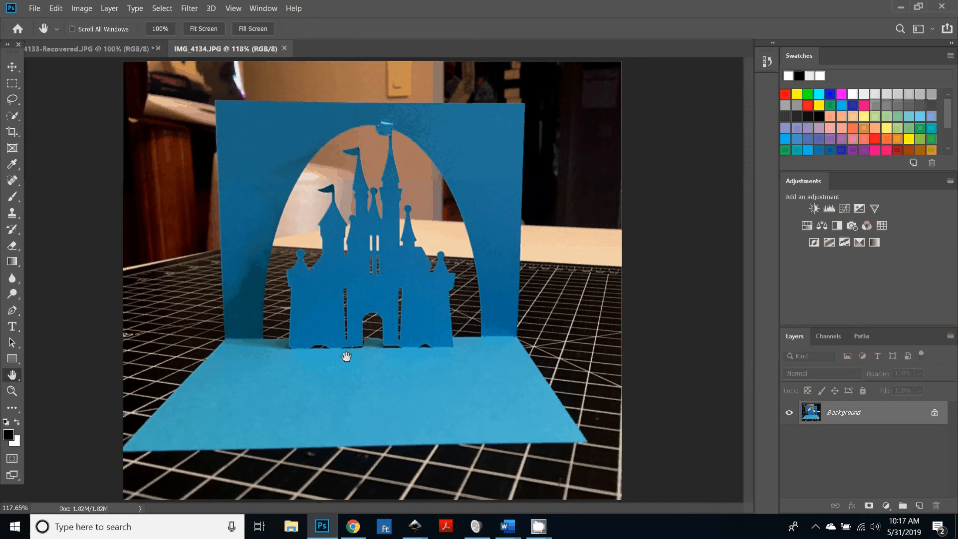
click(405, 524)
ctrl+scroll(491, 409, up, 3)
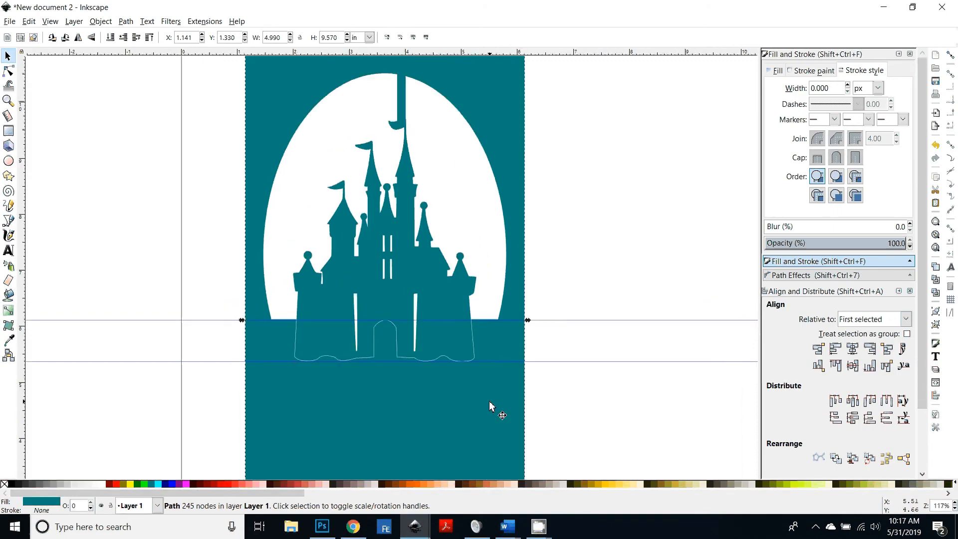
ctrl+scroll(491, 405, up, 1)
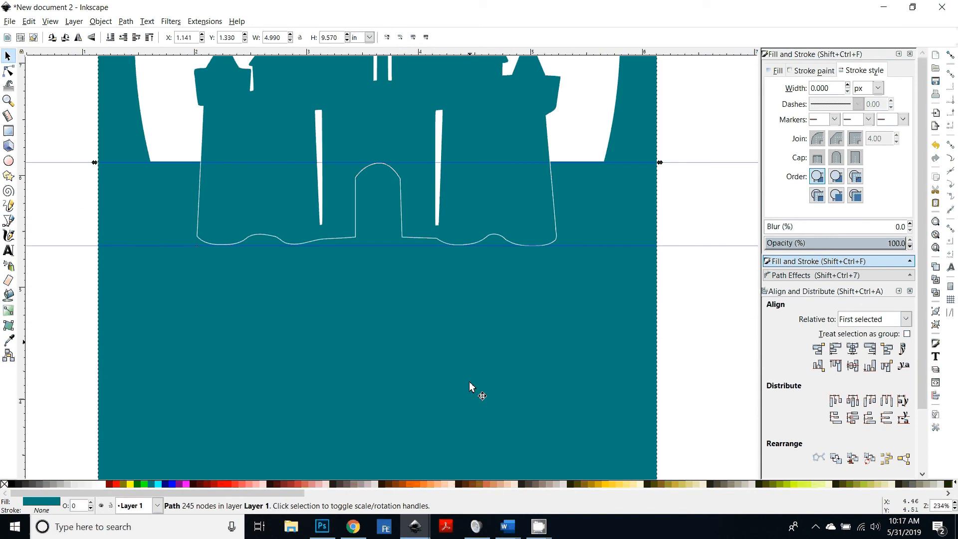
Step: Draw a rectangle about 4.13 in by 0.63 in across the castle's base and union it with the background path
click(8, 130)
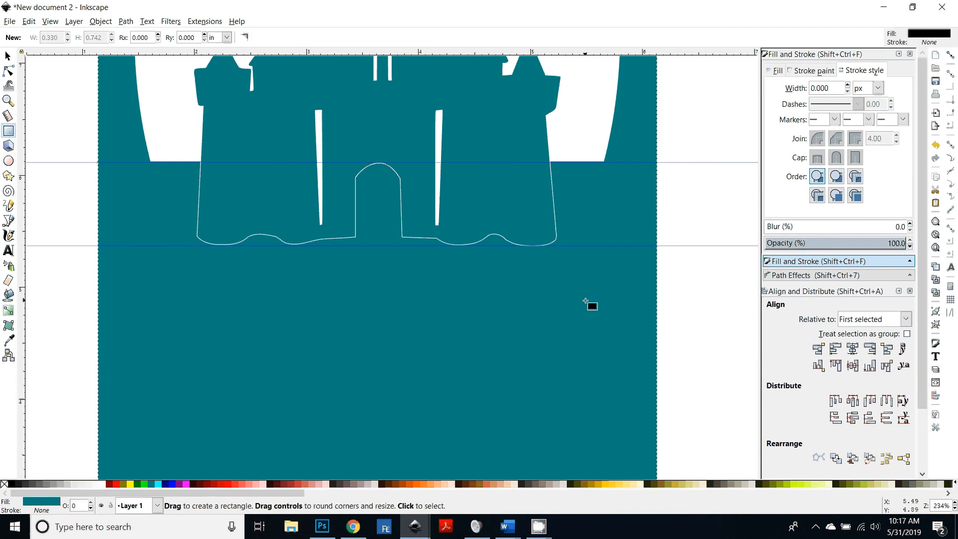
drag(614, 314, 152, 243)
key(s)
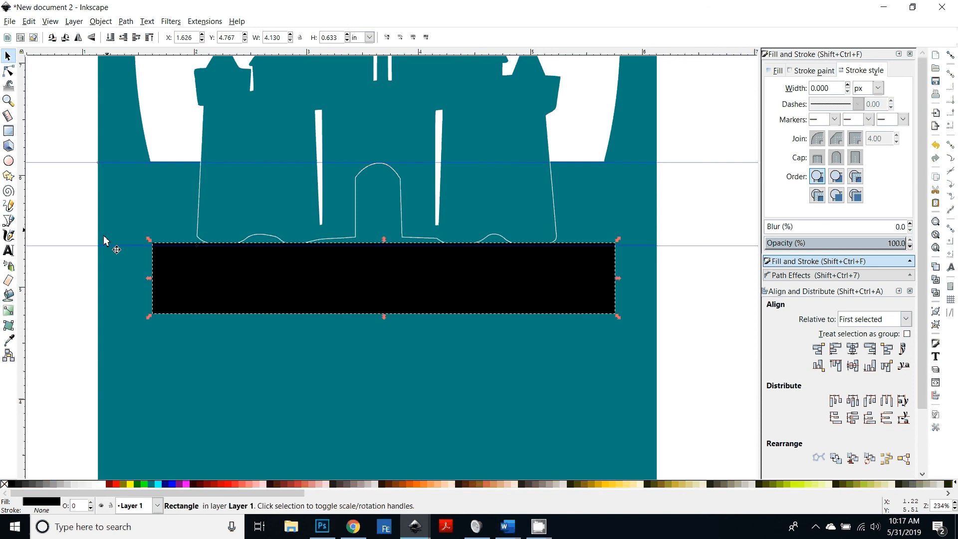
shift+click(127, 207)
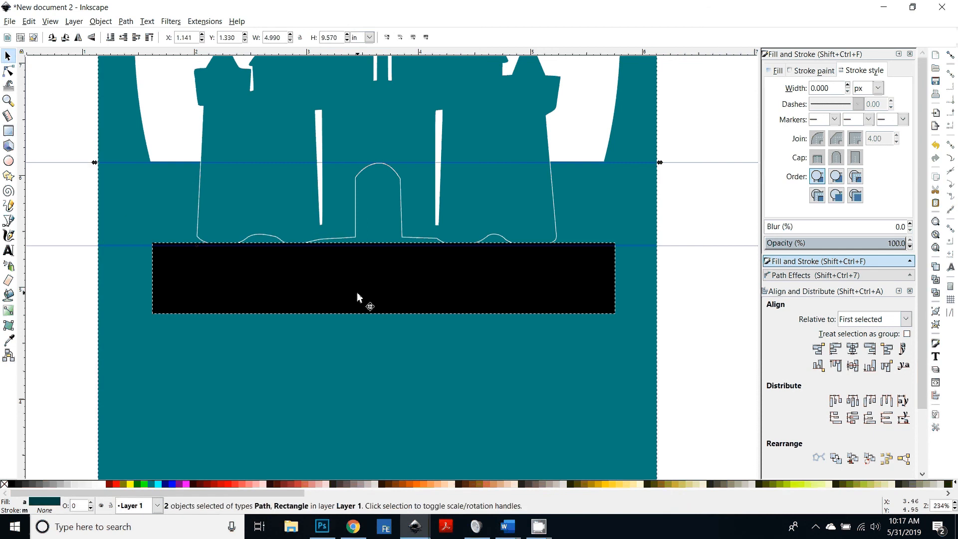
key(ctrl+plus)
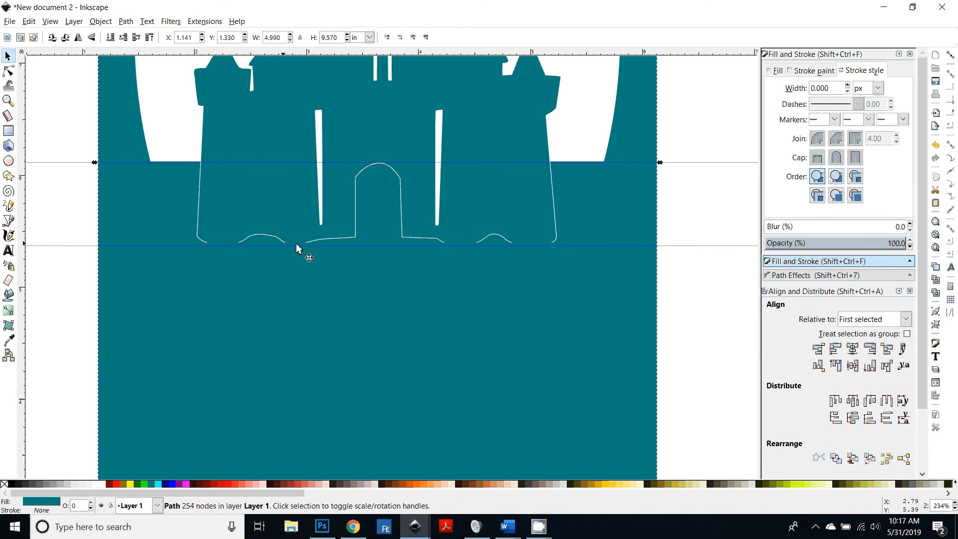
Step: Zoom into the castle's base and doorway in the photo of the assembled pop-up card
click(322, 528)
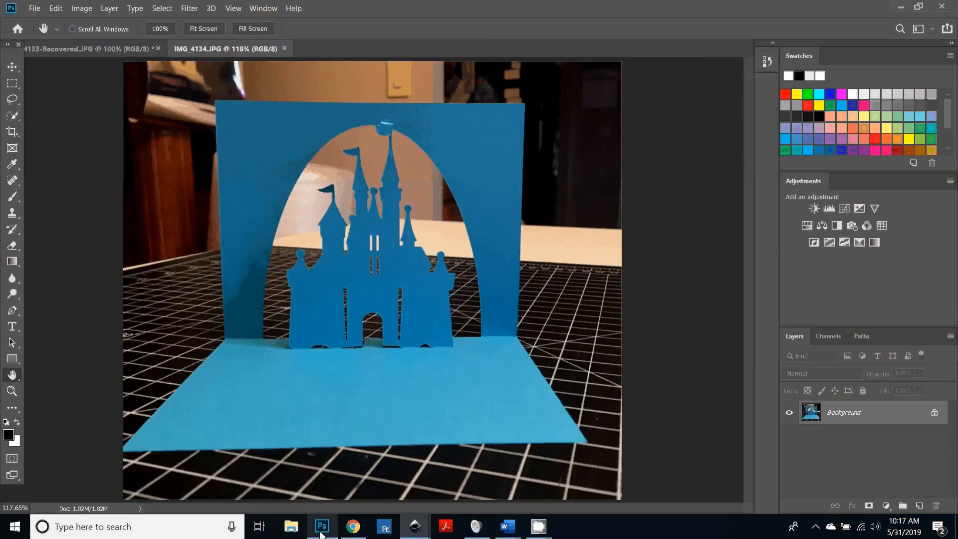
click(12, 390)
drag(375, 345, 215, 366)
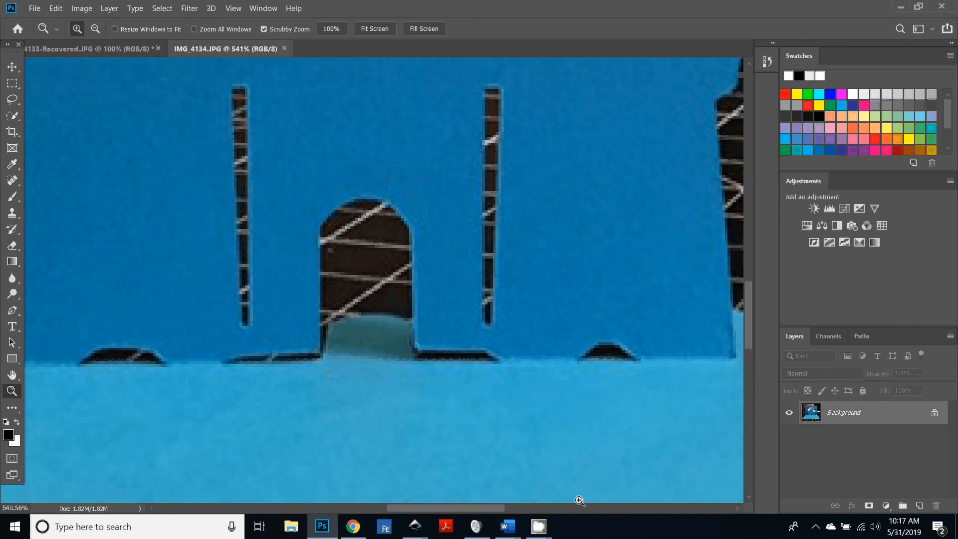
mouse_move(419, 536)
click(517, 430)
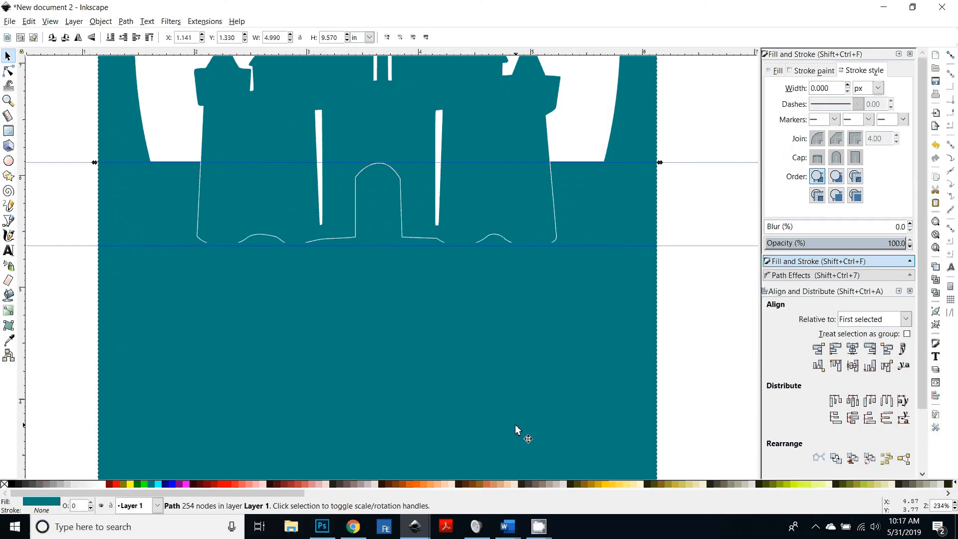
Step: Inspect the castle's base, doorway and slits on the combined path
scroll(516, 430, down, 4)
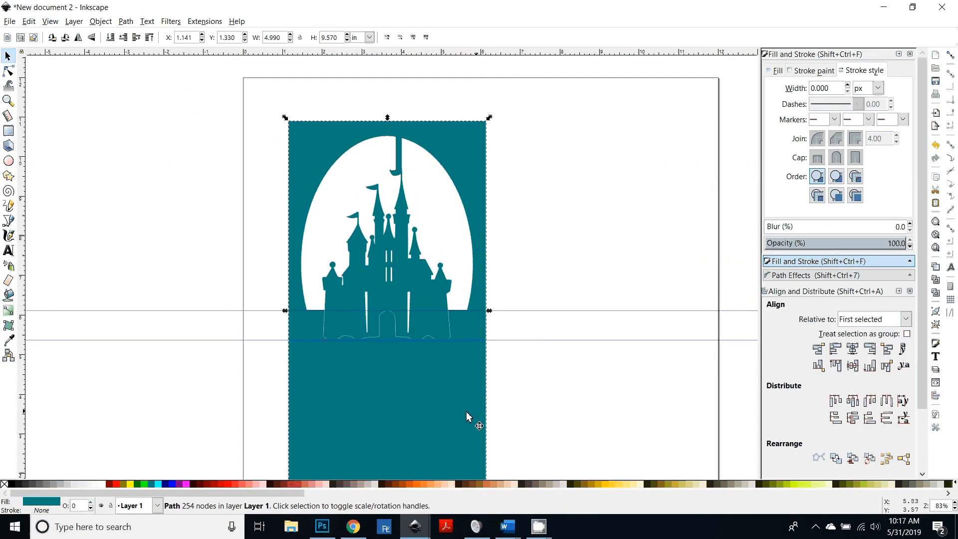
scroll(427, 393, up, 1)
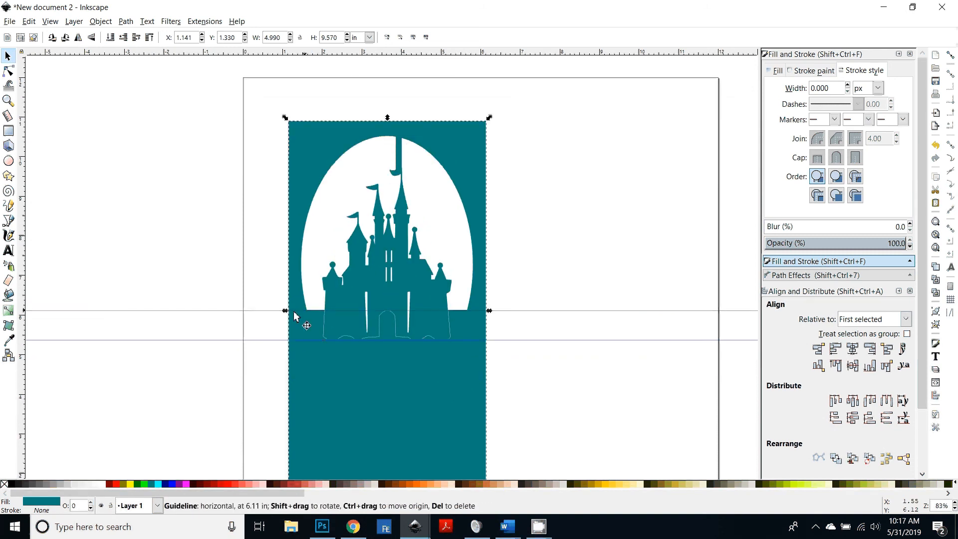
key(plus)
scroll(265, 367, up, 3)
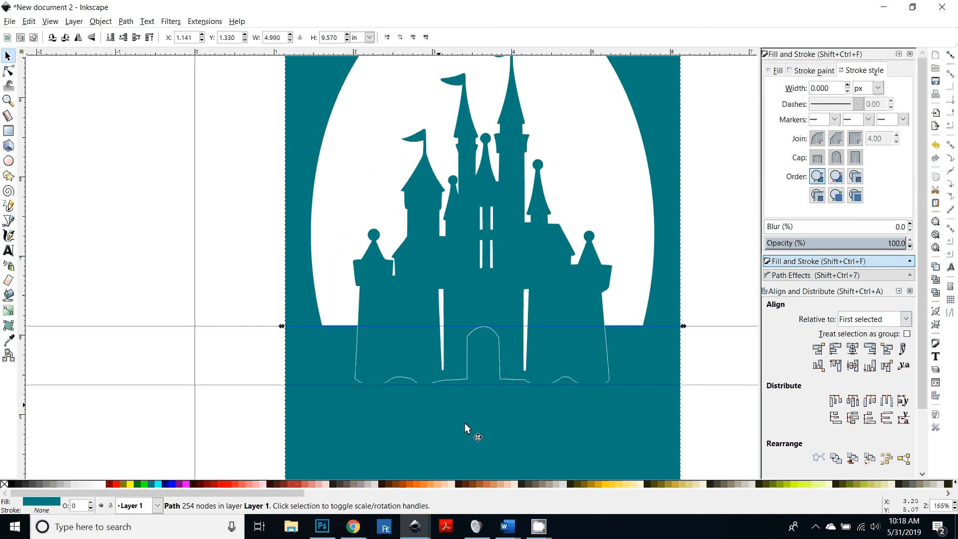
scroll(434, 387, down, 1)
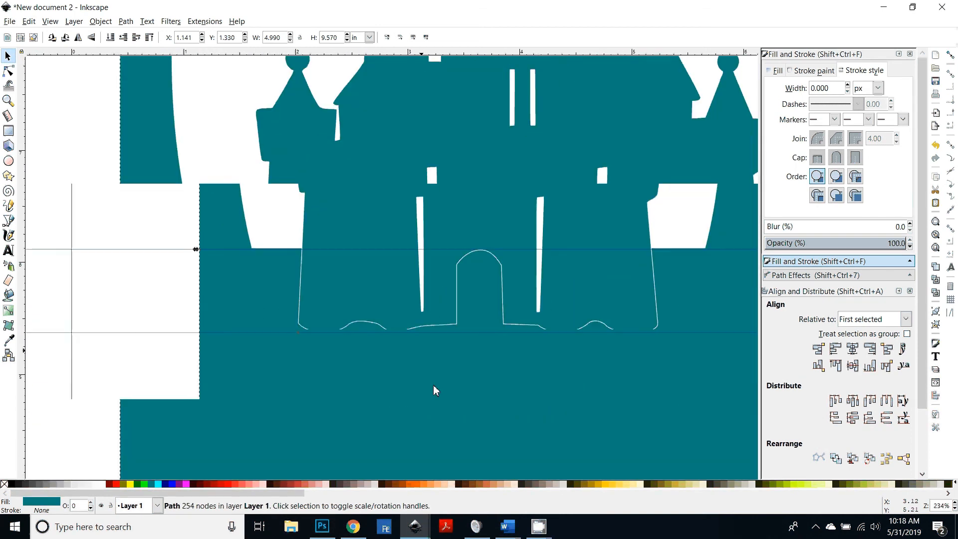
drag(541, 396, 471, 401)
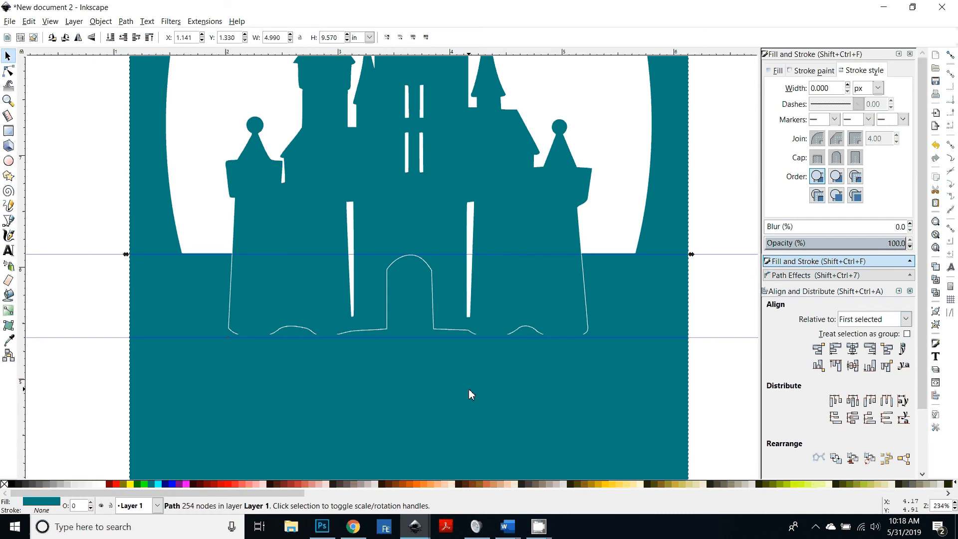
Step: Draw two straight score lines along the upper guide, from each card edge to the castle's side walls
click(951, 56)
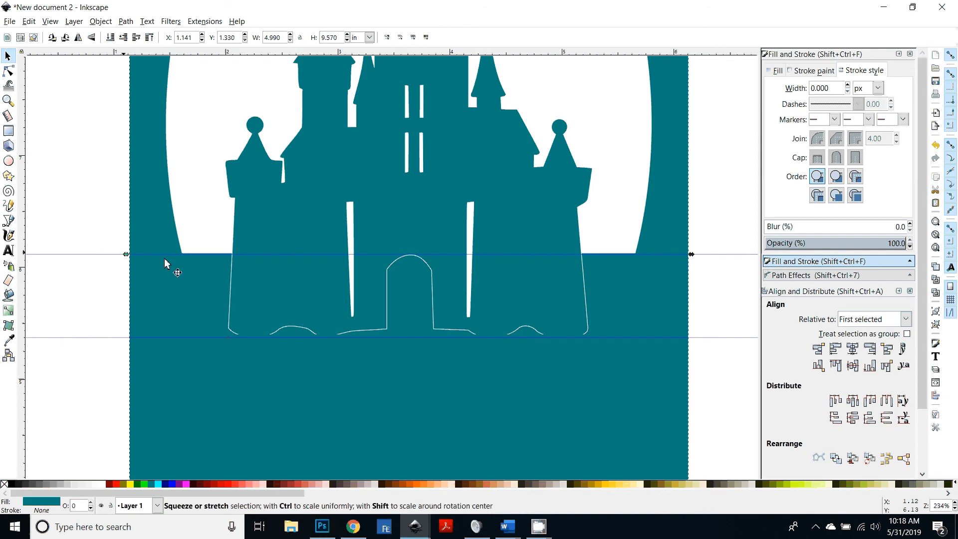
key(b)
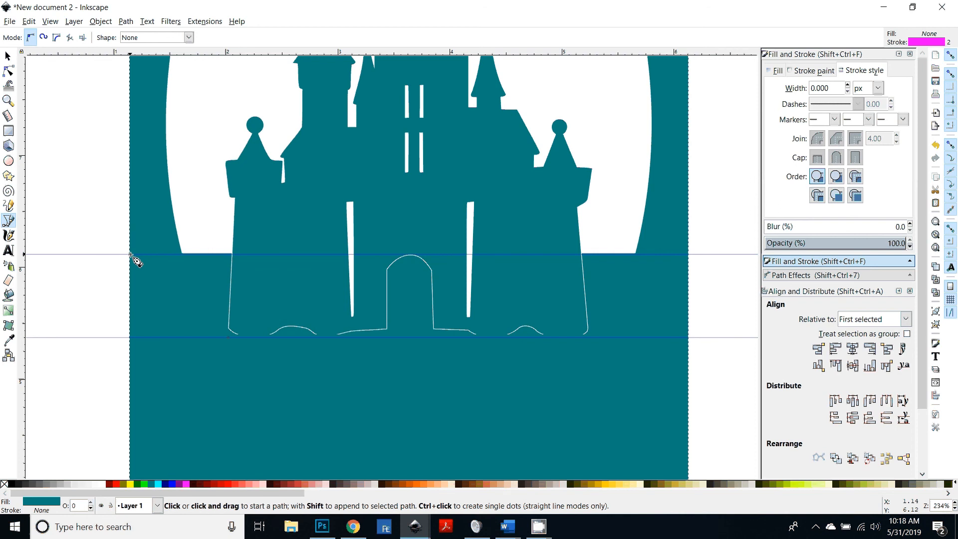
click(130, 255)
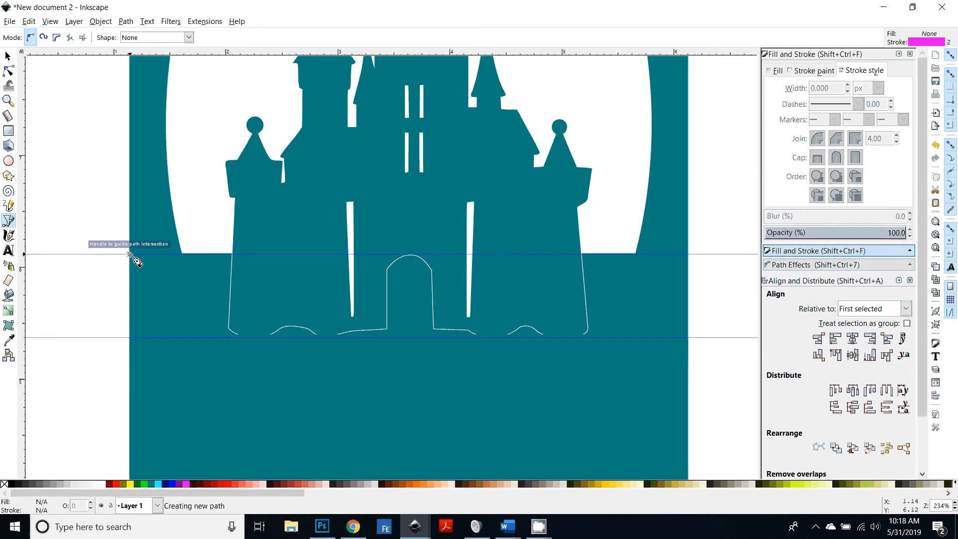
double_click(232, 254)
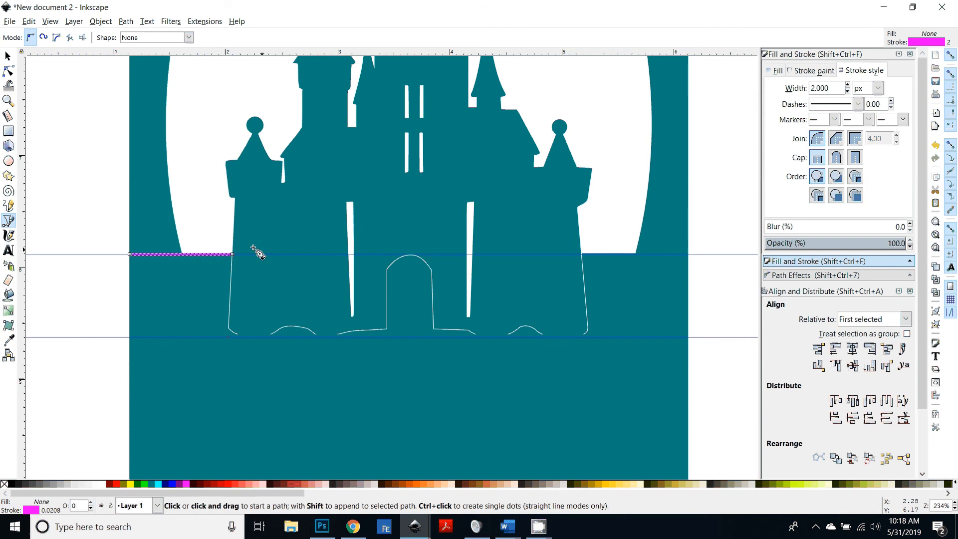
click(583, 254)
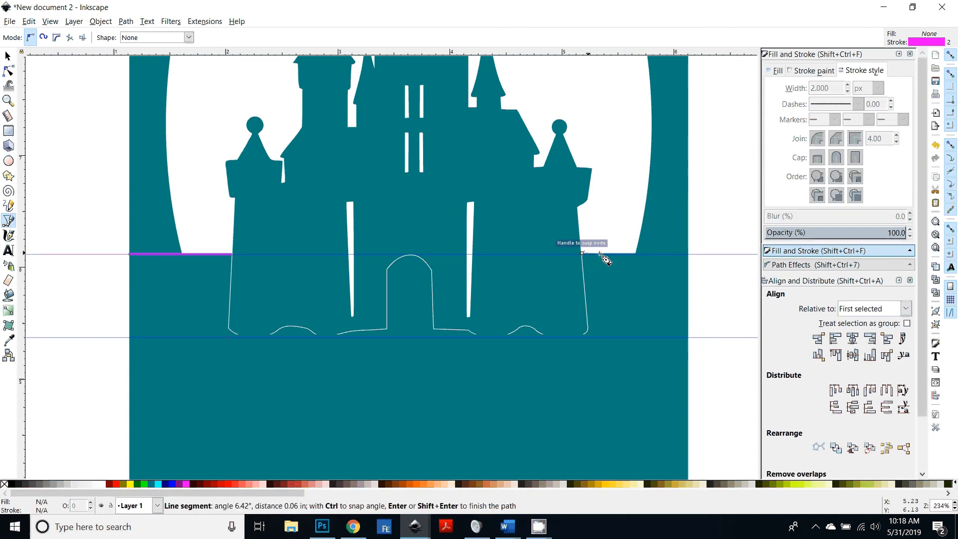
double_click(689, 255)
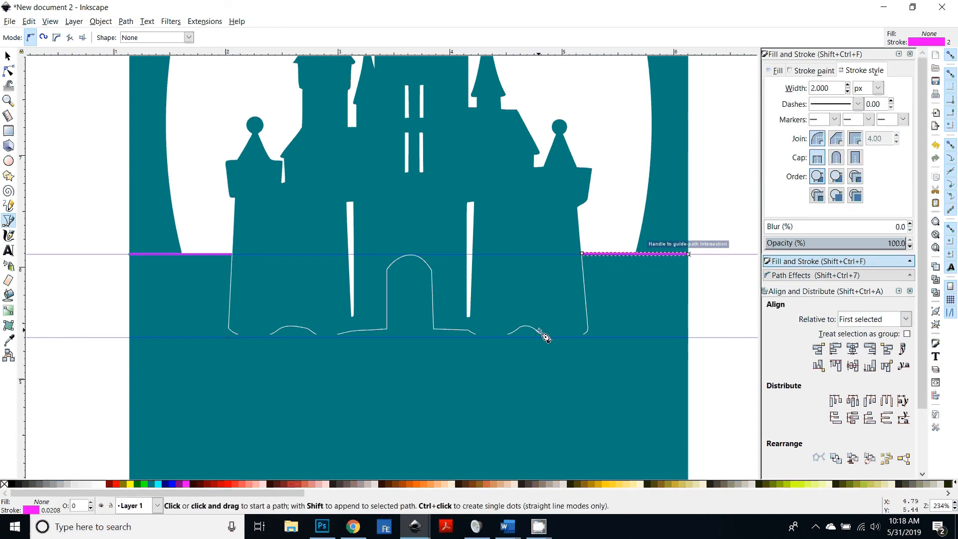
Step: Draw score lines across the flagpole where it meets the oval's top and across the pole just above the flag
scroll(544, 335, up, 4)
scroll(565, 370, up, 2)
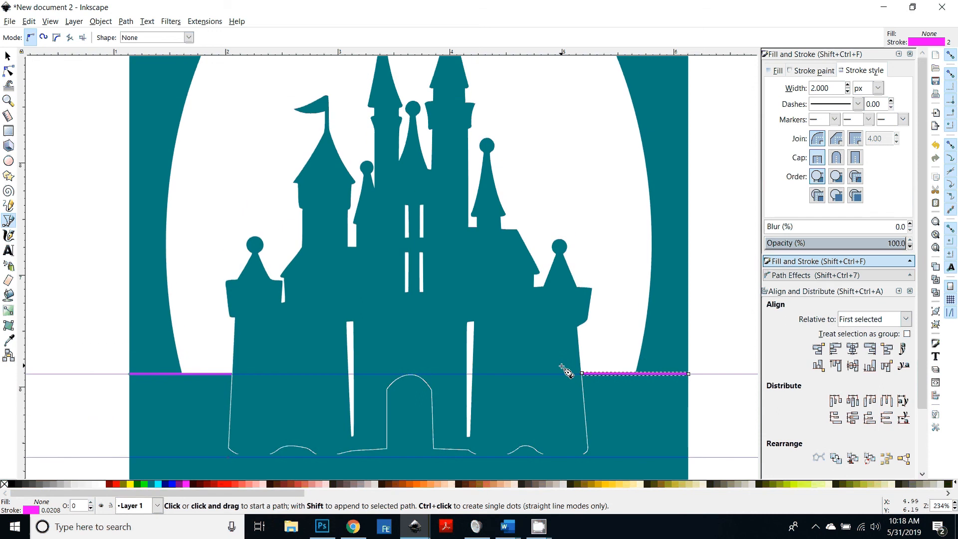
scroll(566, 370, up, 12)
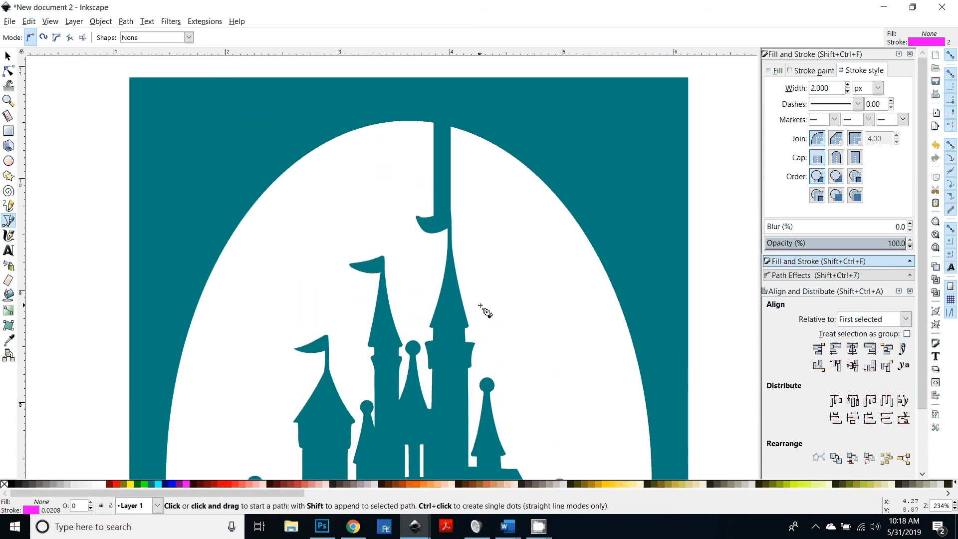
scroll(484, 312, up, 3)
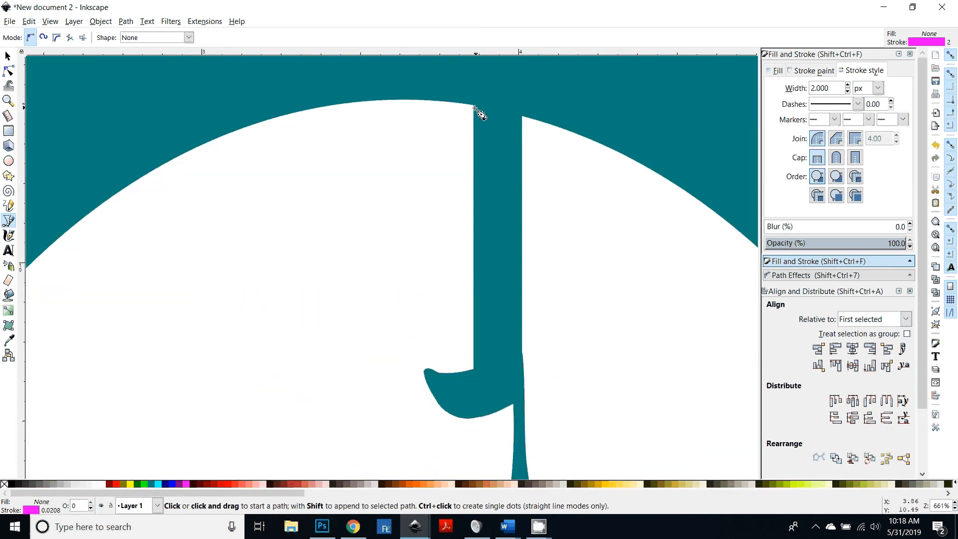
click(473, 106)
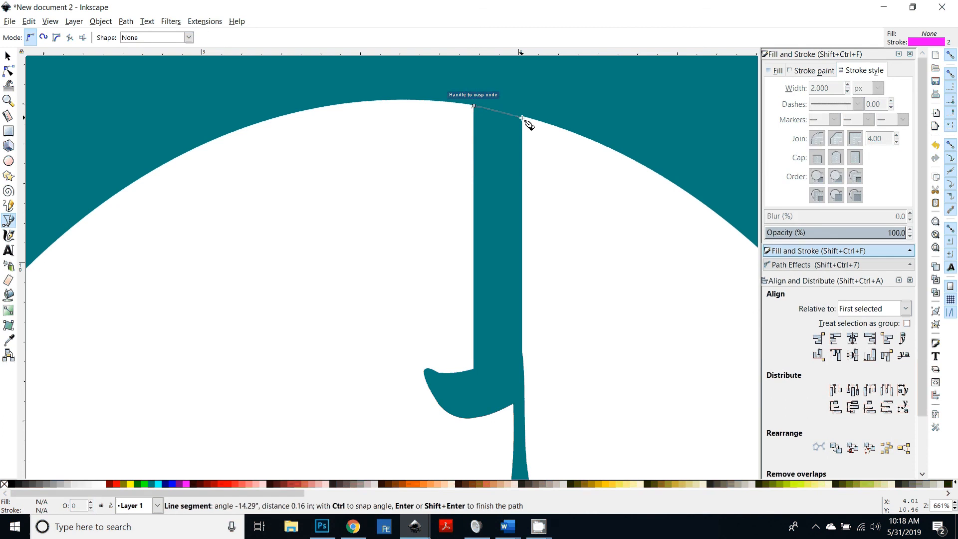
double_click(522, 117)
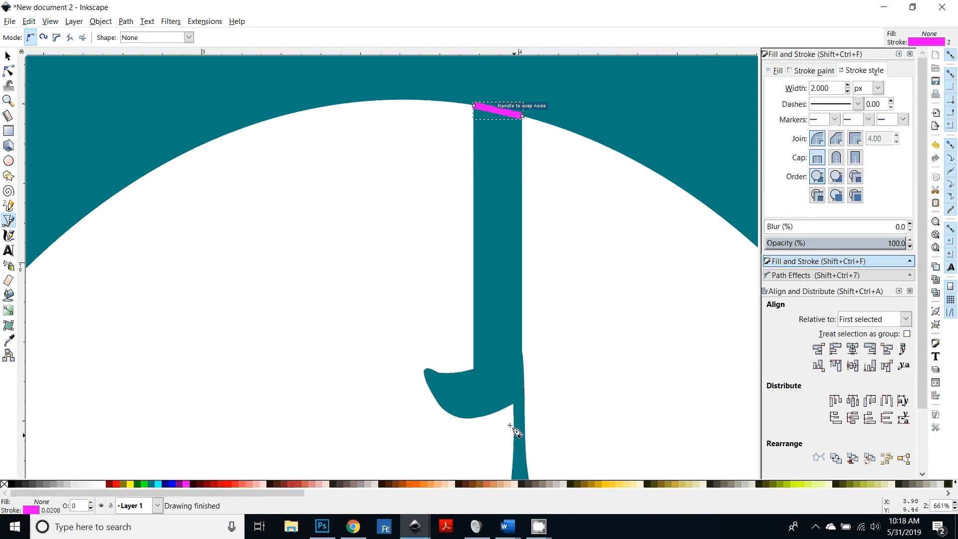
click(523, 353)
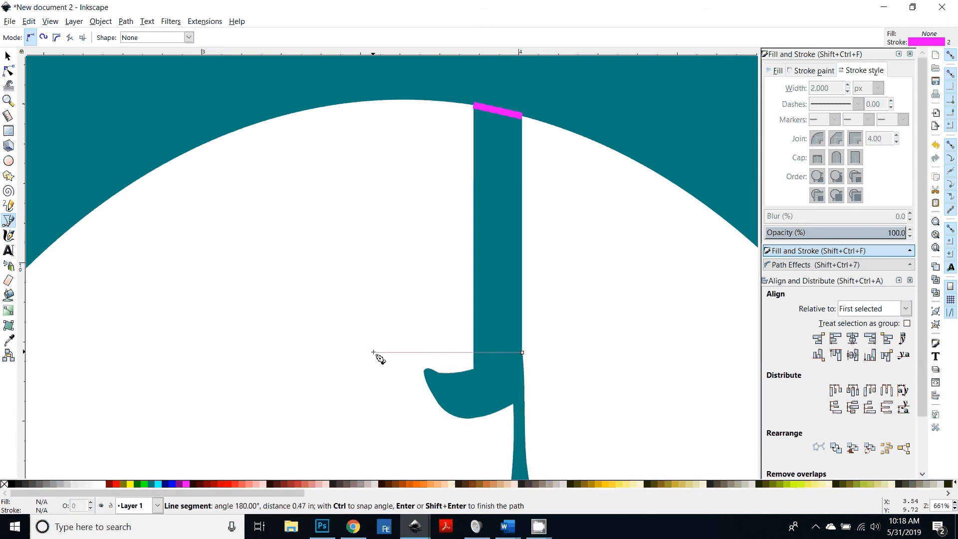
double_click(474, 352)
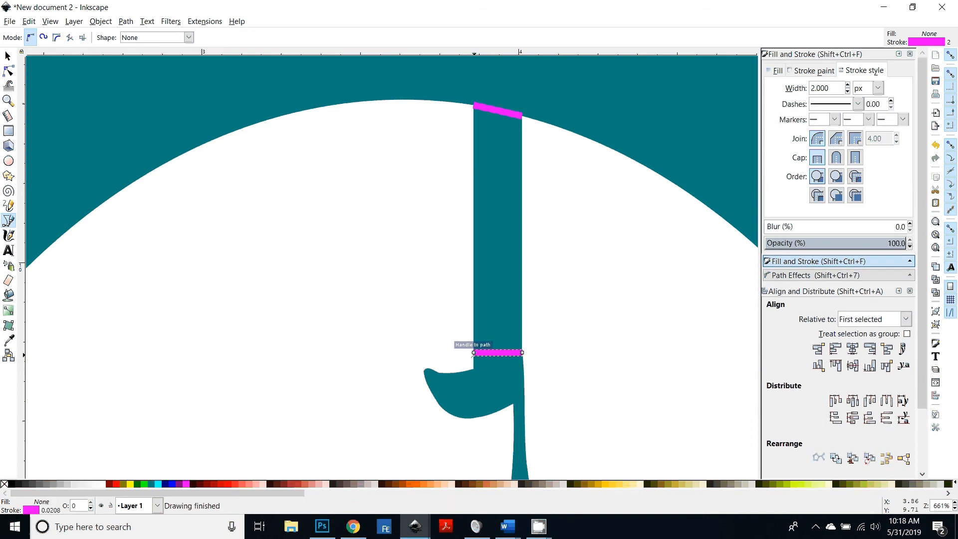
Step: Compare with the assembled card photo, then draw two score lines along the lower guide between the castle's left base bumps
scroll(567, 374, down, 3)
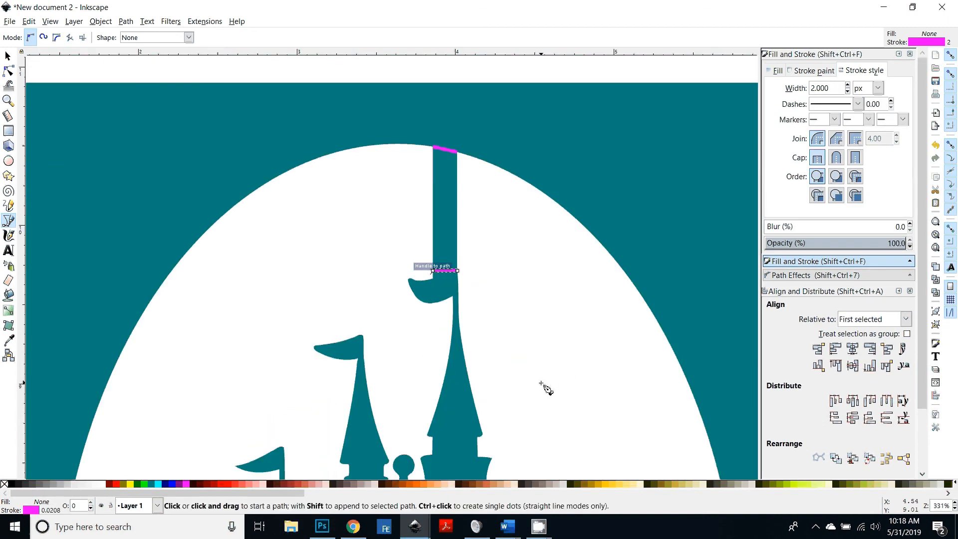
scroll(489, 368, down, 10)
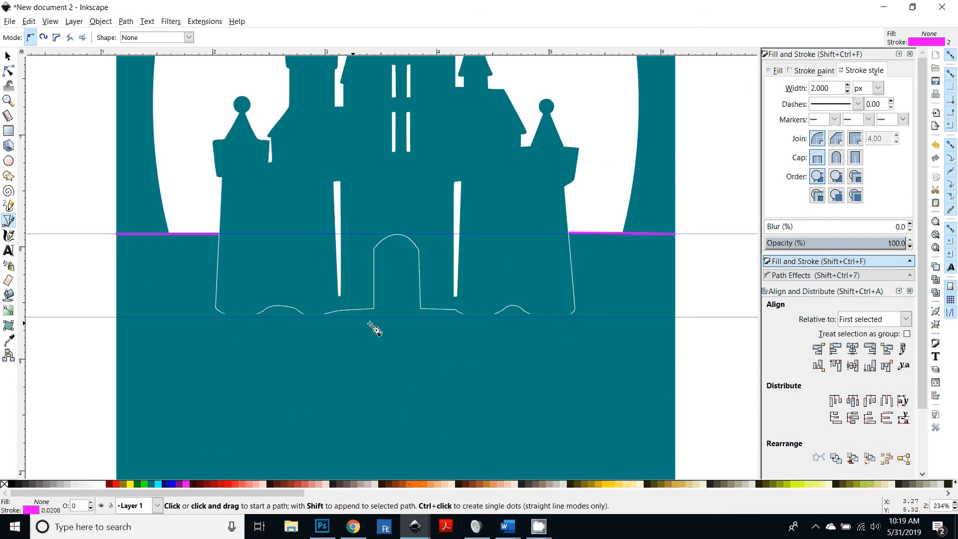
click(322, 526)
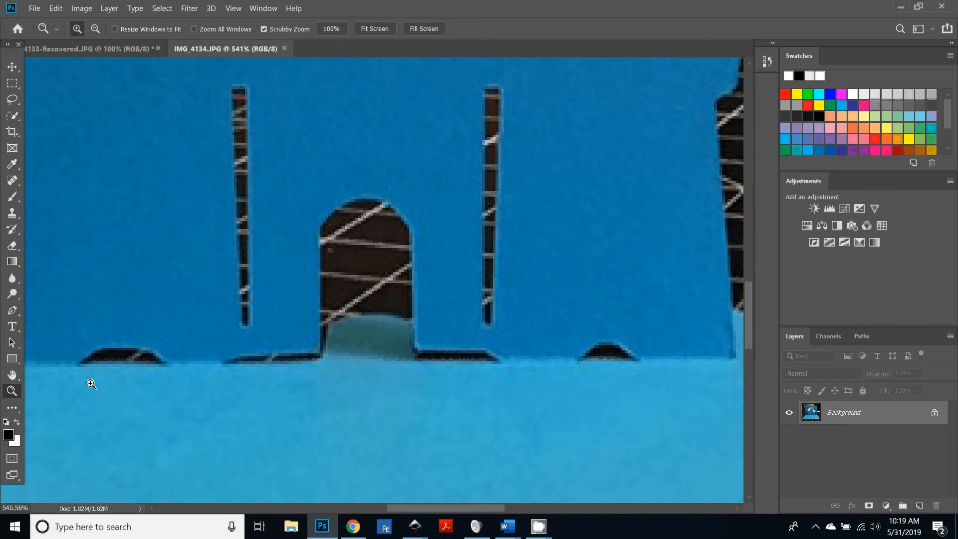
click(418, 533)
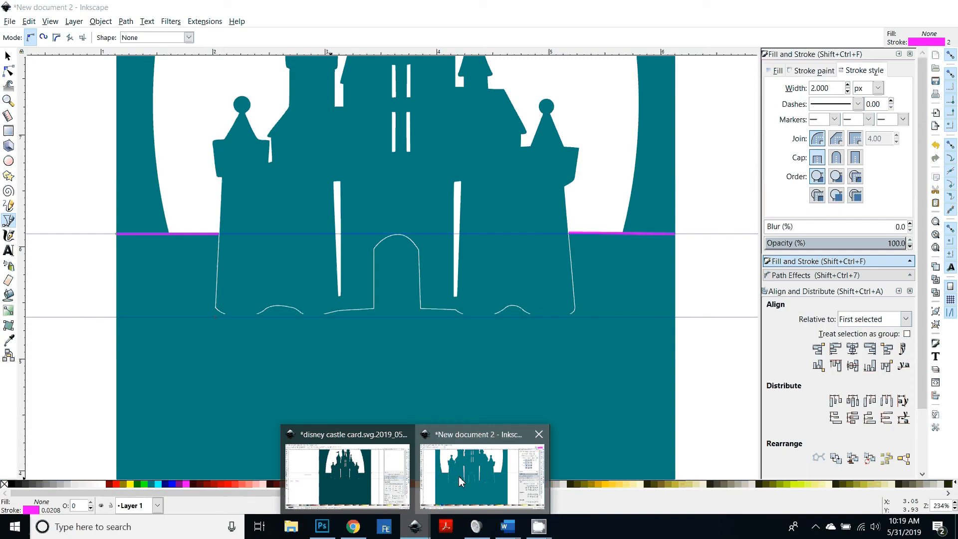
click(459, 476)
scroll(463, 396, up, 1)
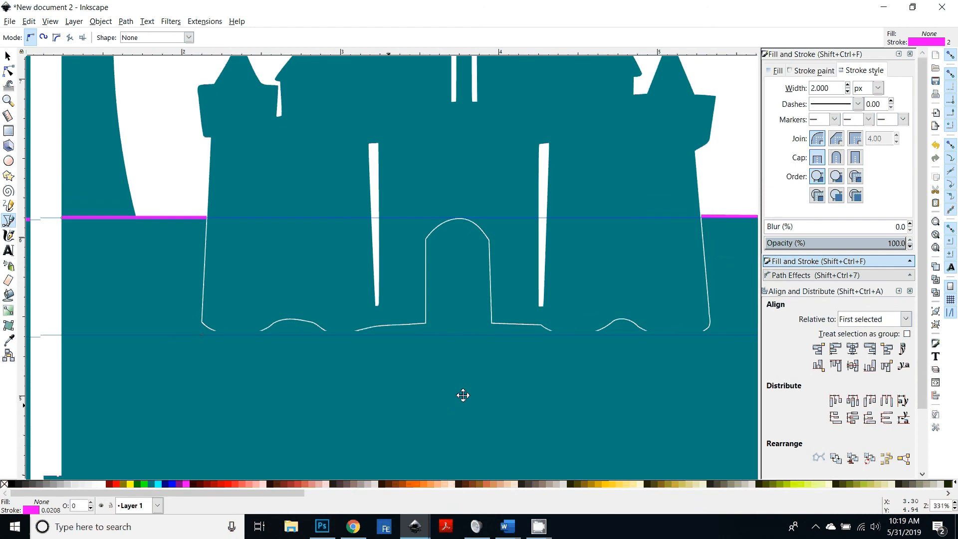
scroll(240, 299, up, 2)
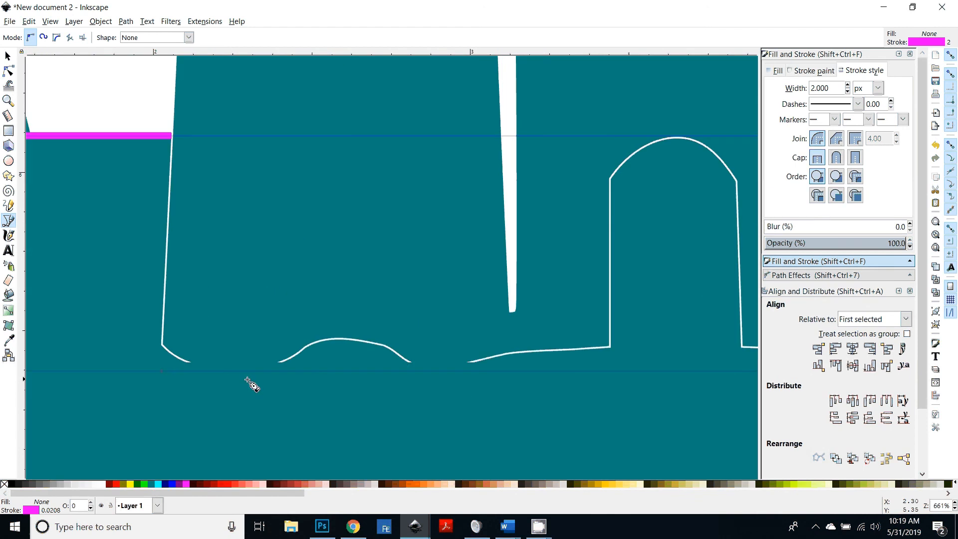
click(187, 371)
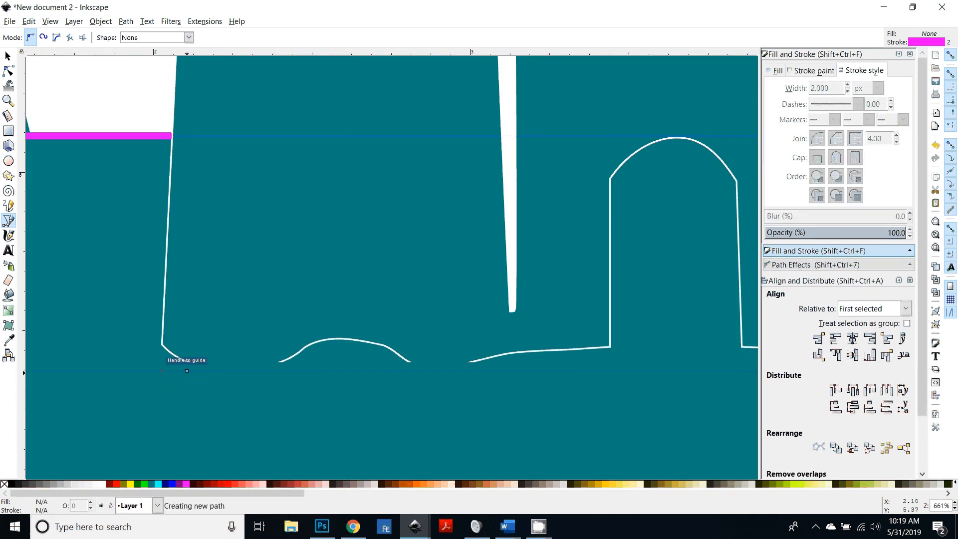
click(283, 372)
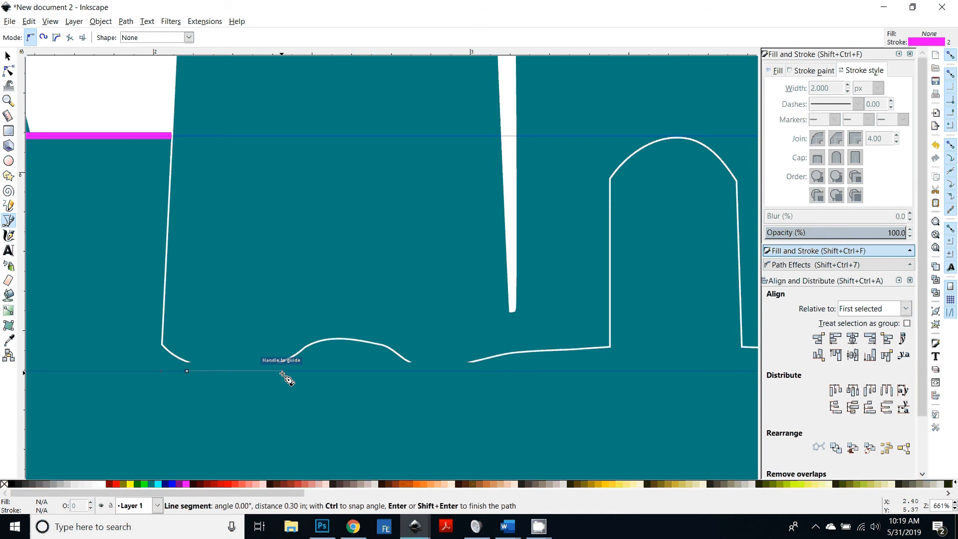
key(Return)
click(411, 371)
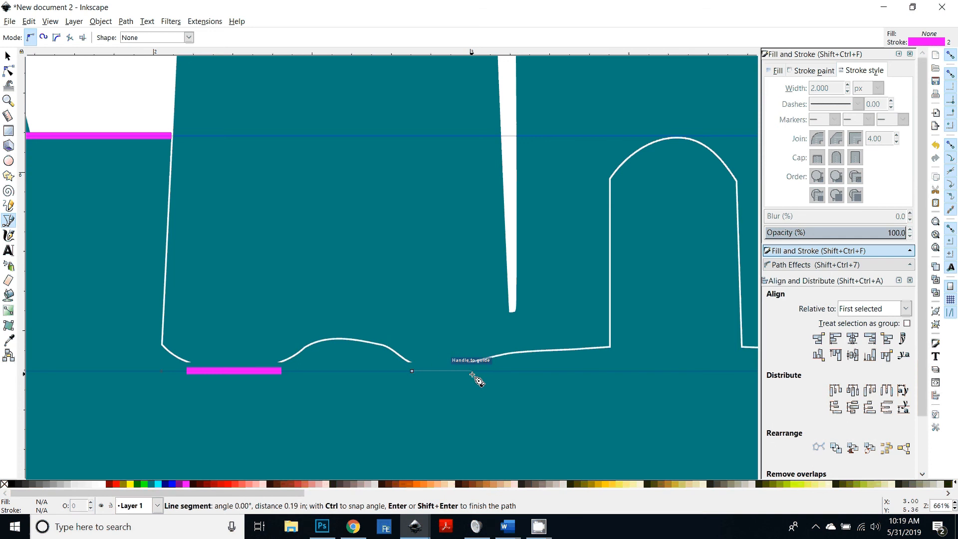
double_click(471, 373)
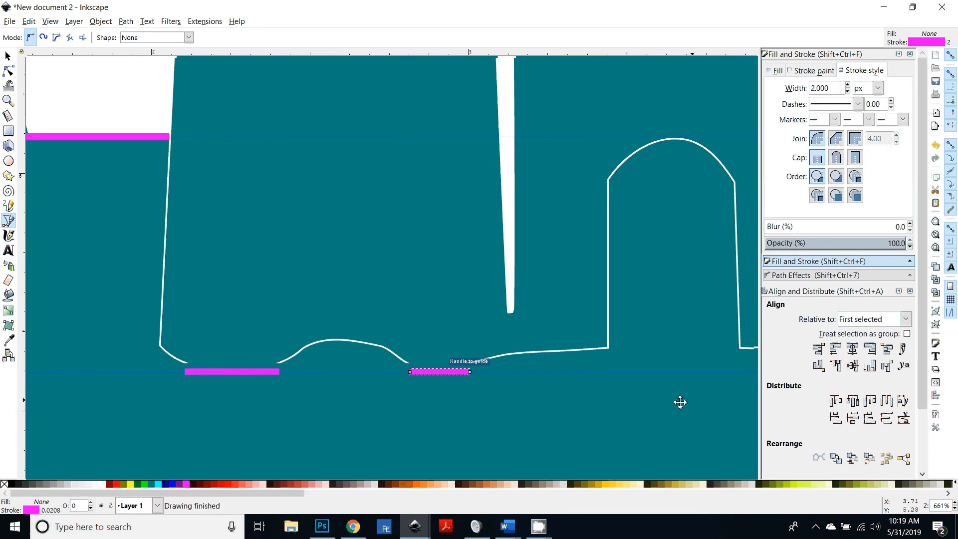
scroll(680, 402, right, 10)
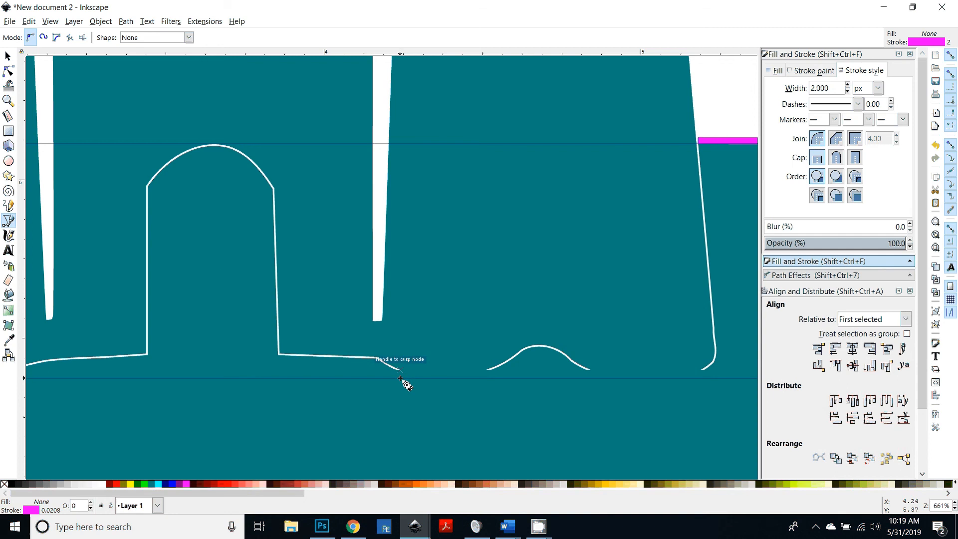
drag(401, 378, 465, 378)
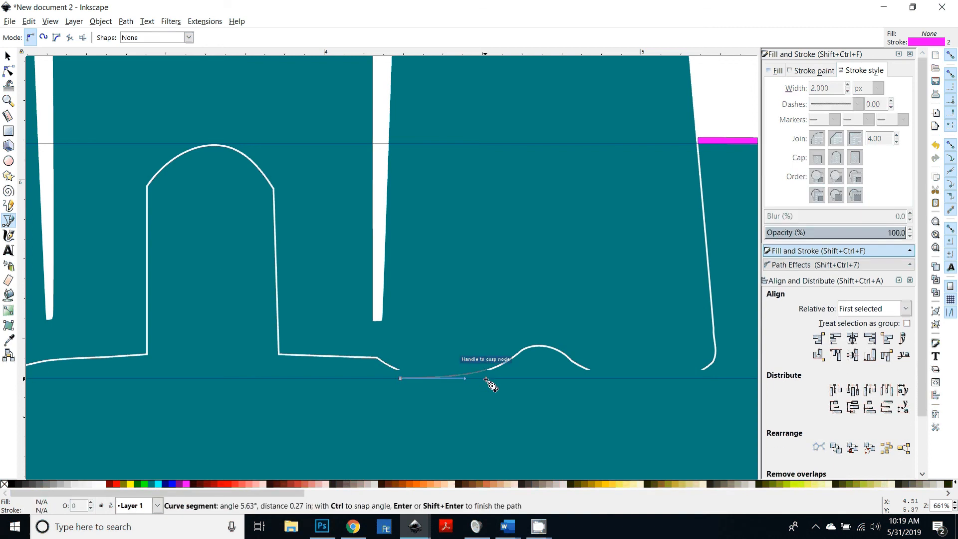
key(Escape)
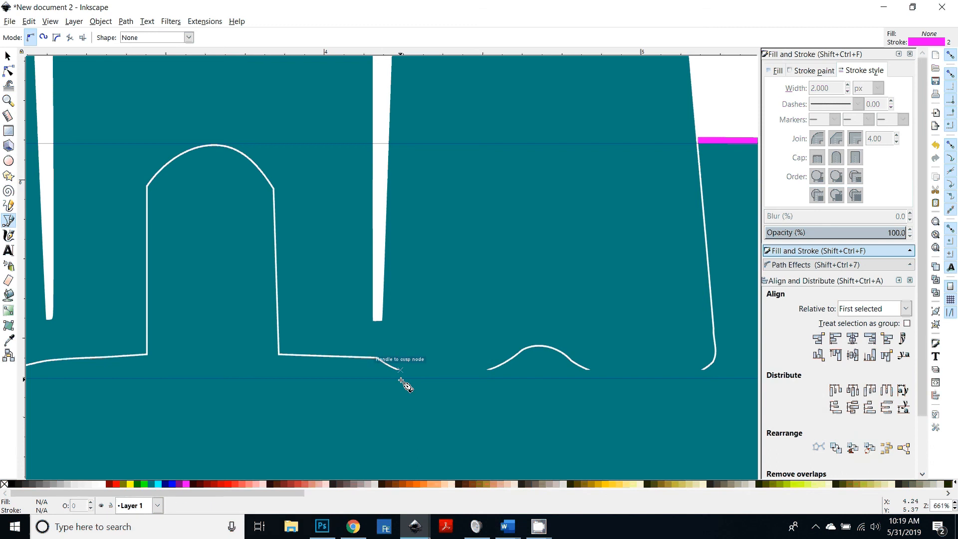
Step: Draw two more score lines along the lower guide between the castle's right base bumps
key(plus)
scroll(403, 384, down, 5)
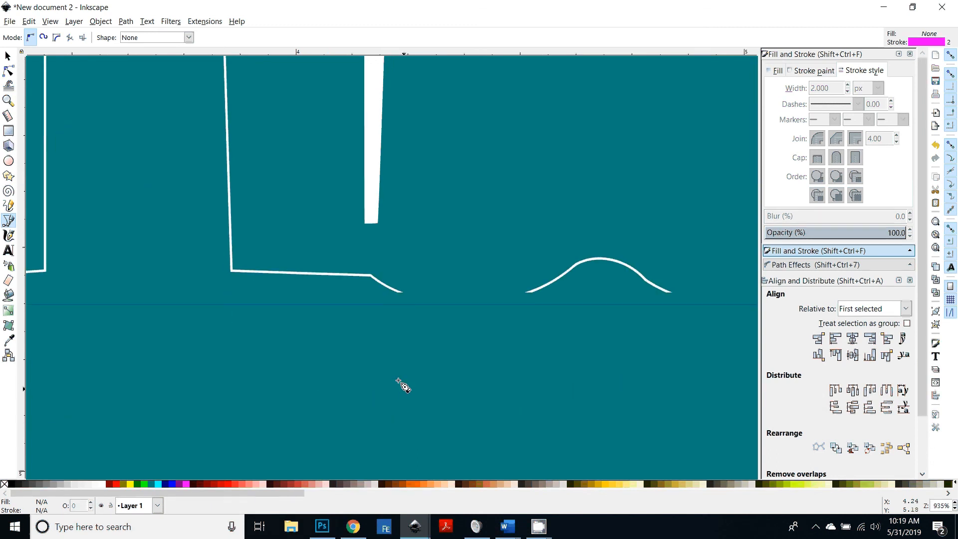
click(402, 304)
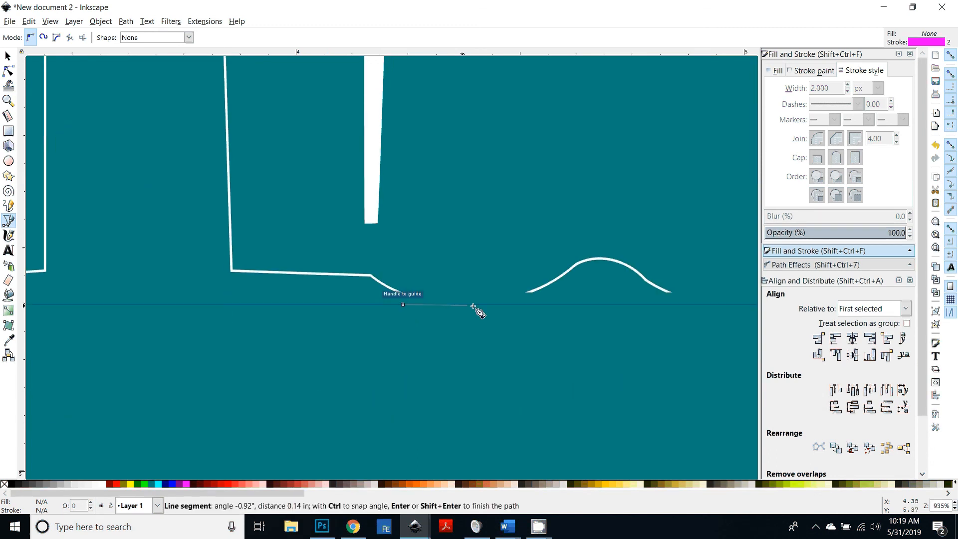
double_click(519, 305)
drag(596, 354, 308, 370)
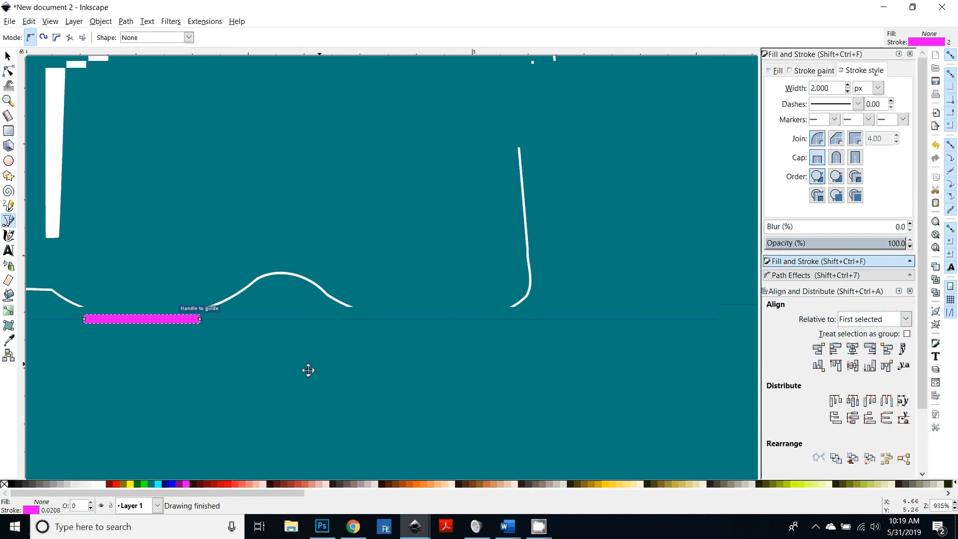
click(353, 316)
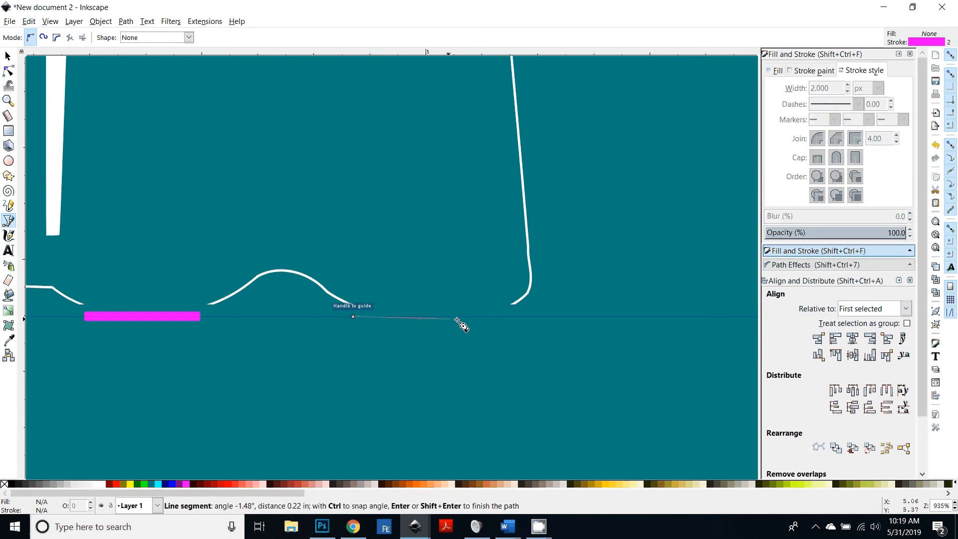
double_click(513, 317)
Step: Zoom out and review all score lines across the castle card
key(minus)
key(minus)
key(minus)
key(minus)
key(minus)
key(minus)
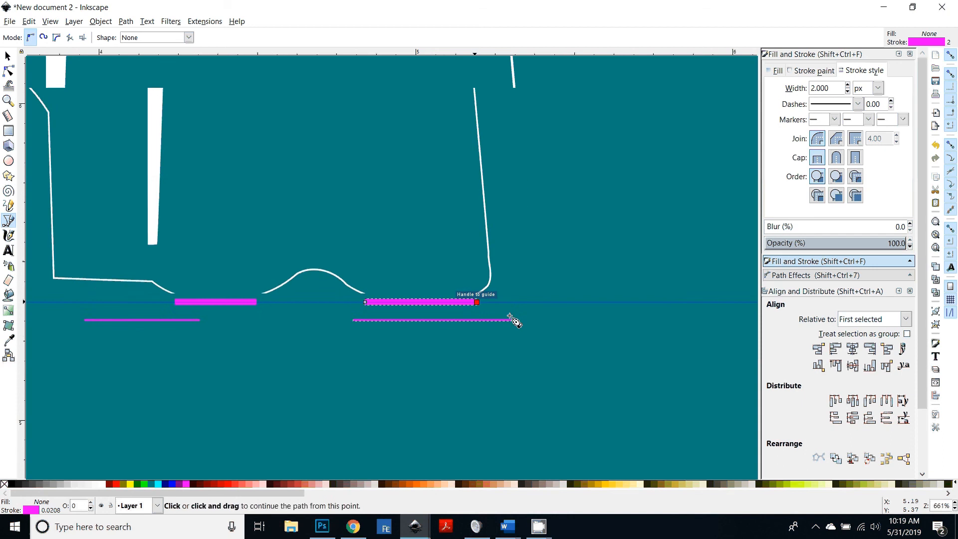
key(minus)
scroll(379, 384, up, 5)
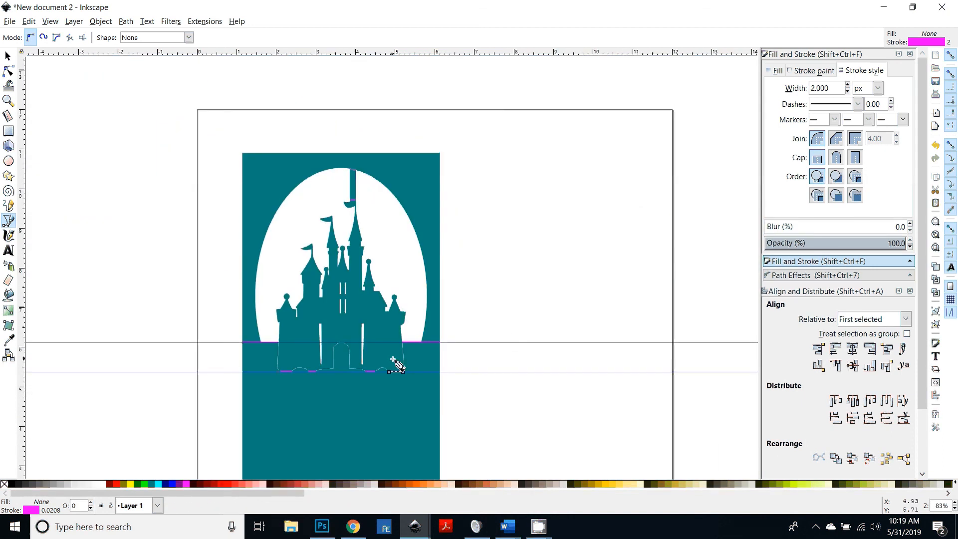
key(plus)
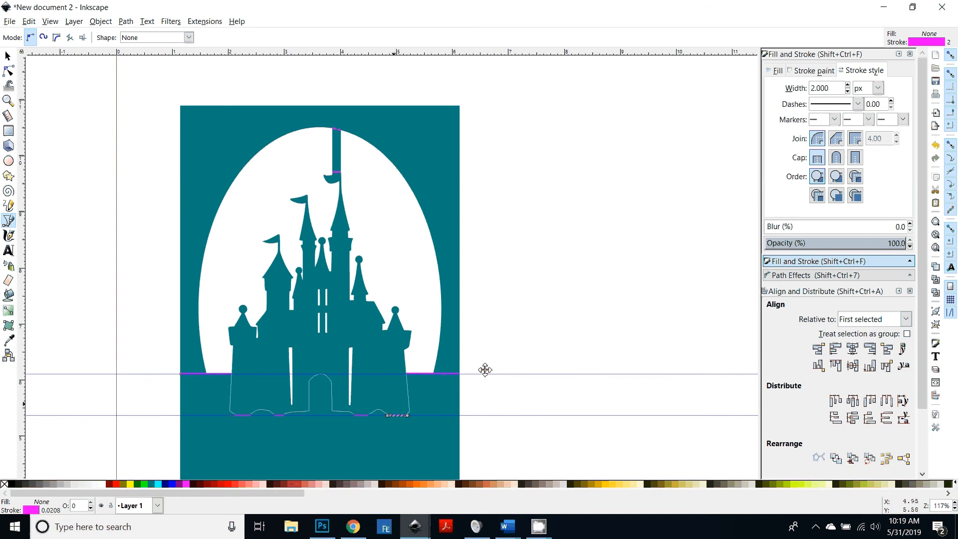
drag(485, 370, 639, 319)
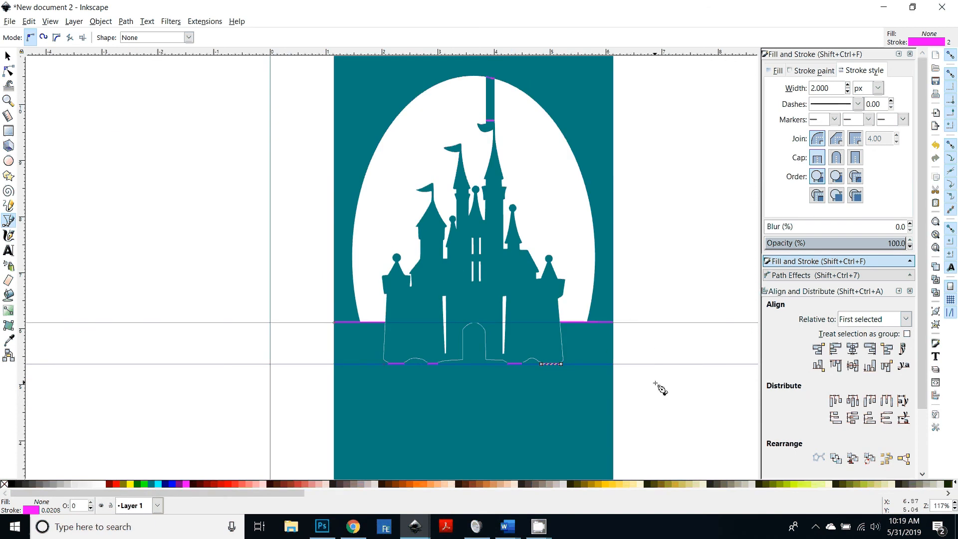
drag(655, 383, 584, 375)
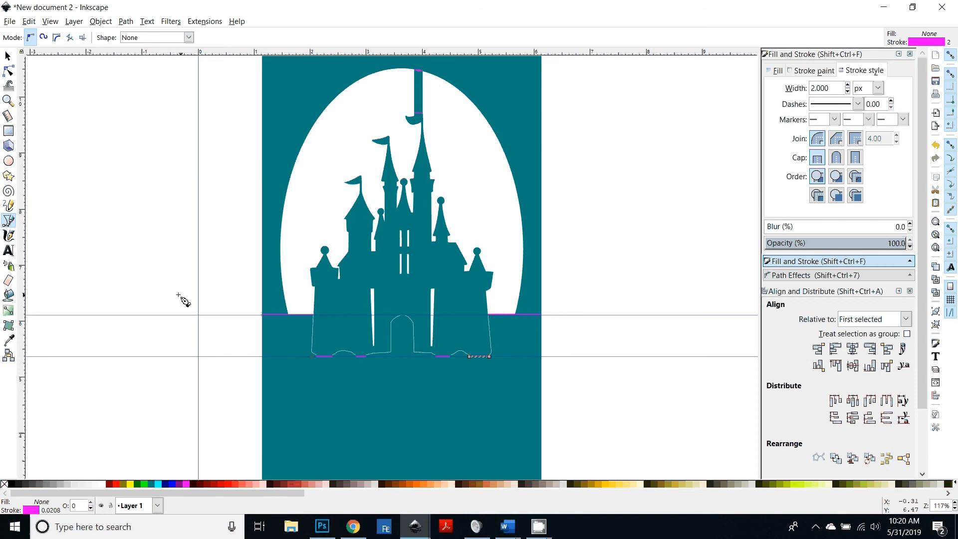
Step: Move one score line from the right base to the castle's left base corner along the lower guide
click(8, 55)
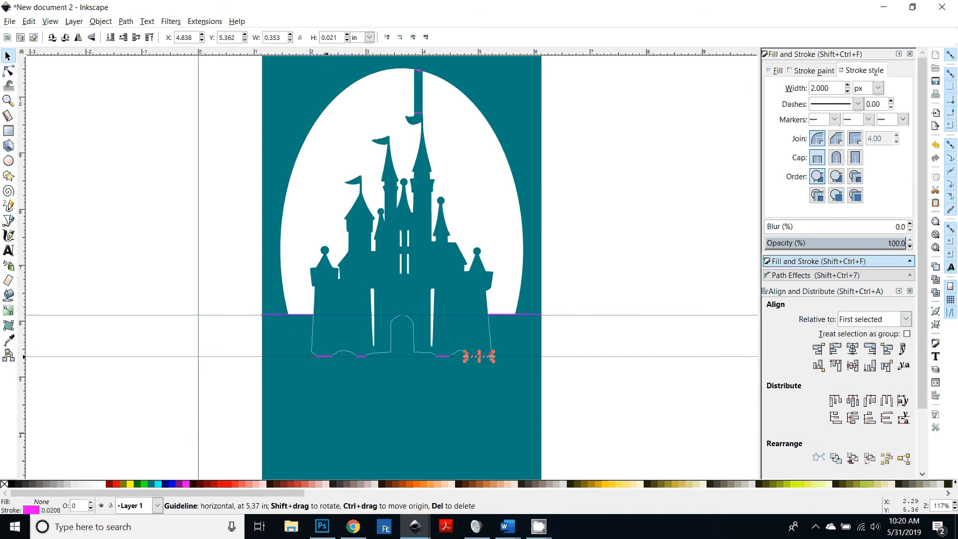
drag(489, 357, 336, 357)
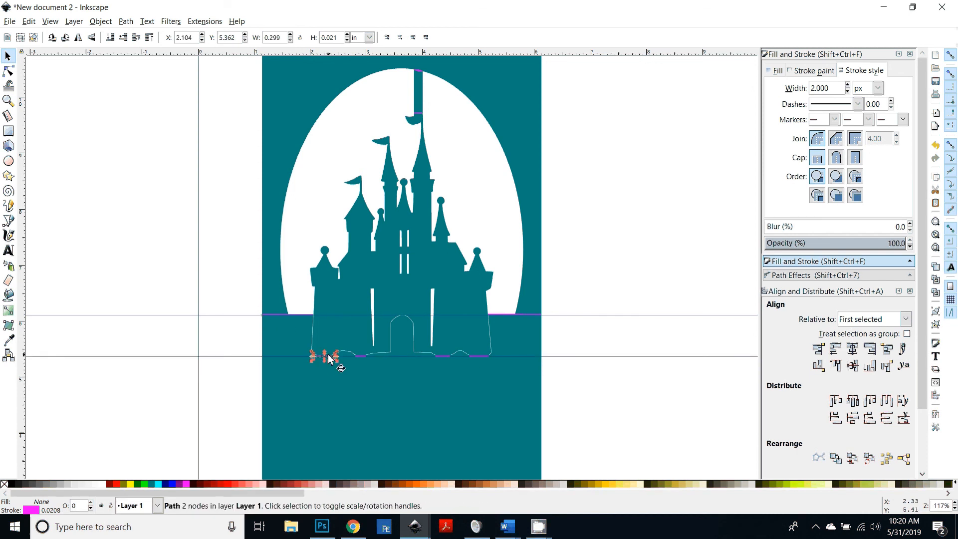
Step: Select all score lines by their stroke colour and combine them into a single path
right_click(329, 356)
mouse_move(427, 256)
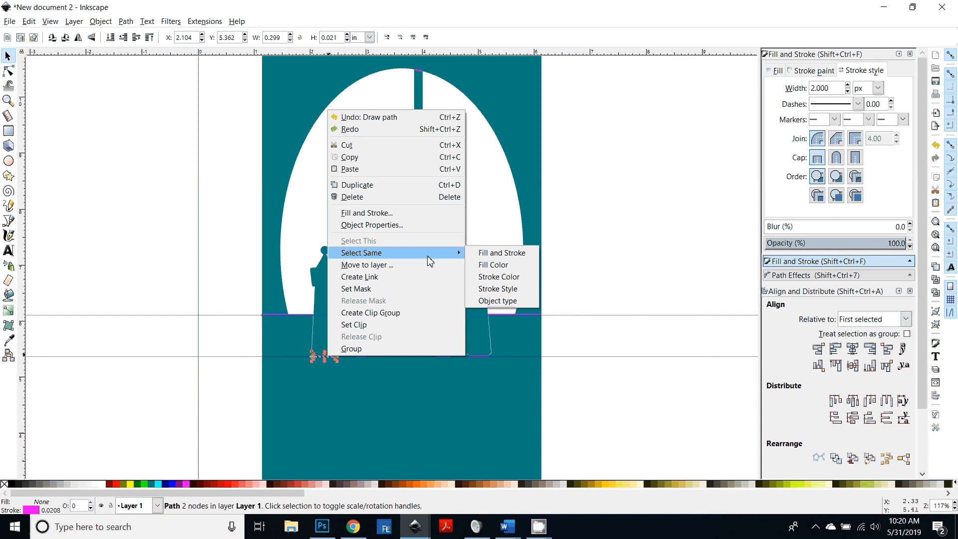
click(499, 277)
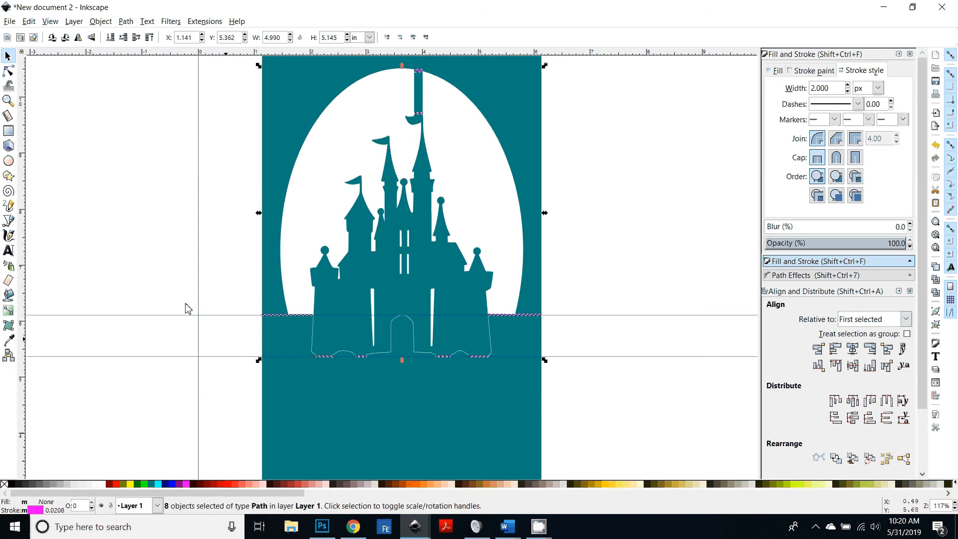
click(125, 22)
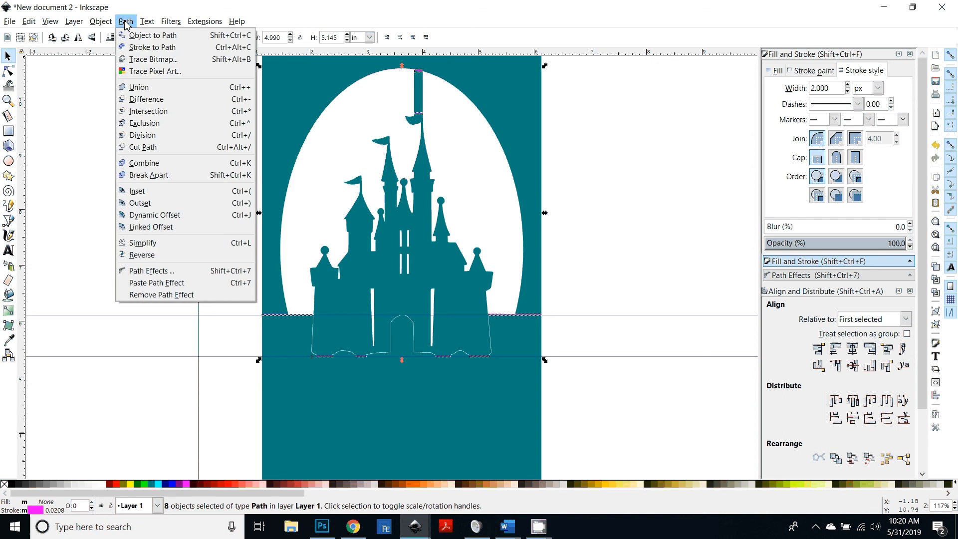
click(144, 164)
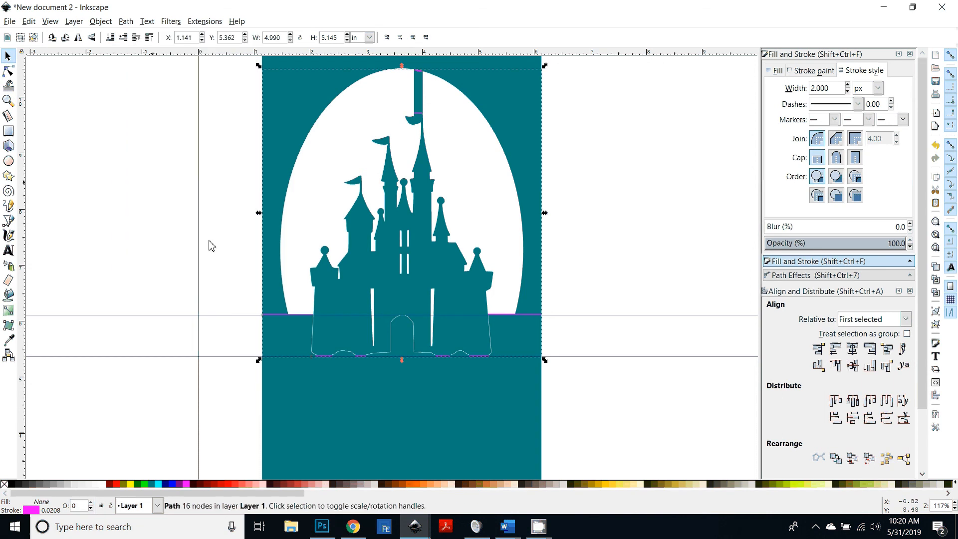
Step: Try moving the combined score path off the card, then undo the move
drag(459, 313, 132, 313)
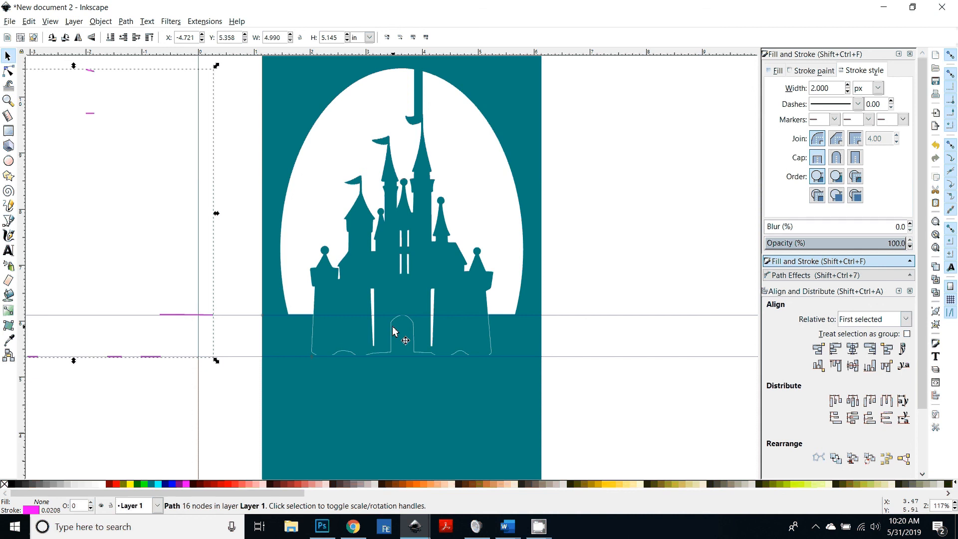
key(ctrl+z)
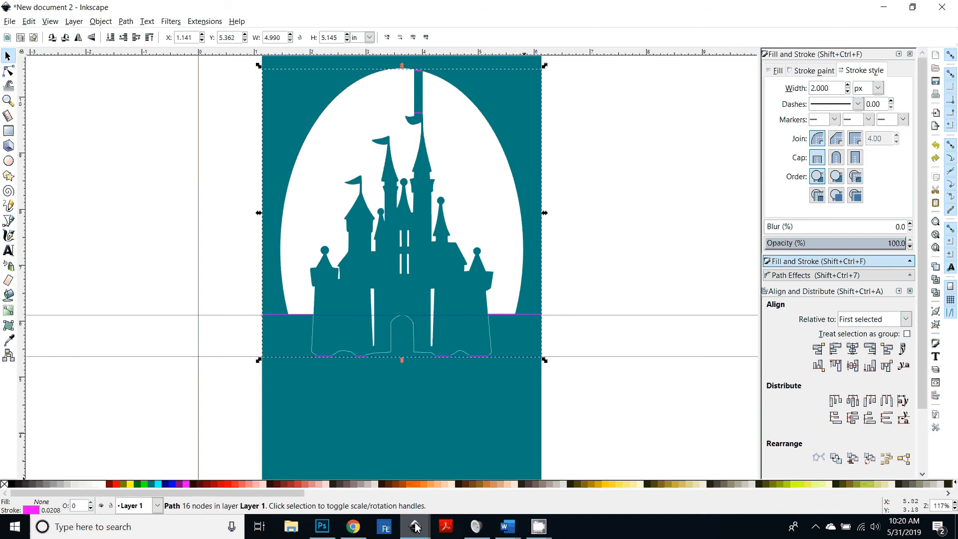
Step: Switch to the browser to compare the card in Cricut Design Space, then return to Inkscape
click(348, 529)
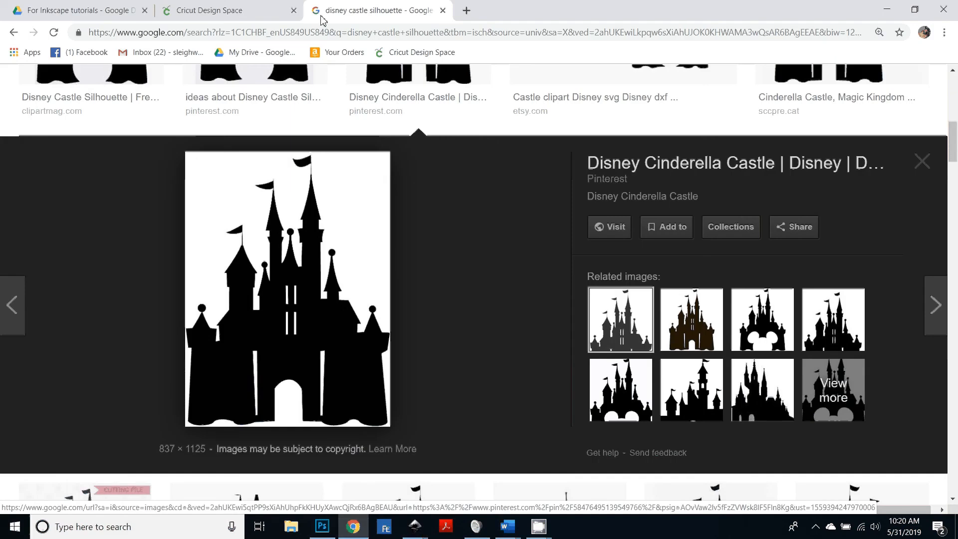
click(234, 11)
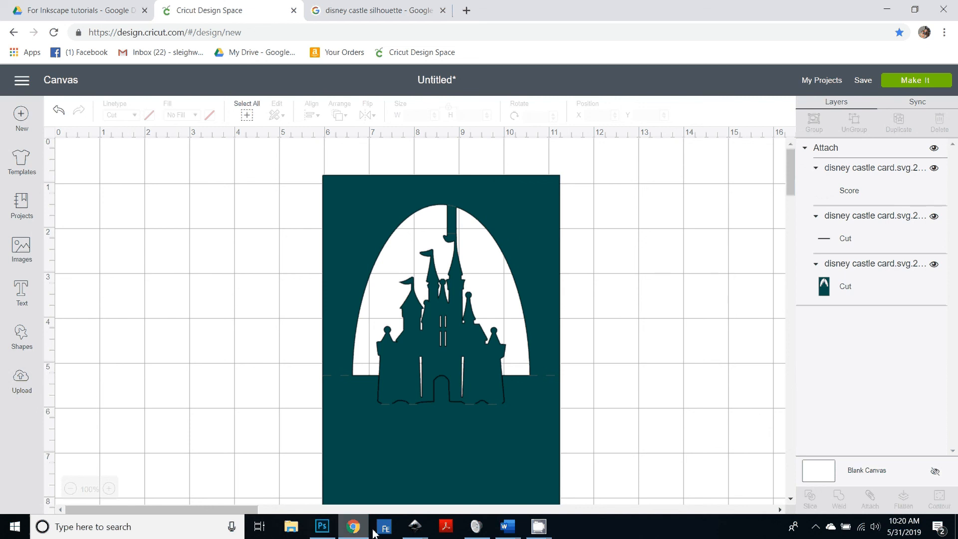
click(415, 527)
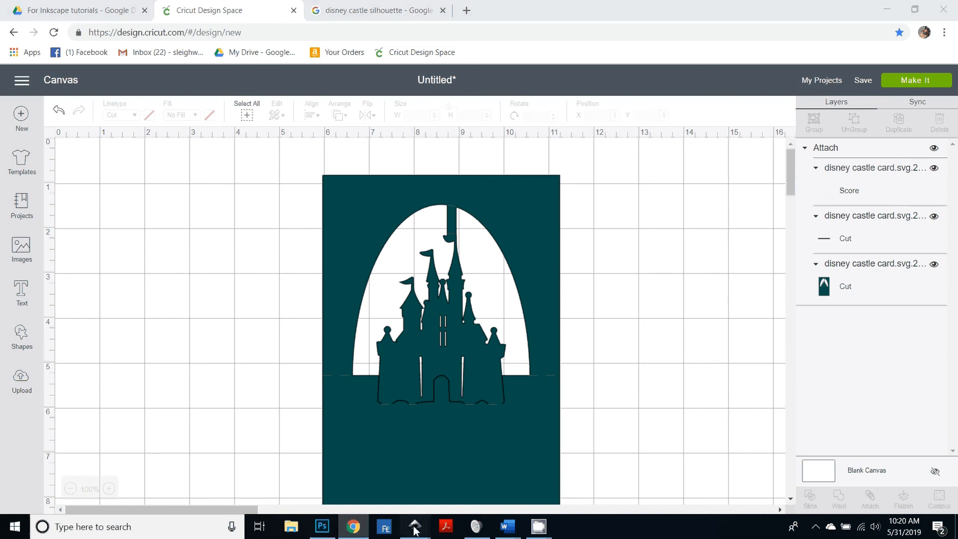
click(488, 474)
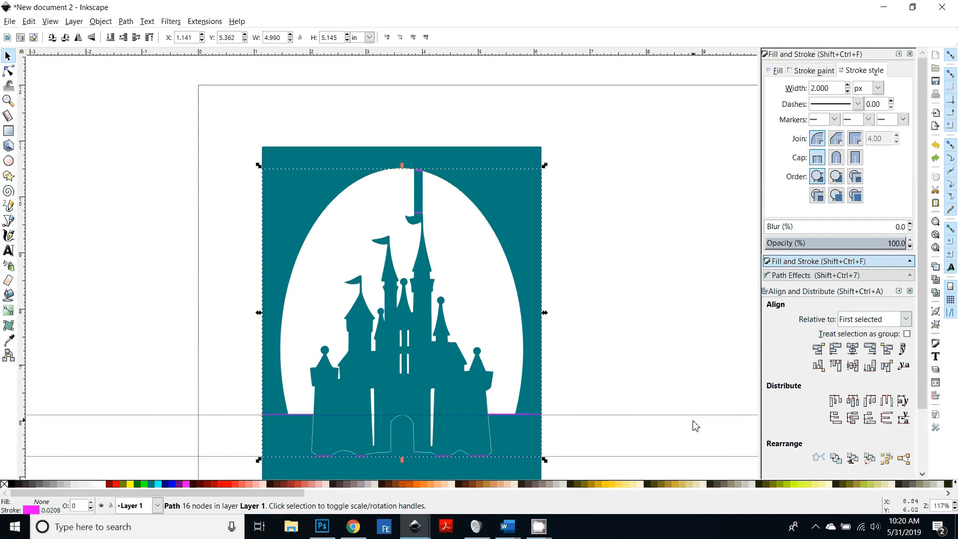
scroll(663, 299, down, 5)
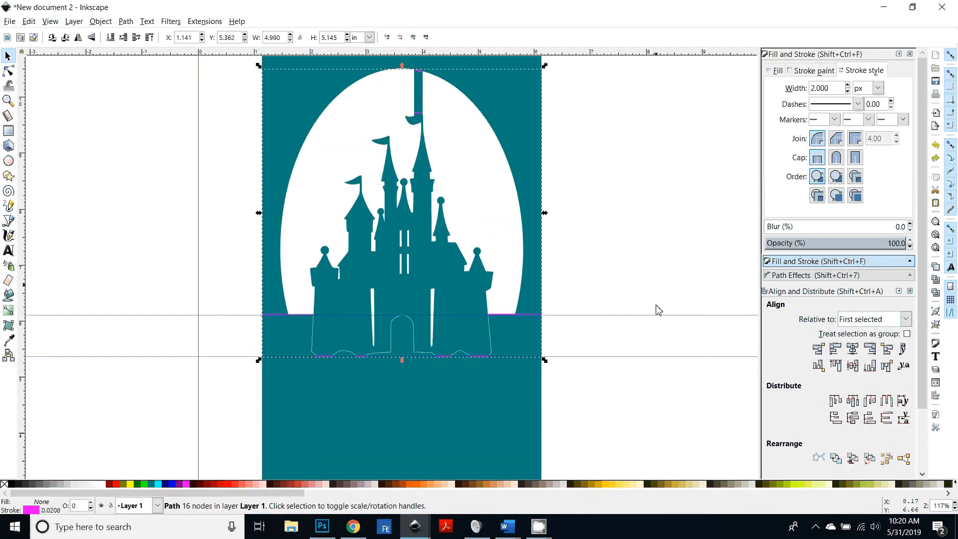
scroll(657, 308, up, 2)
scroll(619, 319, up, 2)
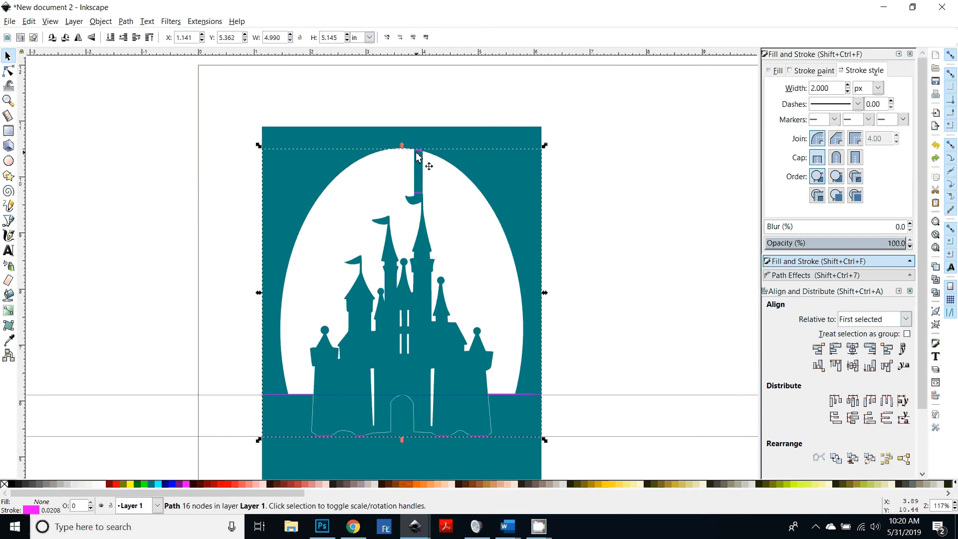
click(418, 136)
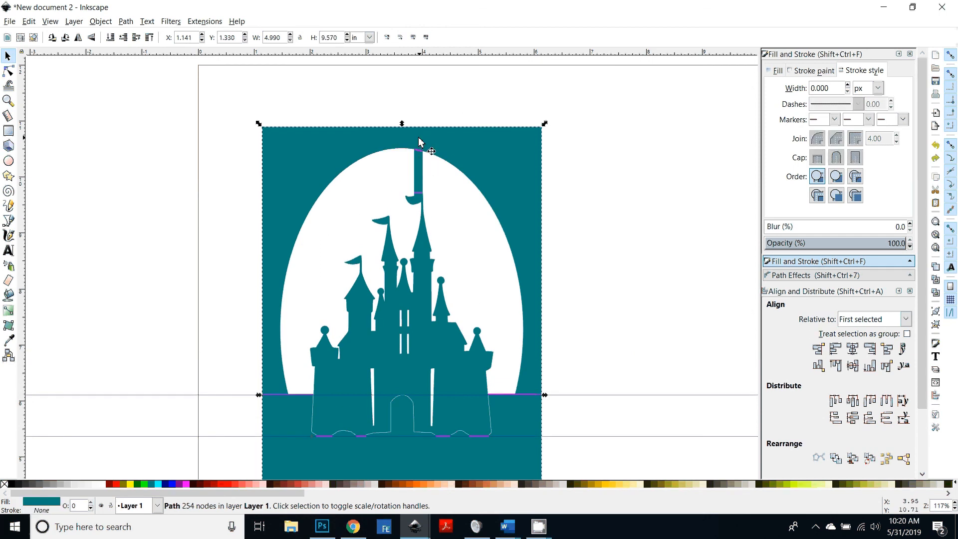
click(8, 131)
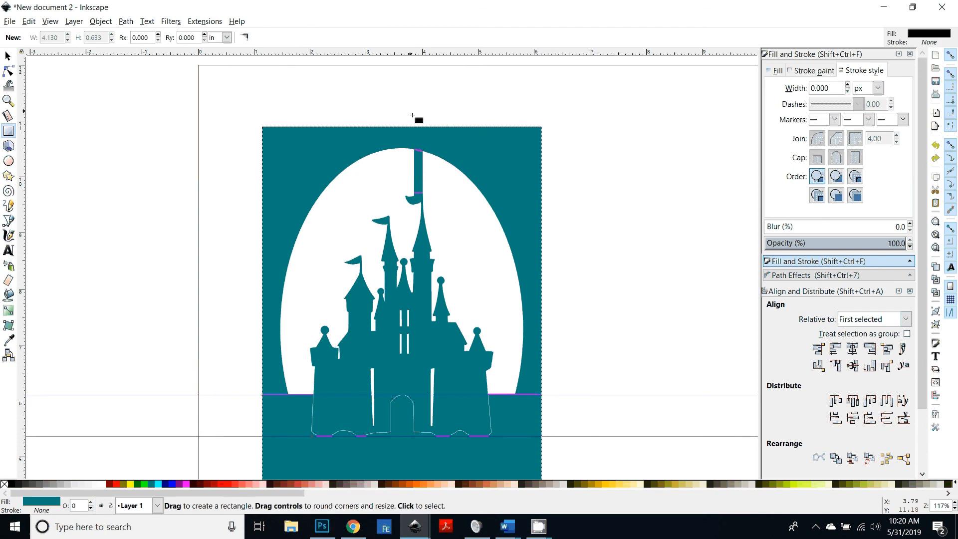
mouse_move(409, 110)
mouse_down()
mouse_move(431, 139)
mouse_move(426, 127)
mouse_up()
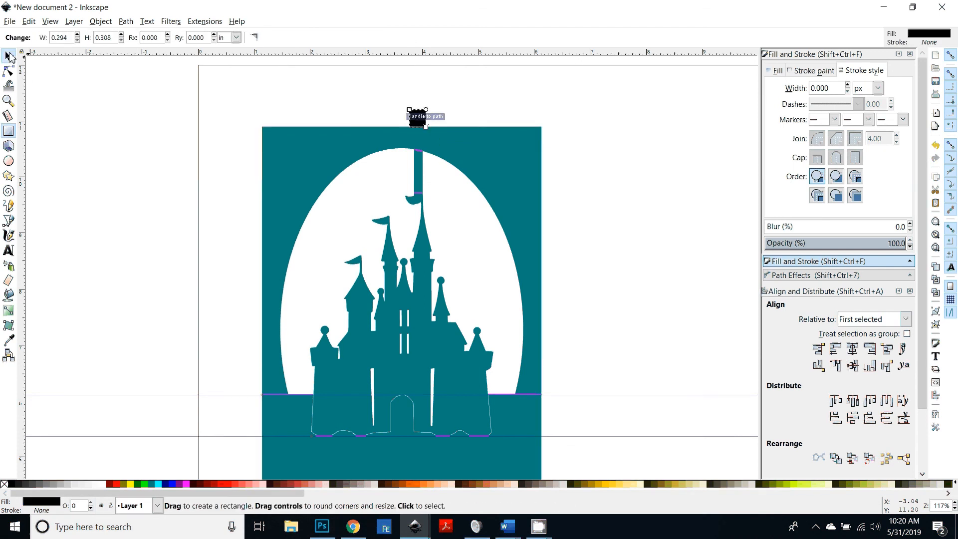
click(9, 55)
click(588, 135)
click(419, 128)
click(418, 122)
key(Delete)
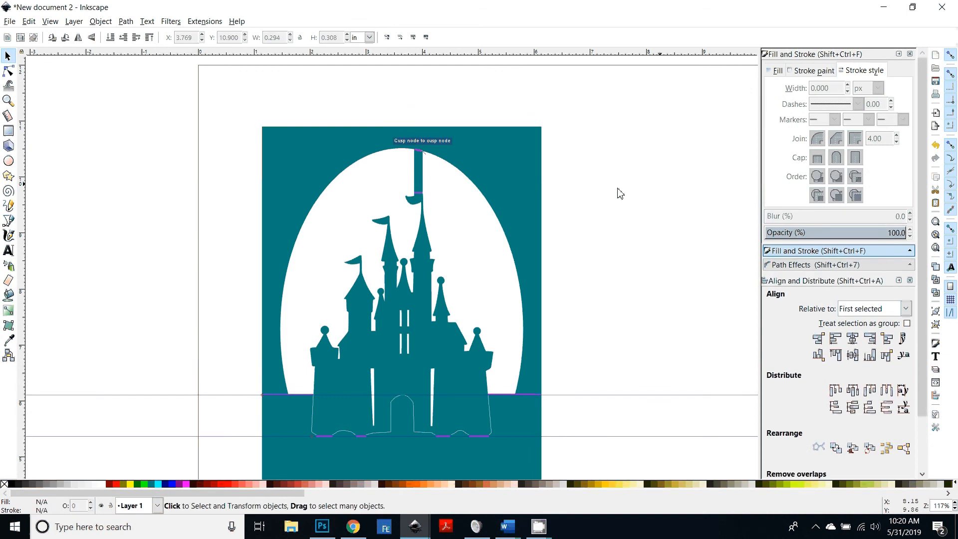
Step: Add vertical guides along the card's left and right edges
click(328, 139)
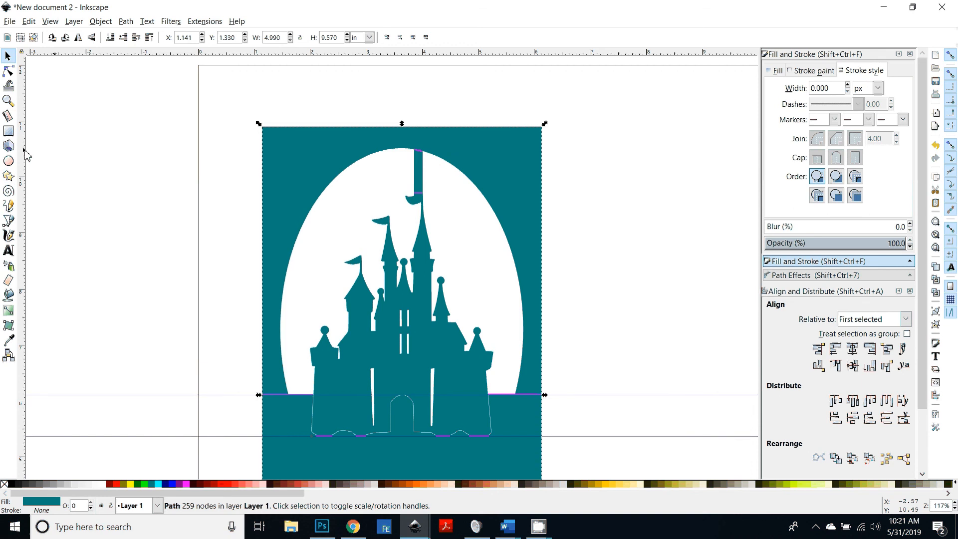
drag(22, 102, 263, 146)
drag(25, 117, 543, 178)
scroll(544, 178, up, 1)
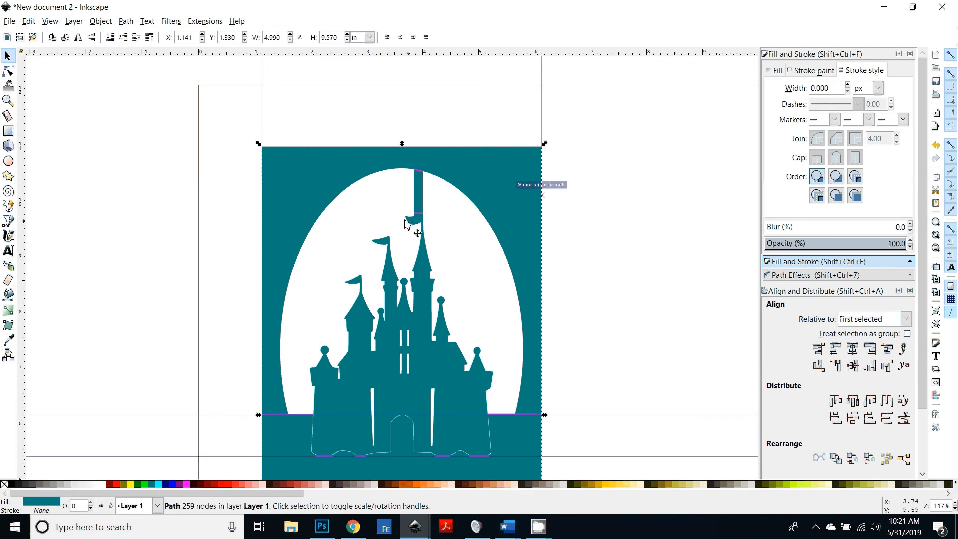
Step: Draw a rectangle spanning the card's width, about 4.99 × 0.76 in, directly above the card's top edge
key(r)
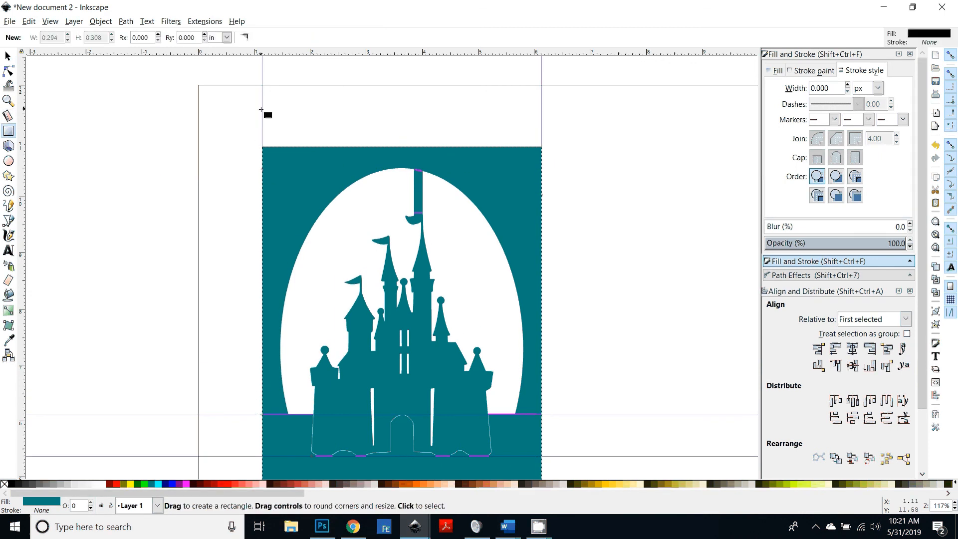
mouse_move(262, 103)
mouse_down()
mouse_move(342, 148)
mouse_move(543, 146)
mouse_up()
key(s)
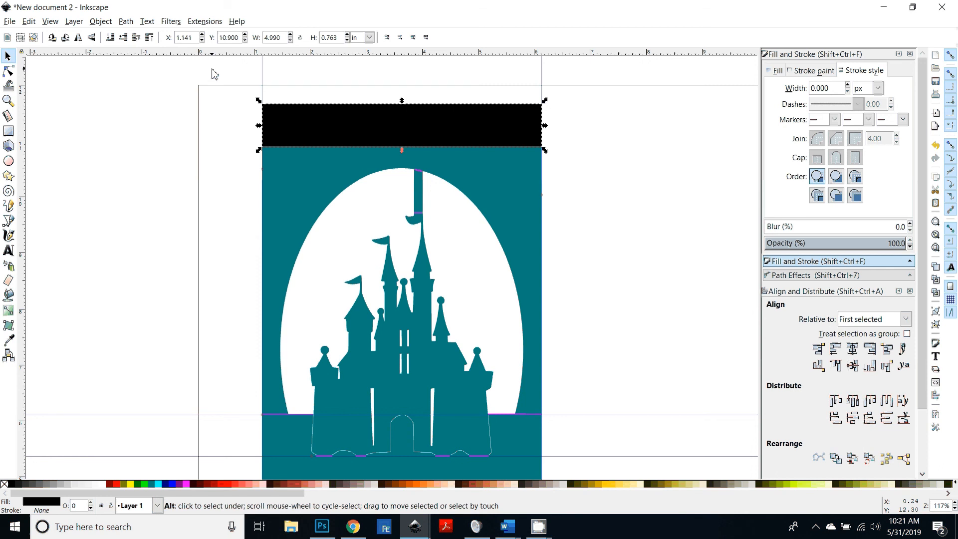
key(alt+Down)
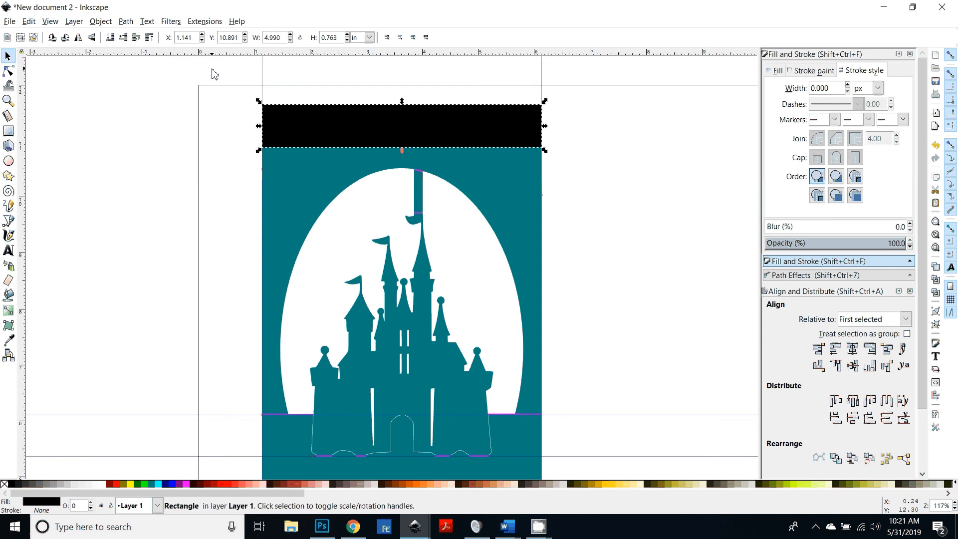
key(minus)
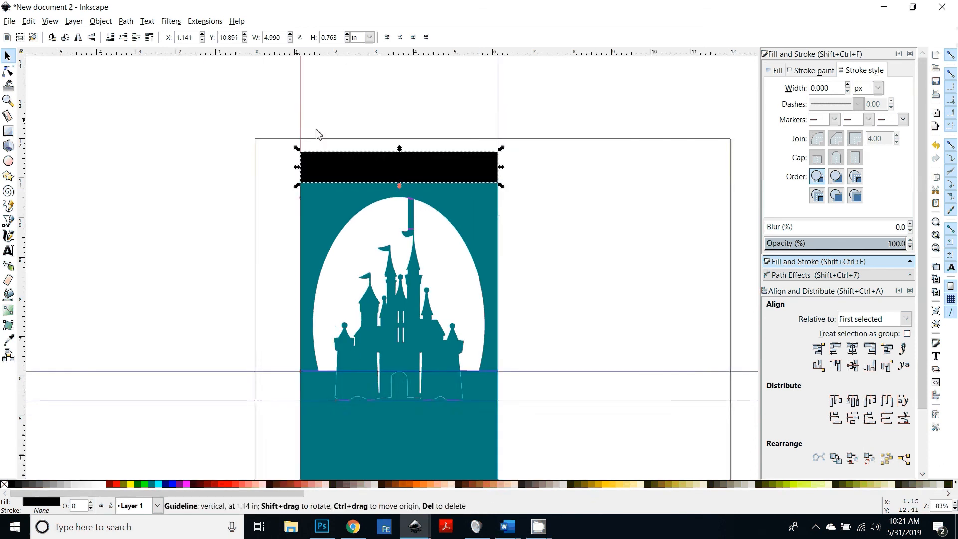
key(minus)
Step: Move a copy of the rectangle to sit against the card's bottom edge
click(418, 145)
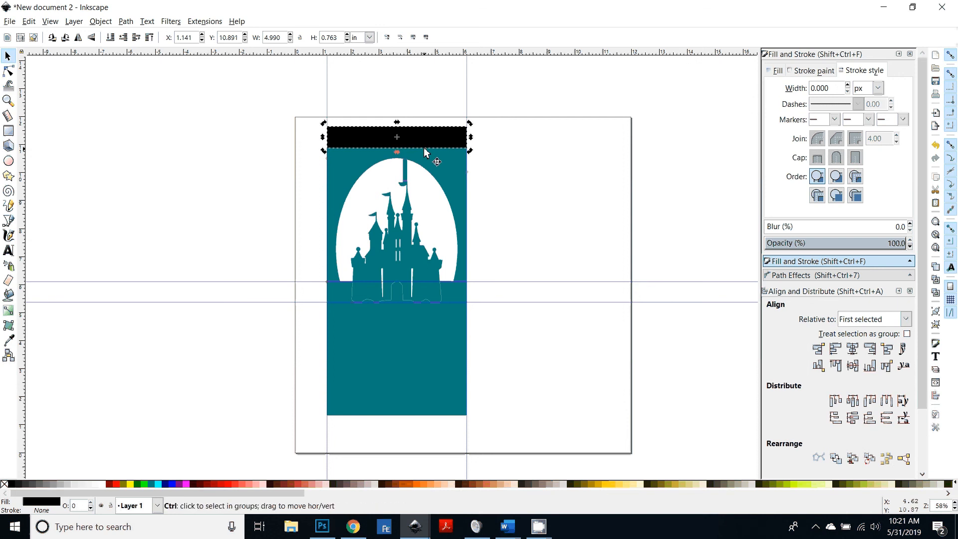
drag(379, 142, 381, 435)
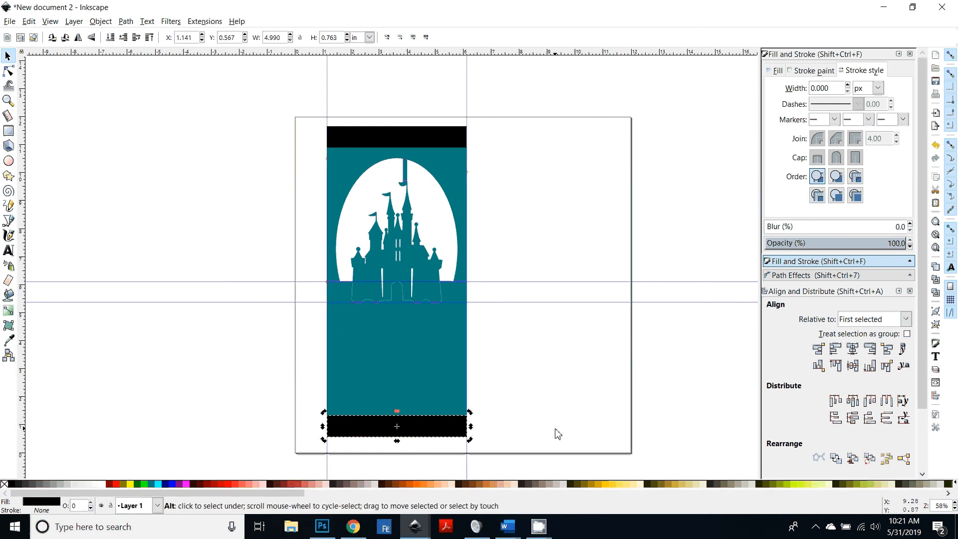
key(Up)
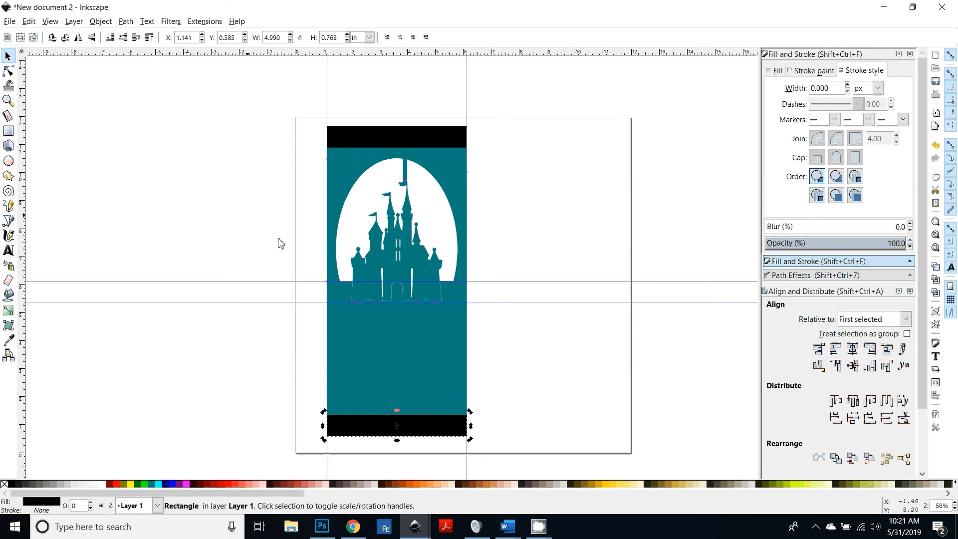
Step: Select both rectangles and the card and union them into one taller card shape
click(307, 161)
click(331, 139)
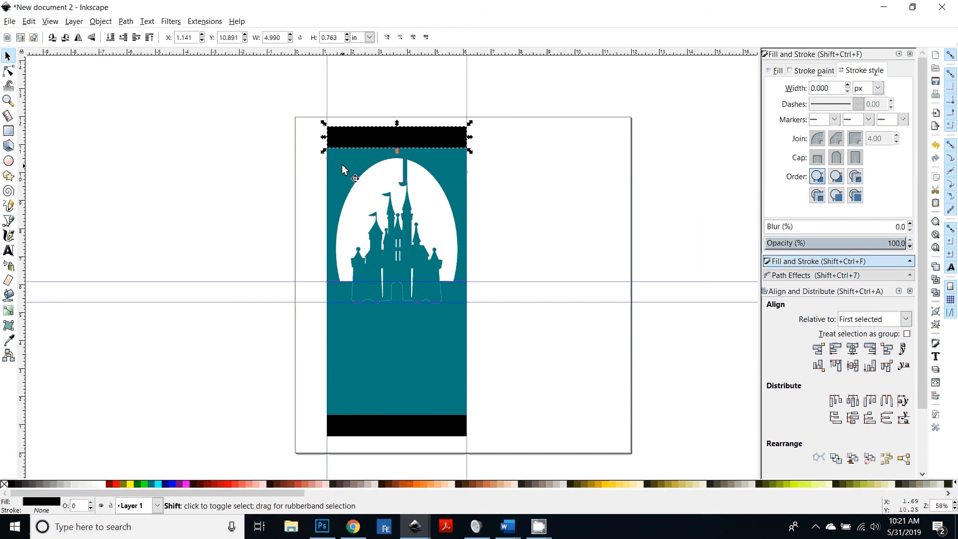
shift+click(384, 432)
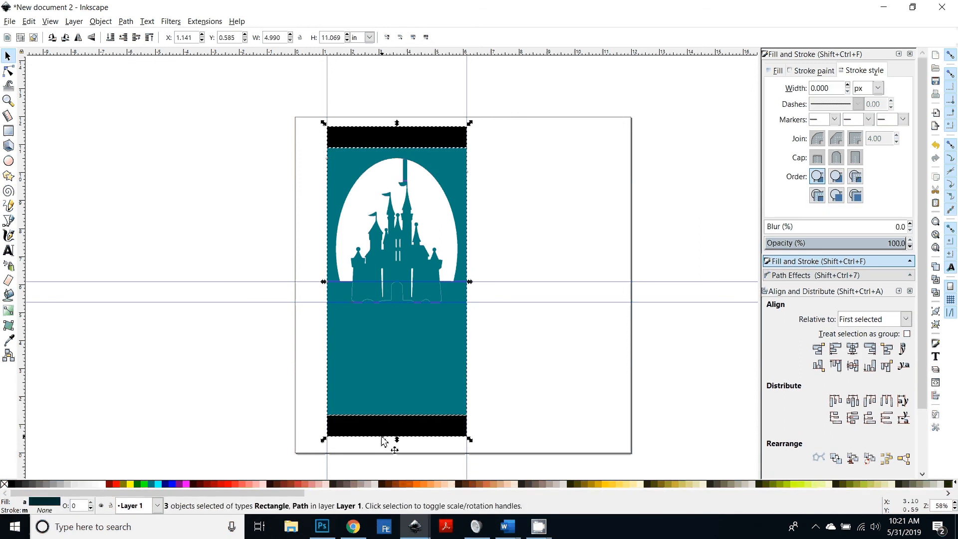
key(ctrl+plus)
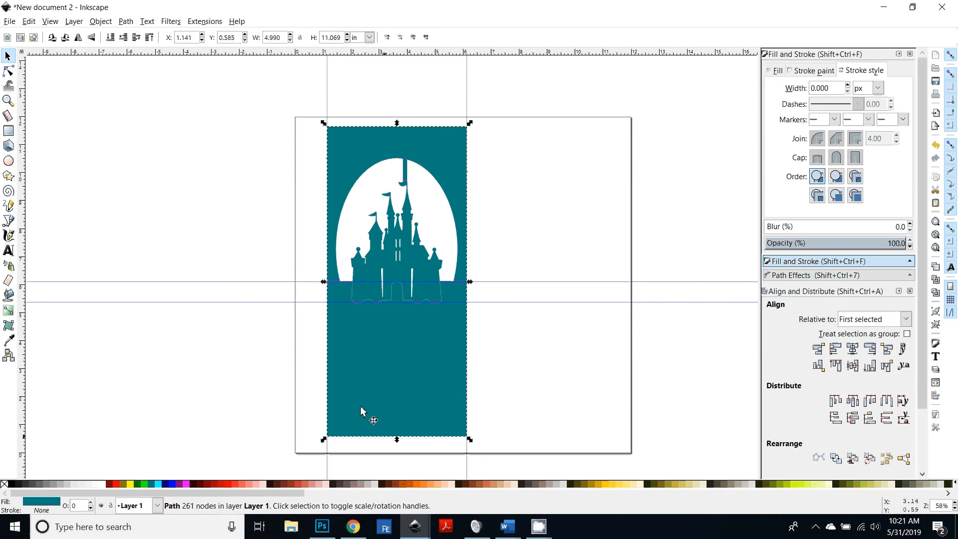
Step: Zoom in and out to review the lengthened card
click(532, 385)
key(plus)
key(plus)
scroll(466, 117, up, 6)
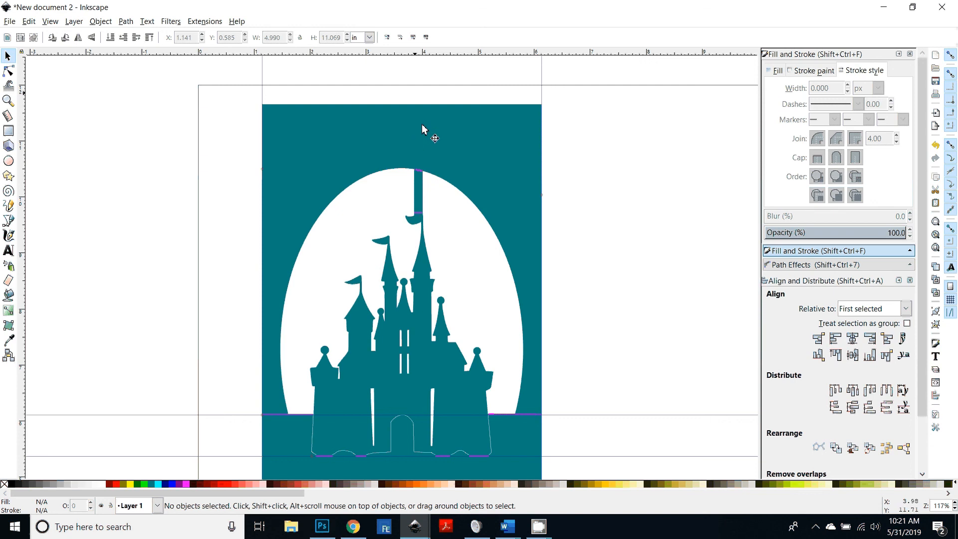
key(minus)
key(minus)
scroll(586, 379, up, 1)
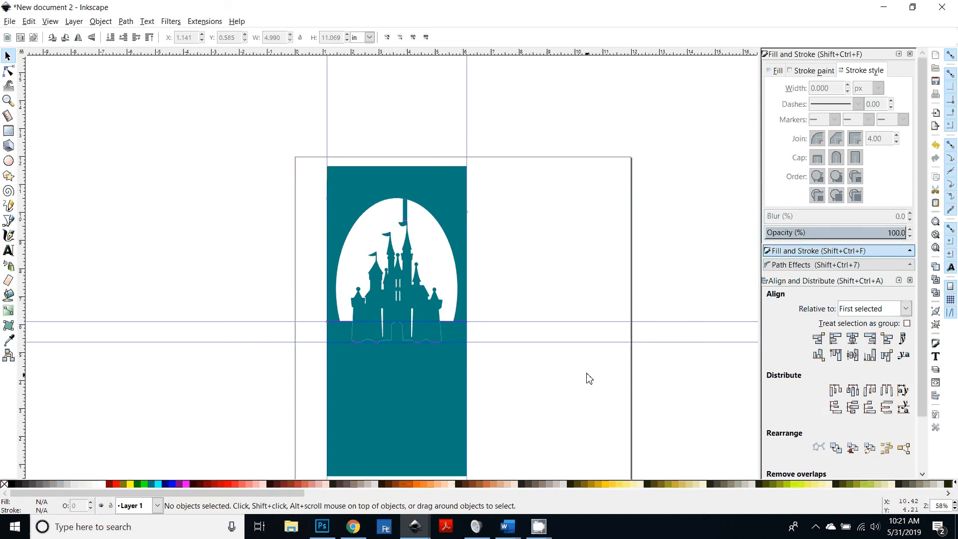
key(minus)
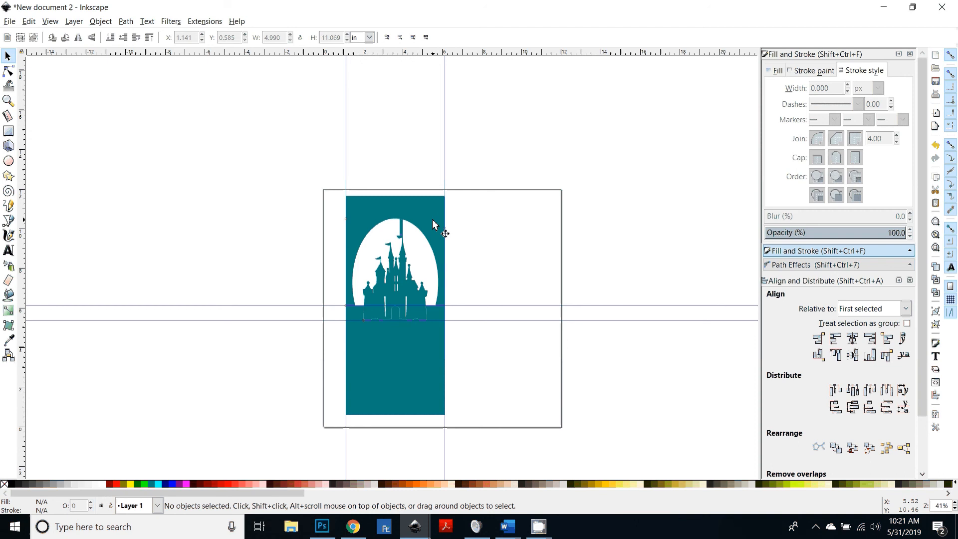
click(367, 212)
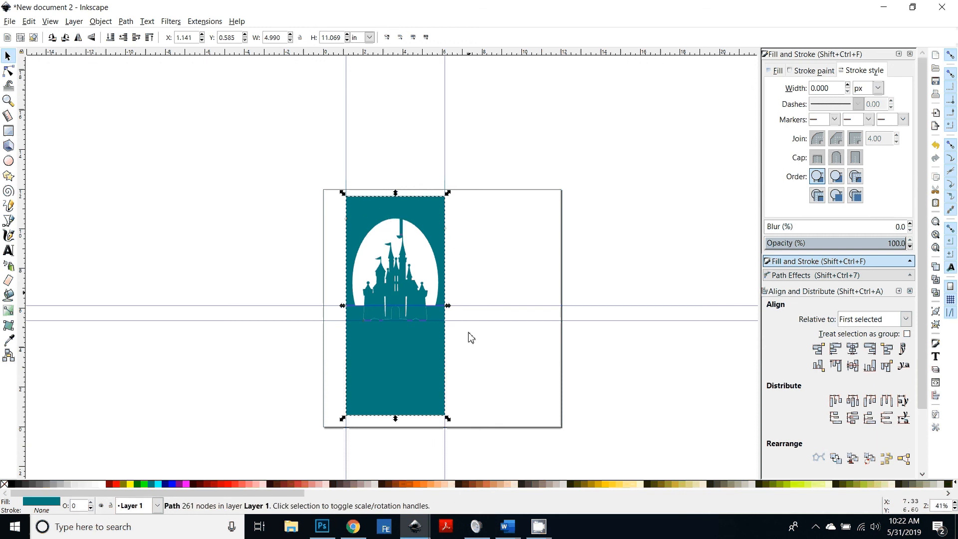
click(648, 361)
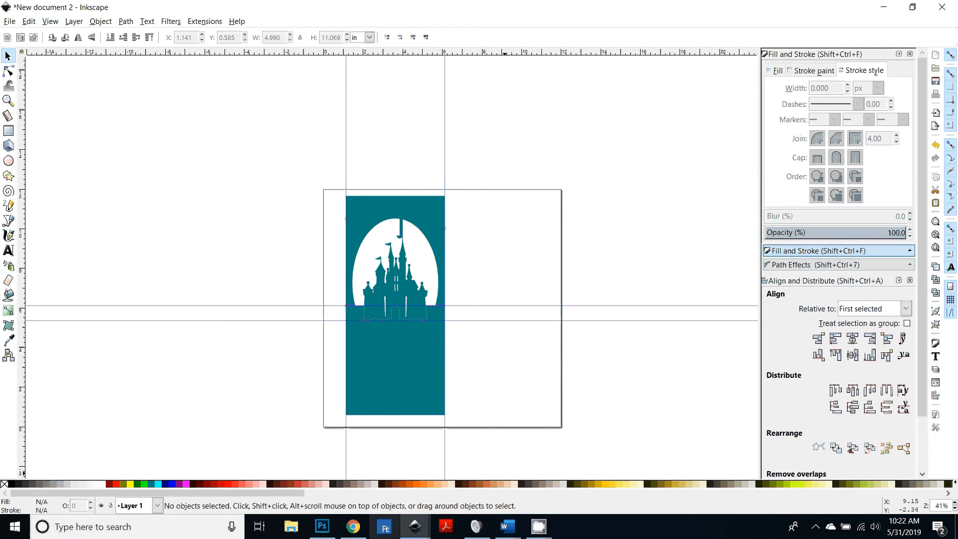
Step: Switch back to Cricut Design Space and scroll over the card canvas
click(352, 526)
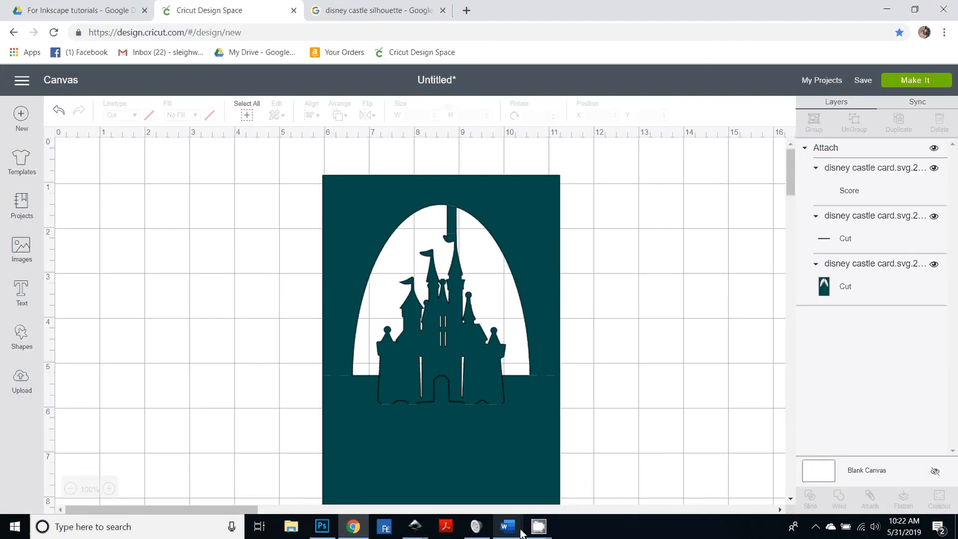
mouse_move(539, 527)
click(483, 480)
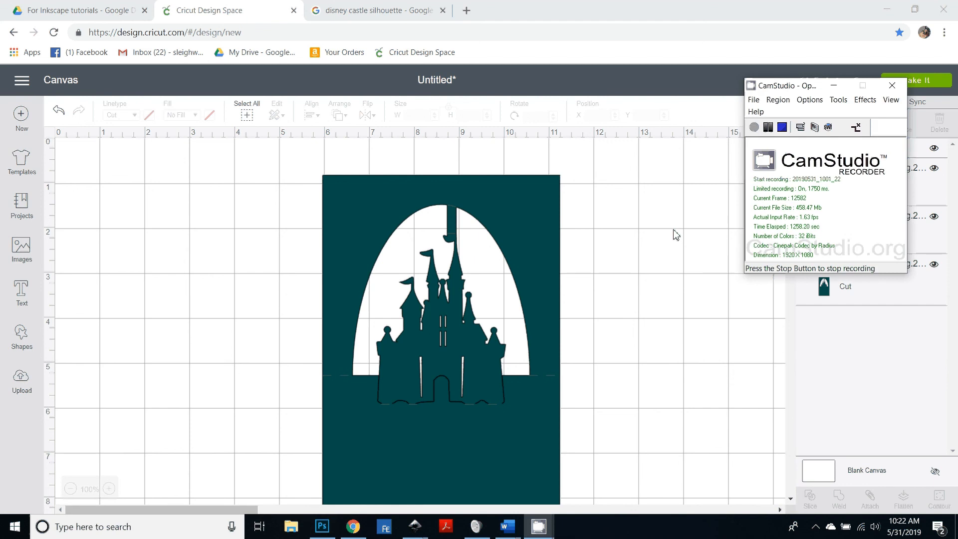
scroll(657, 311, down, 3)
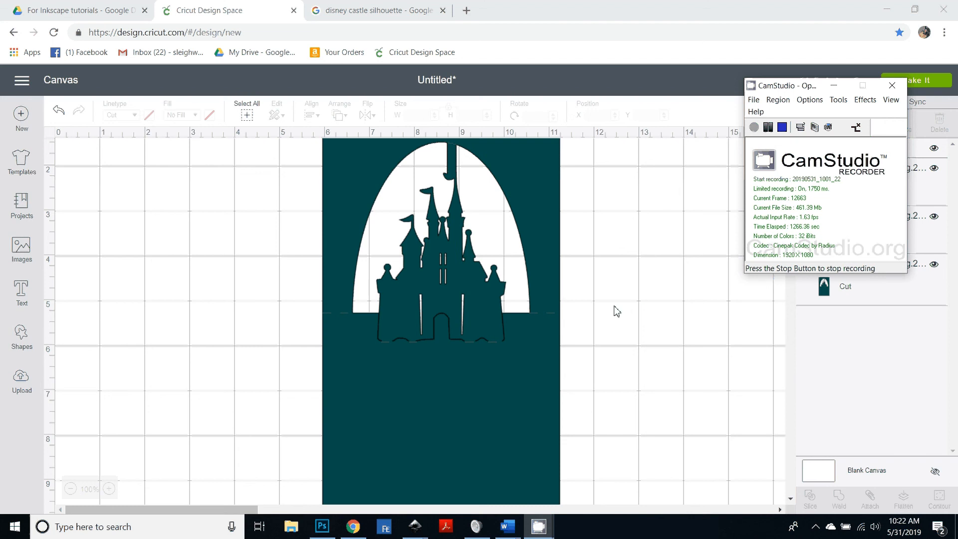
scroll(599, 317, up, 3)
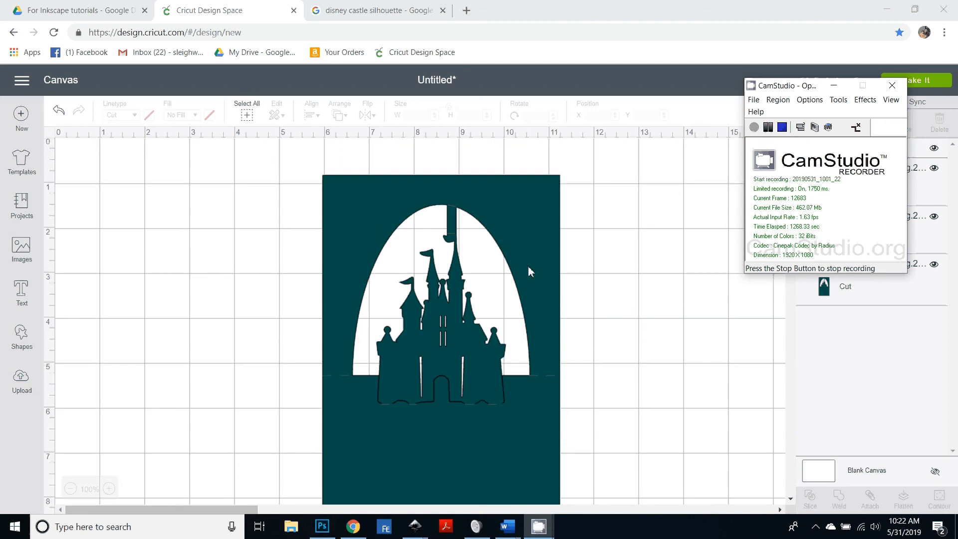